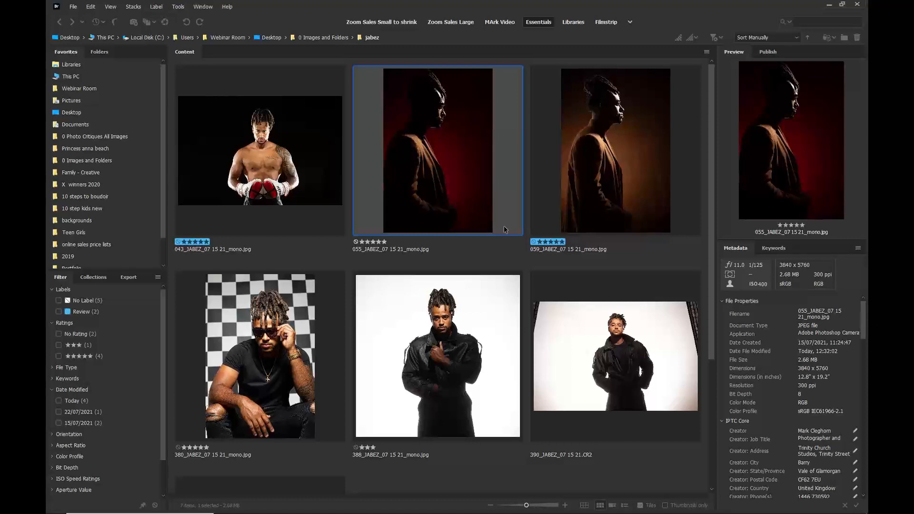
Open the boxer photo on black in Photoshop and copy its automatically selected subject onto a new layer.
click(269, 149)
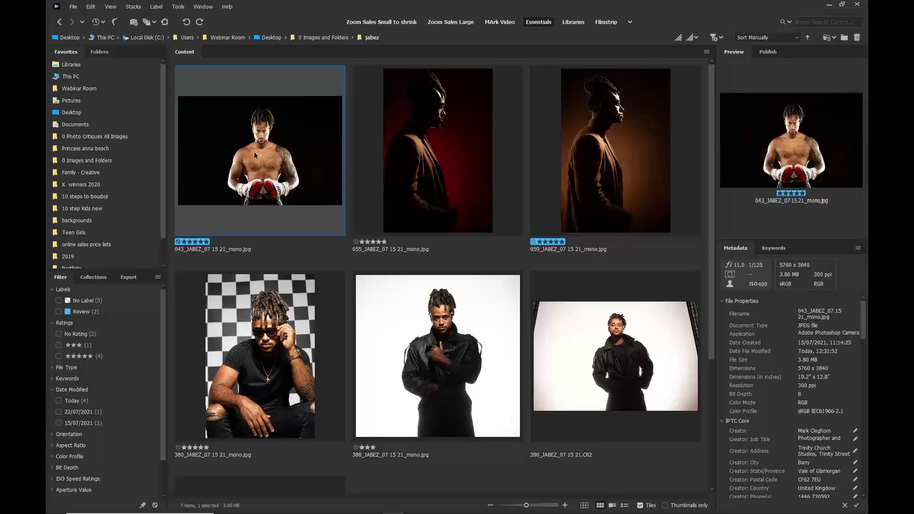
double_click(254, 152)
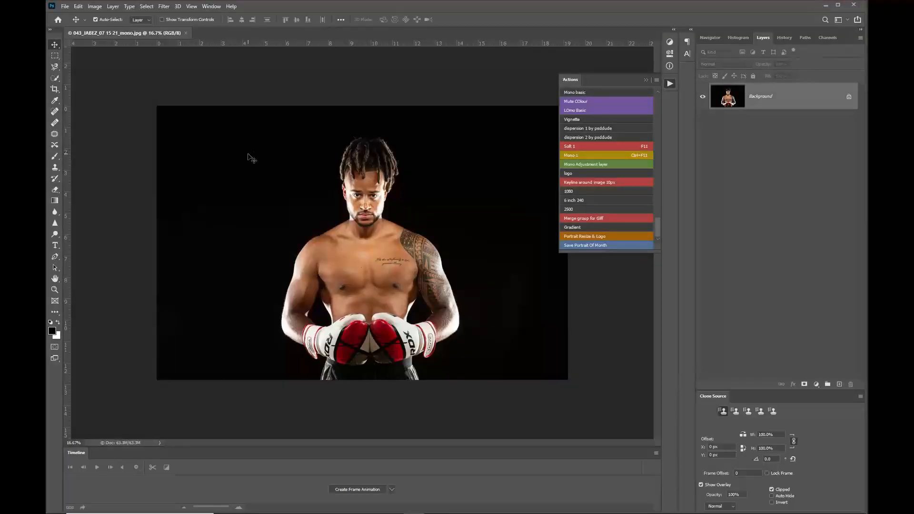
click(55, 78)
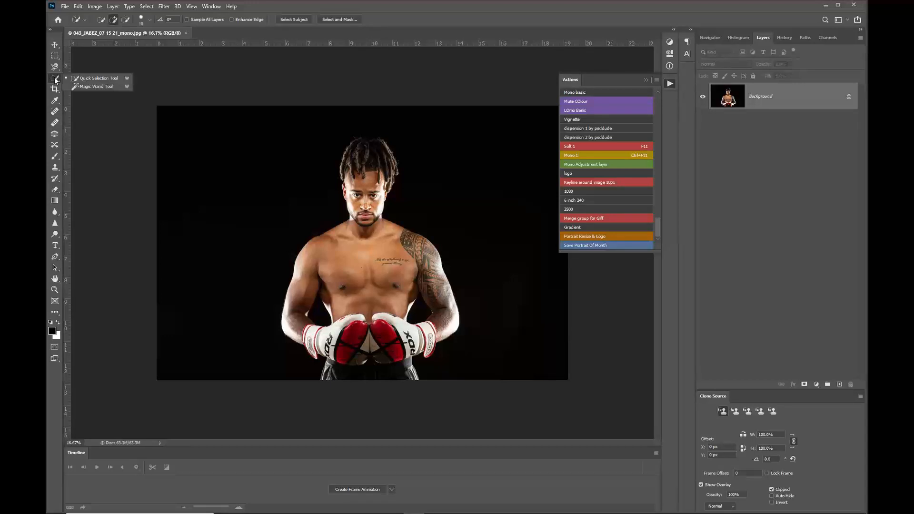
click(298, 22)
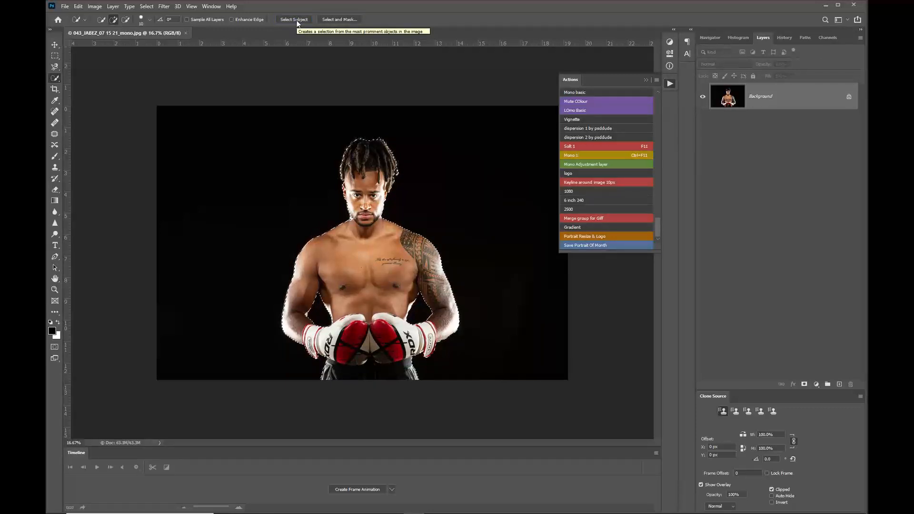
key(ctrl+j)
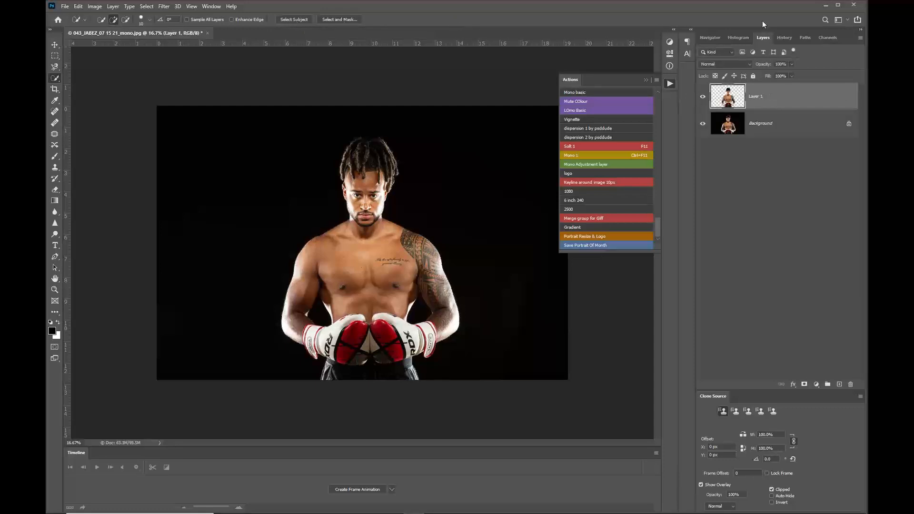
Add a wide dark red rectangle (RGB 97, 11, 12) behind the boxer on a new layer above the background, then deselect.
click(796, 126)
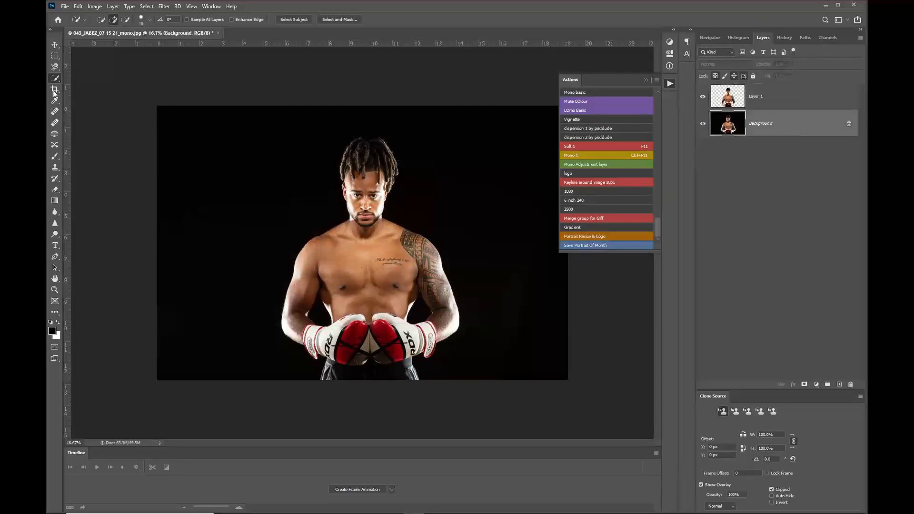
click(55, 56)
drag(231, 182, 529, 290)
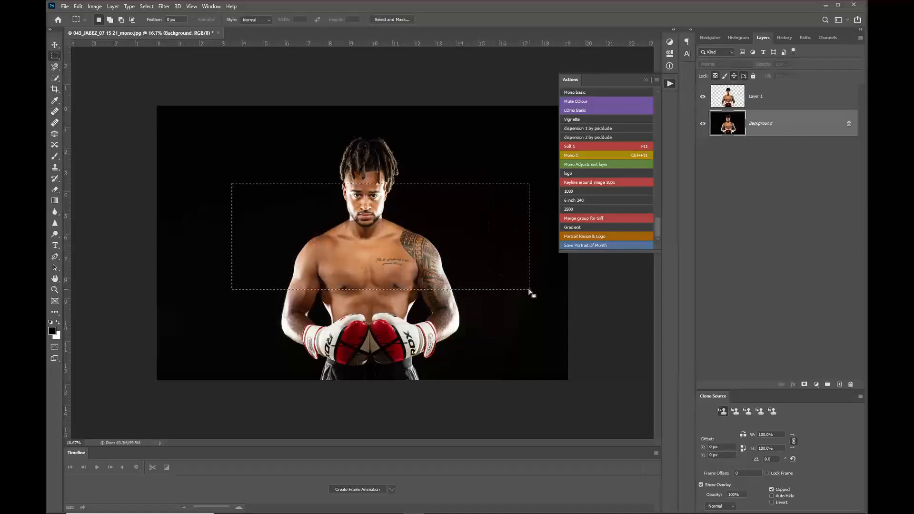
click(54, 331)
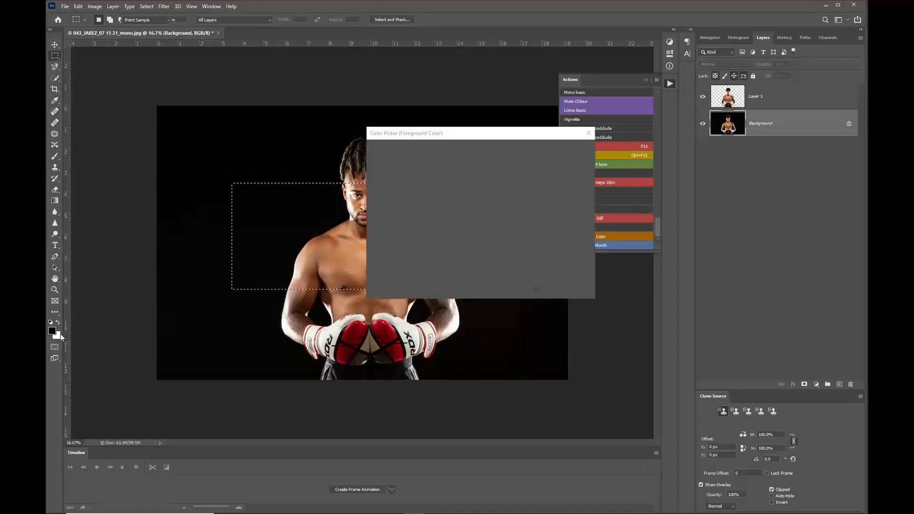
click(468, 221)
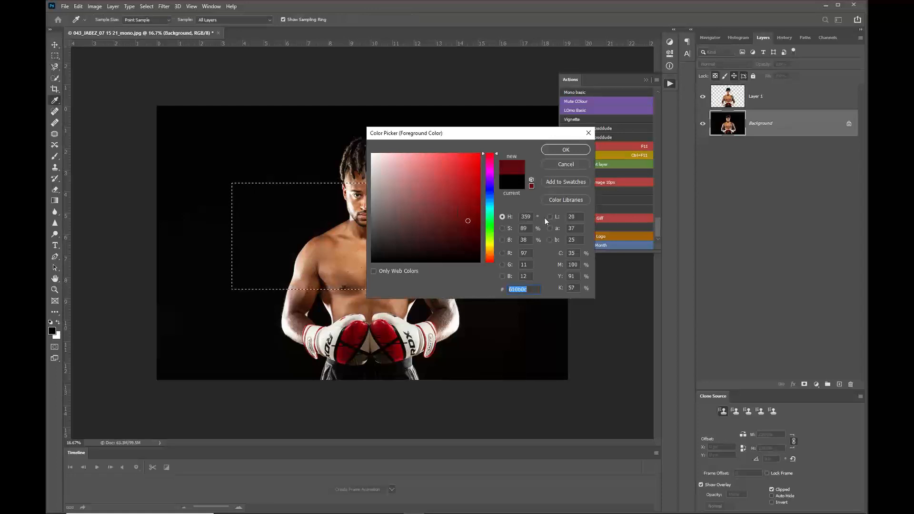
click(566, 150)
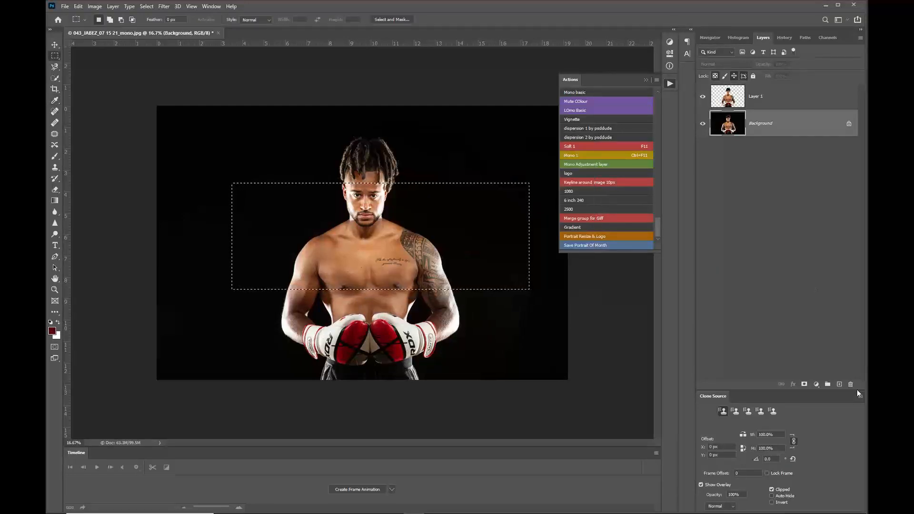
click(839, 384)
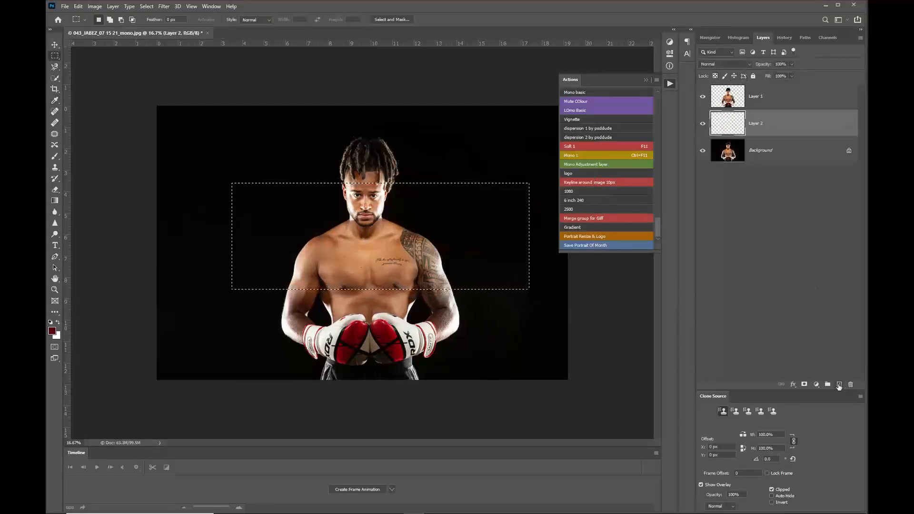
key(alt+BackSpace)
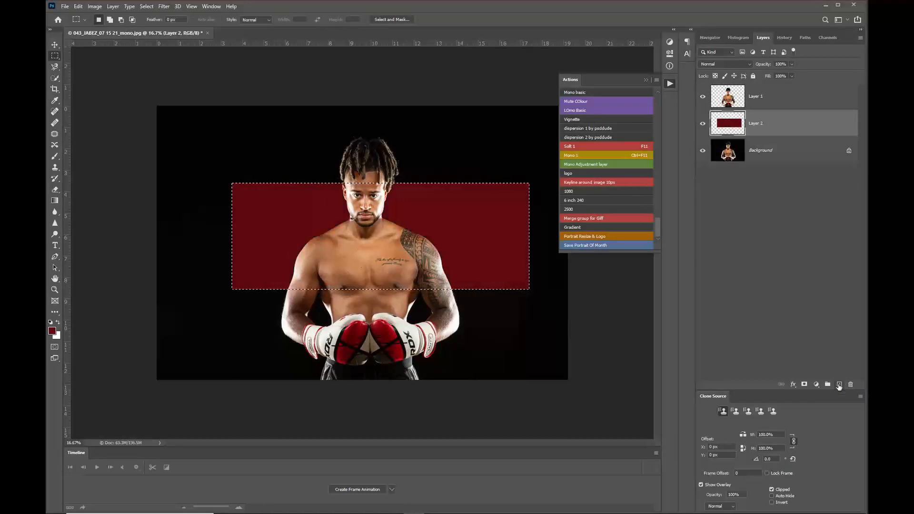
key(ctrl+d)
Close the boxer document without saving its changes and switch back to Bridge.
click(208, 35)
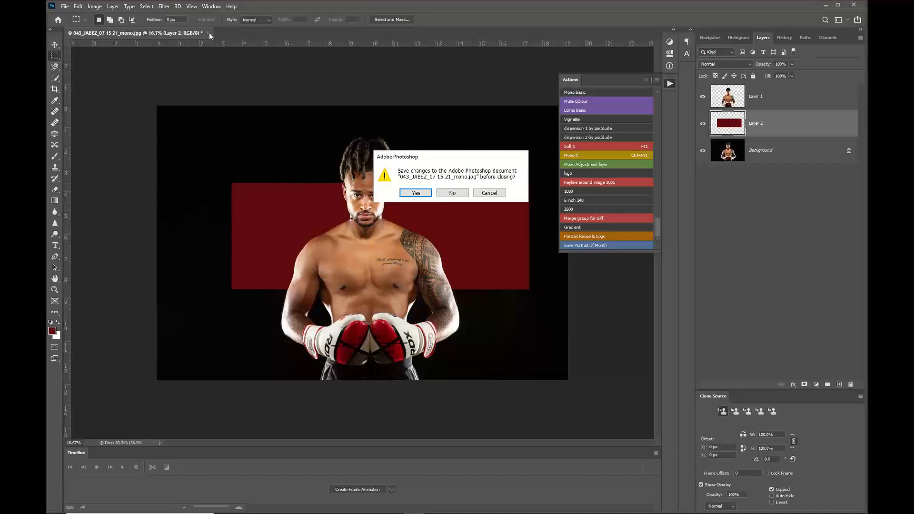
click(442, 194)
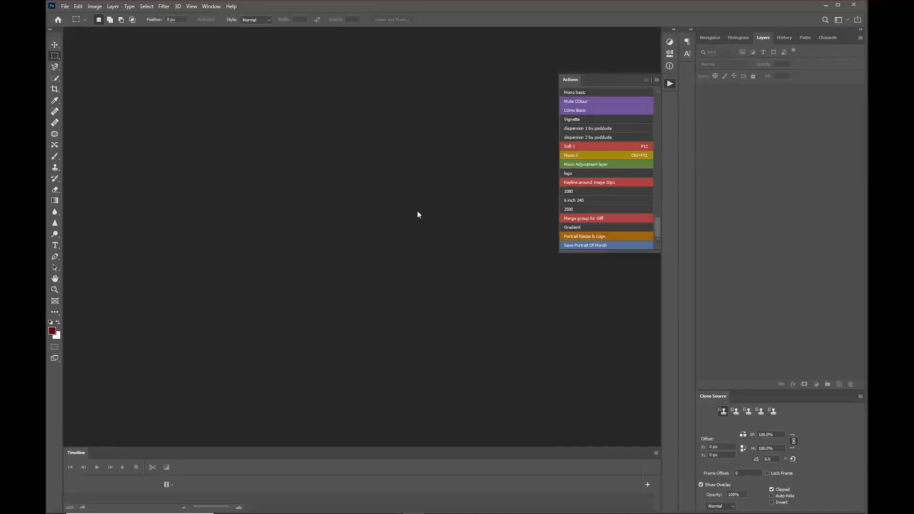
click(825, 6)
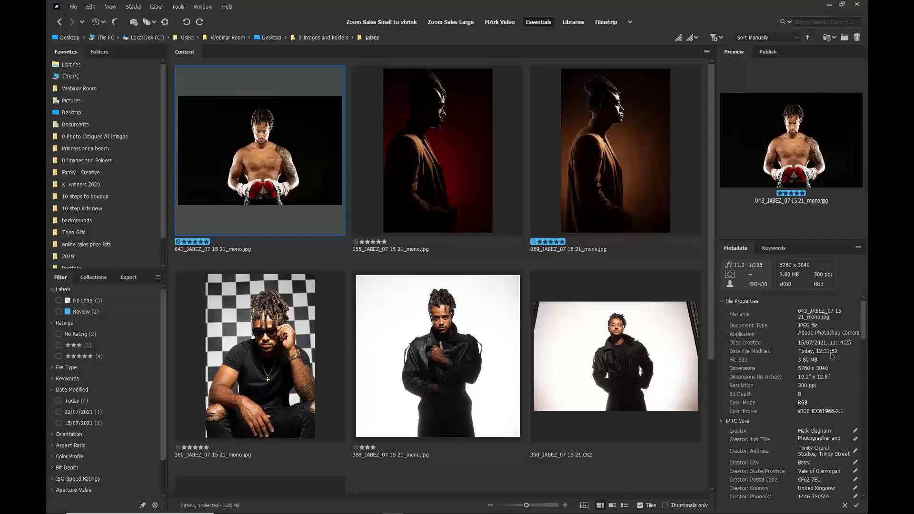
Open the 390 CR2 raw photo of the man in the black coat in Camera Raw.
click(430, 384)
click(584, 370)
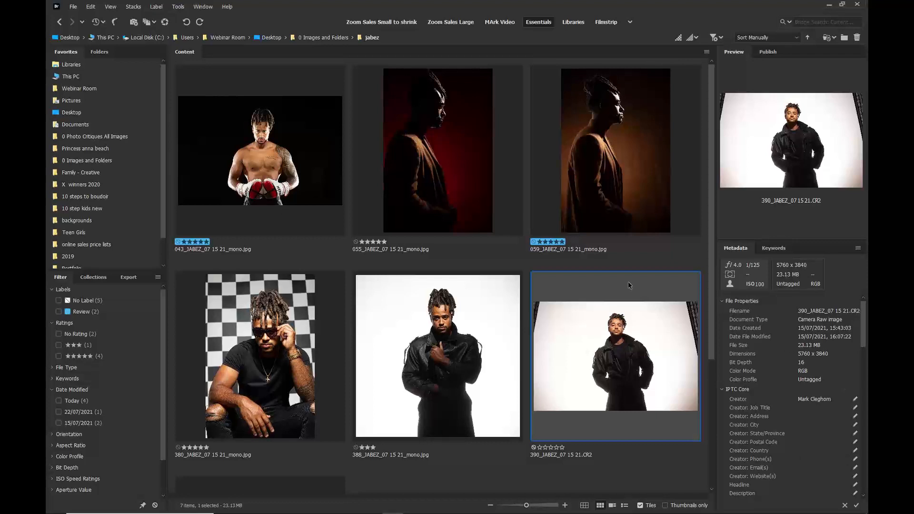
double_click(617, 348)
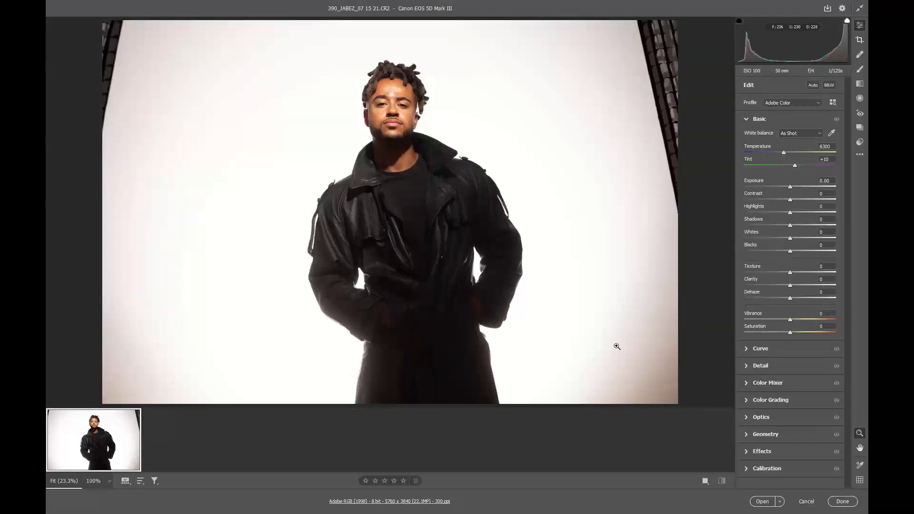
Adjust the raw photo's tones to Contrast +1, Shadows +13 and Whites -17.
drag(375, 94, 421, 84)
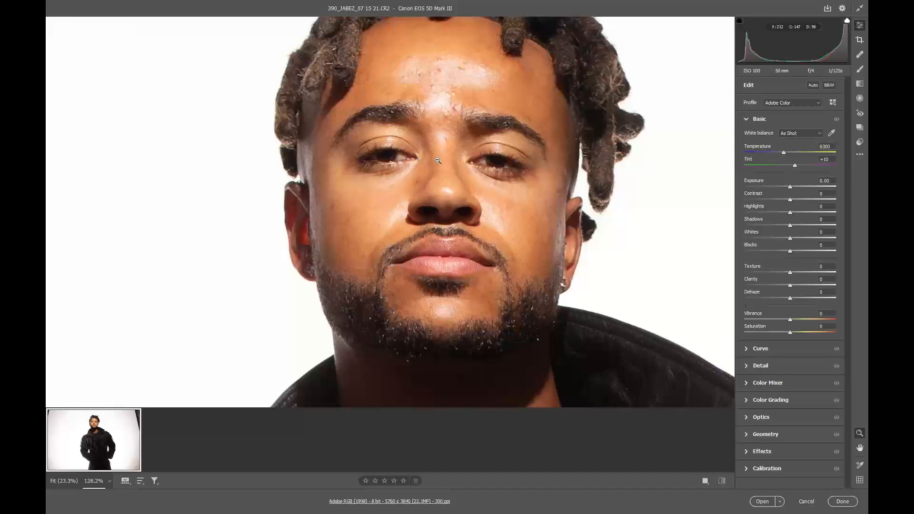
drag(437, 161, 322, 158)
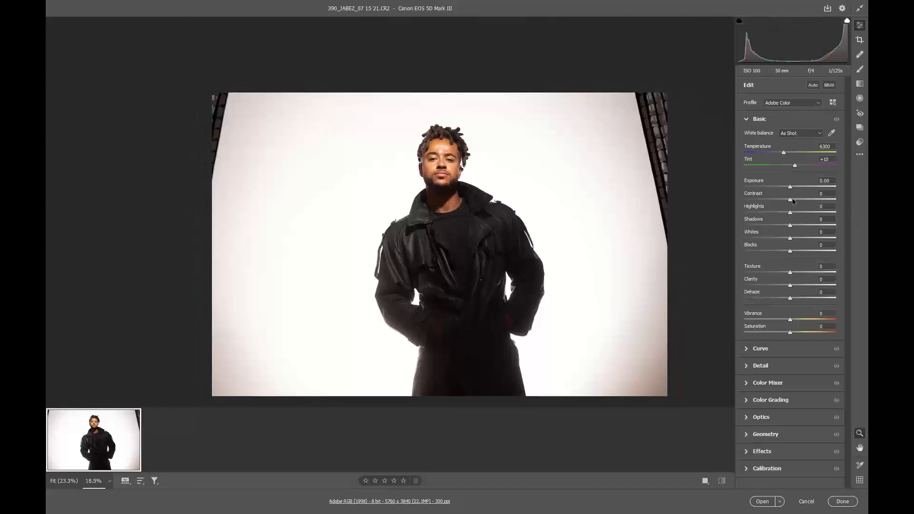
drag(792, 200, 800, 225)
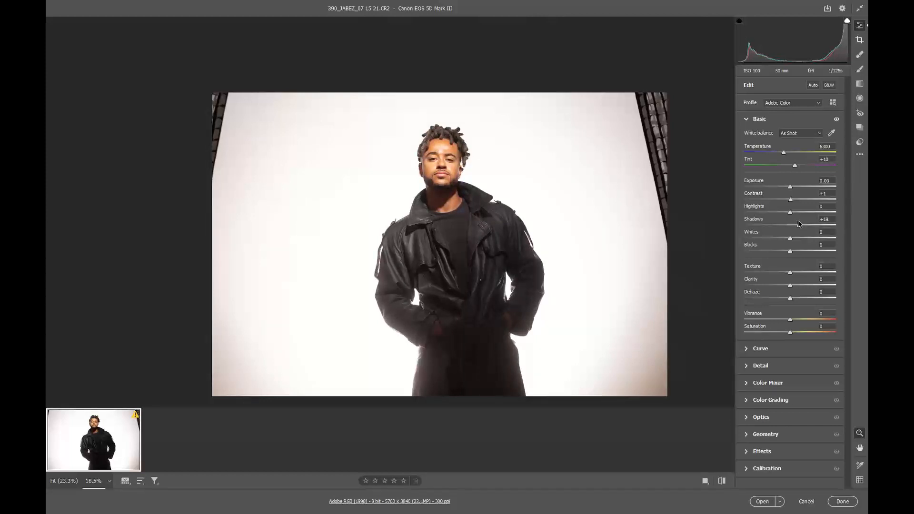
drag(798, 224, 794, 224)
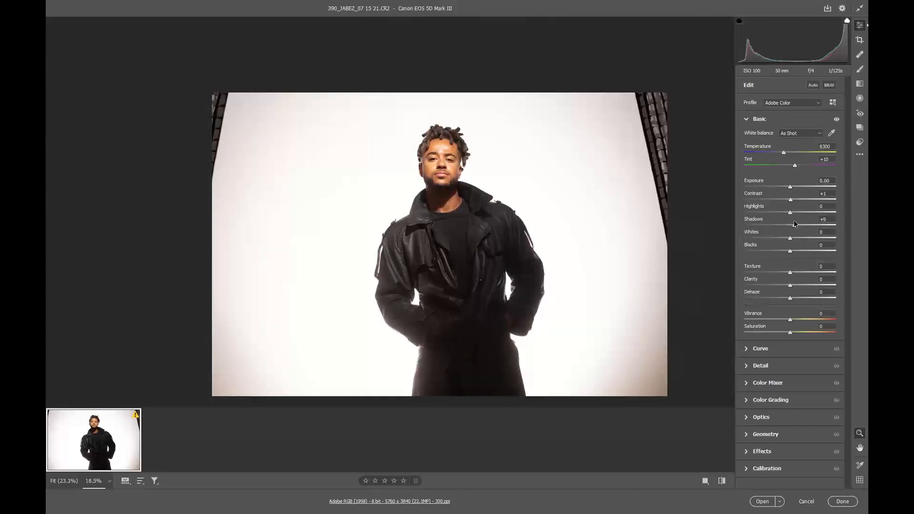
drag(794, 224, 797, 225)
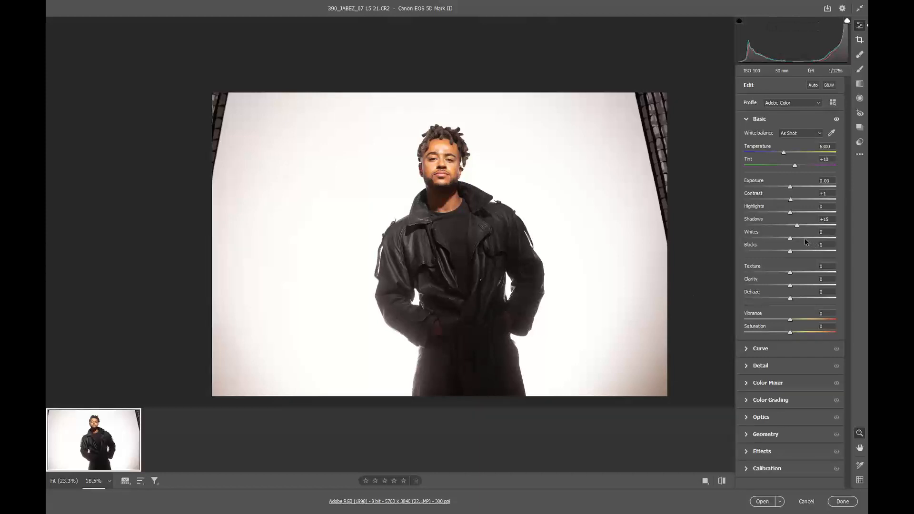
drag(804, 238, 781, 244)
mouse_move(445, 148)
mouse_down()
mouse_move(506, 151)
mouse_move(449, 153)
mouse_up()
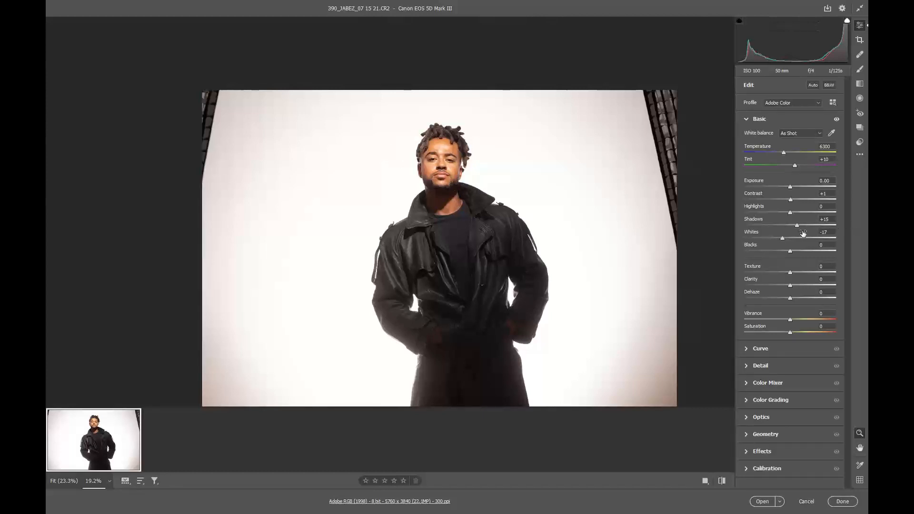
drag(797, 226, 795, 228)
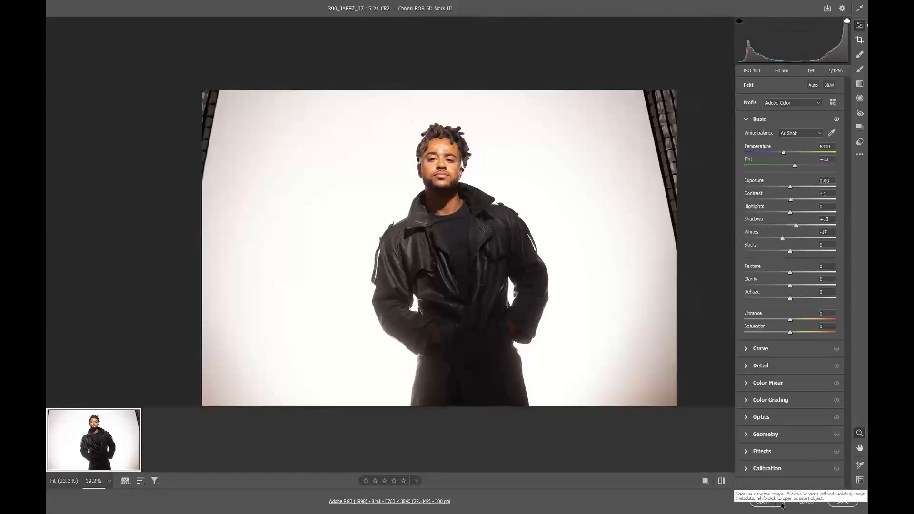
Open the adjusted raw photo in Photoshop and examine the face, coat and backdrop up close.
click(763, 504)
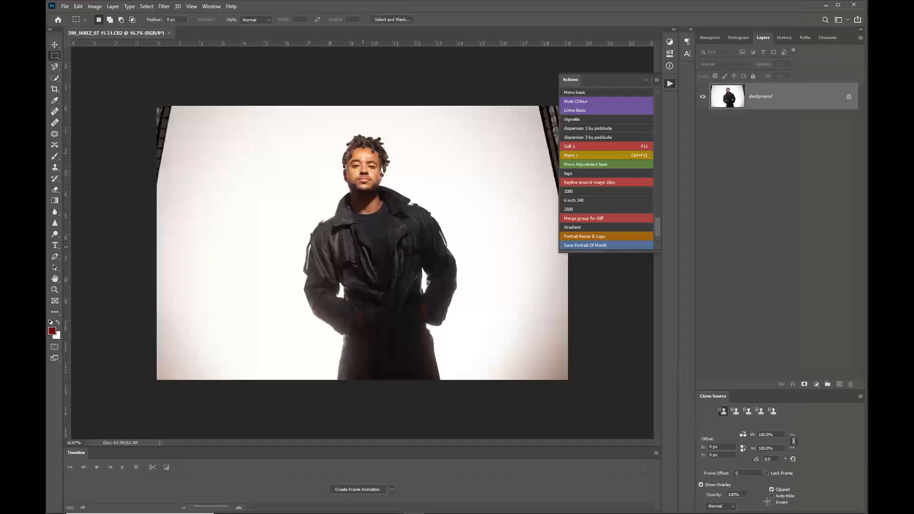
scroll(344, 175, up, 8)
scroll(344, 186, up, 3)
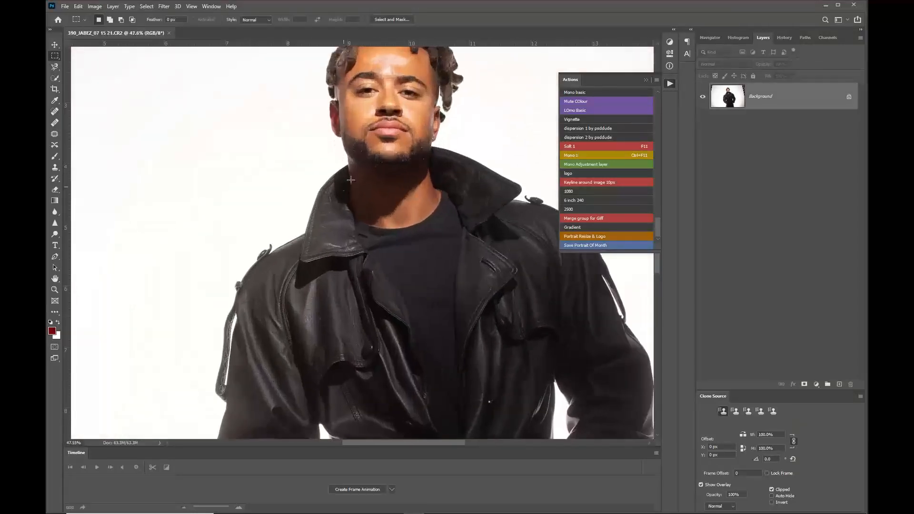
drag(362, 138, 341, 139)
scroll(341, 139, down, 4)
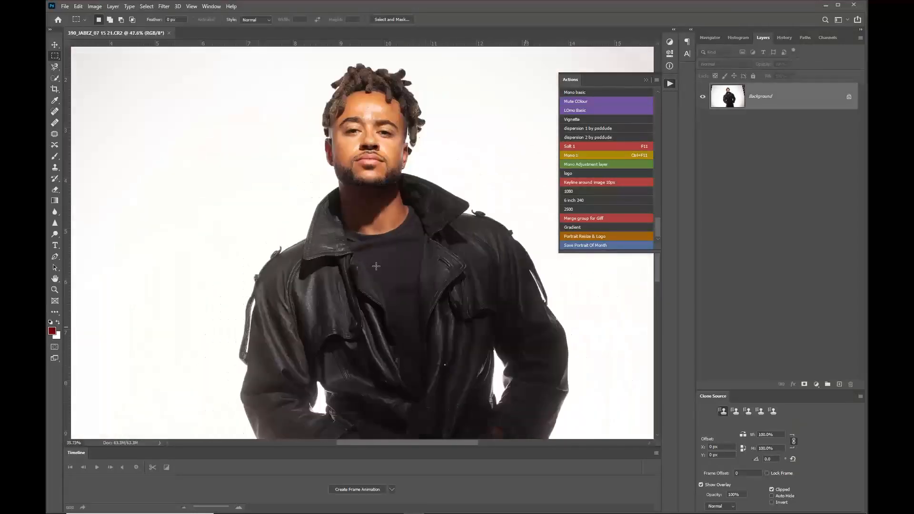
drag(354, 336, 360, 354)
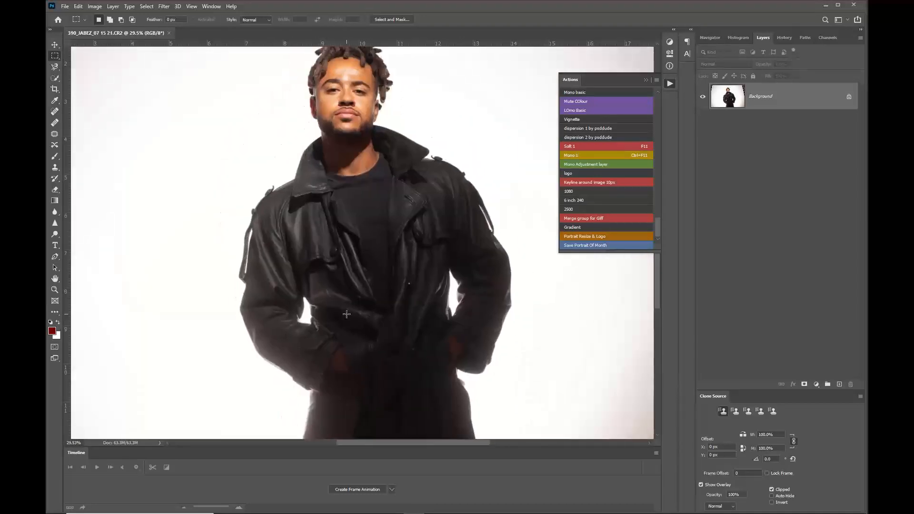
scroll(359, 353, down, 7)
scroll(359, 353, up, 1)
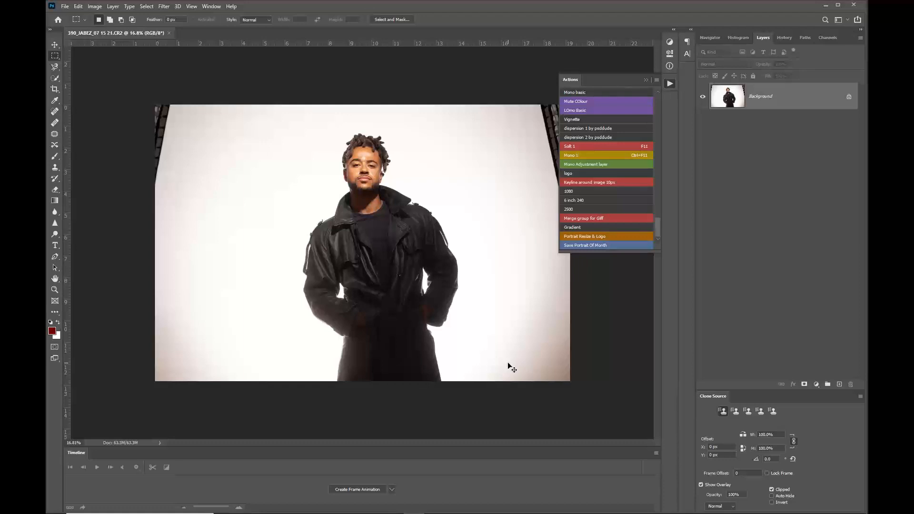
Duplicate the background layer, keeping a single copy above the original.
key(ctrl+j)
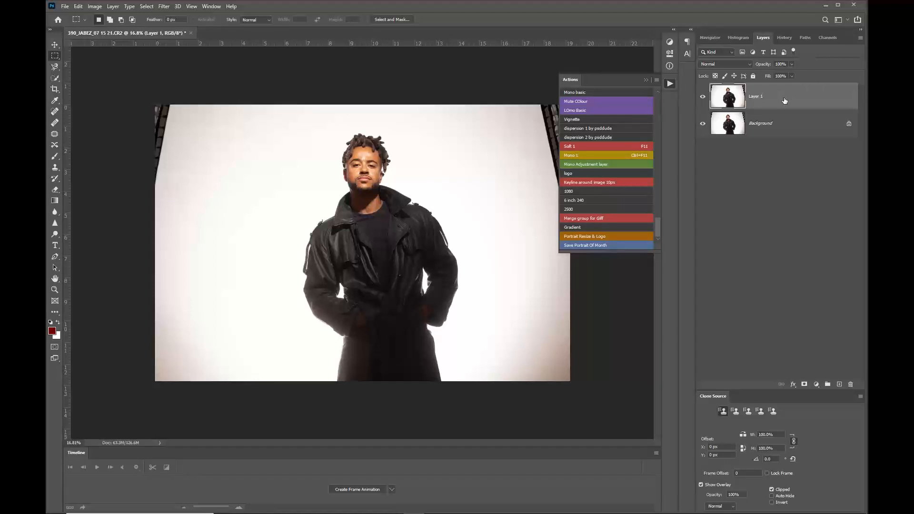
drag(784, 100, 850, 384)
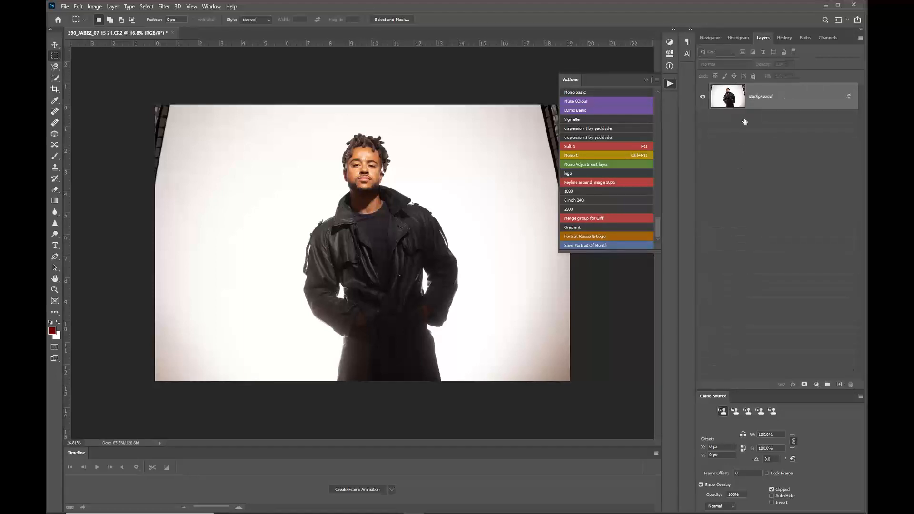
drag(756, 99, 839, 385)
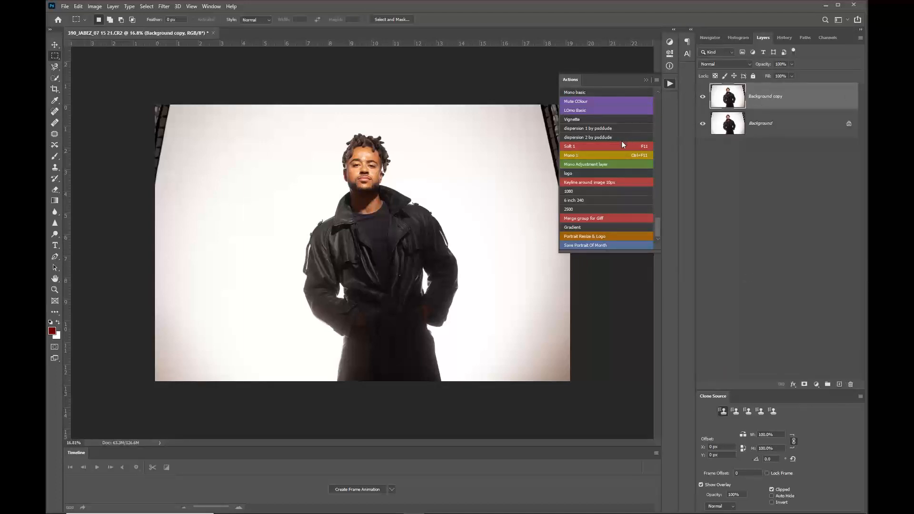
Whiten the backdrop on the duplicate layer with Levels, sampling the grey lower corner repeatedly as the white point.
key(ctrl+l)
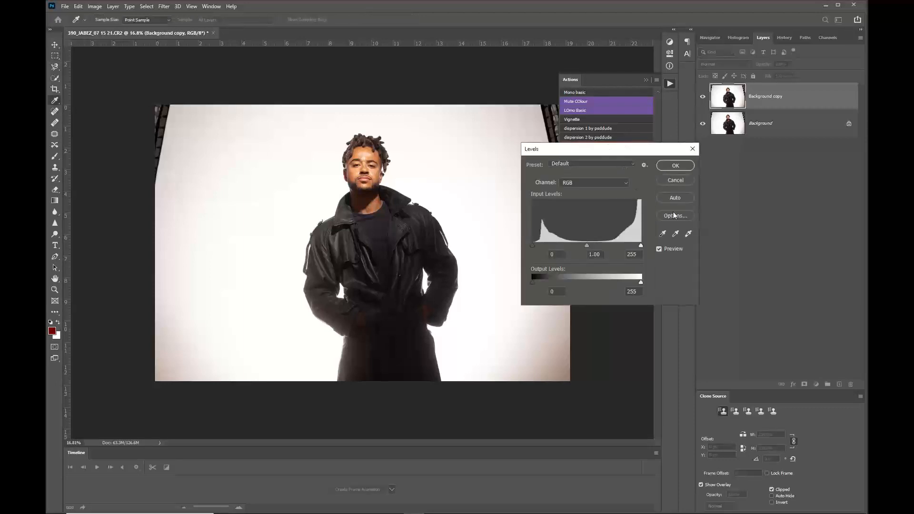
click(688, 233)
click(547, 358)
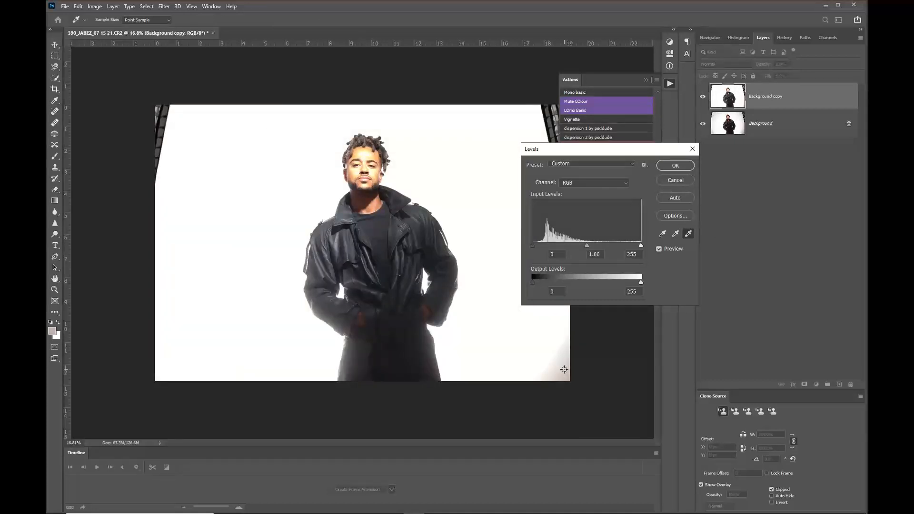
click(564, 369)
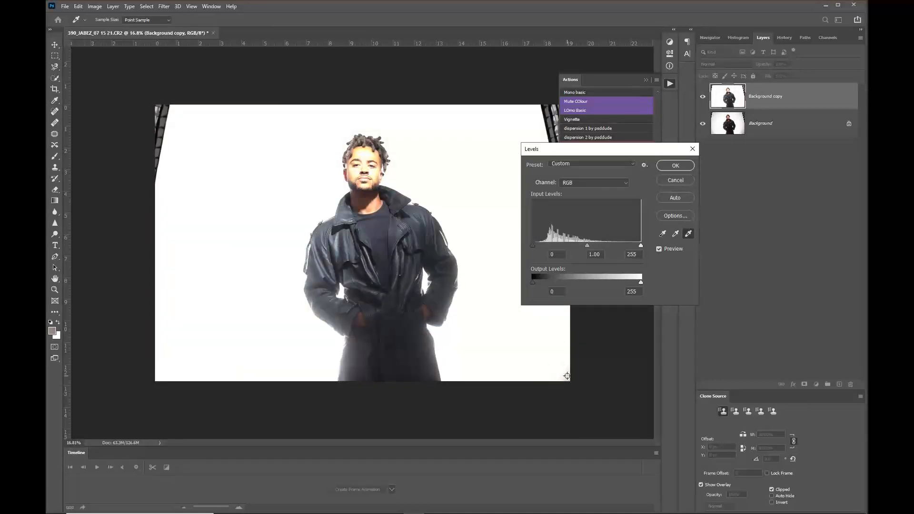
click(567, 376)
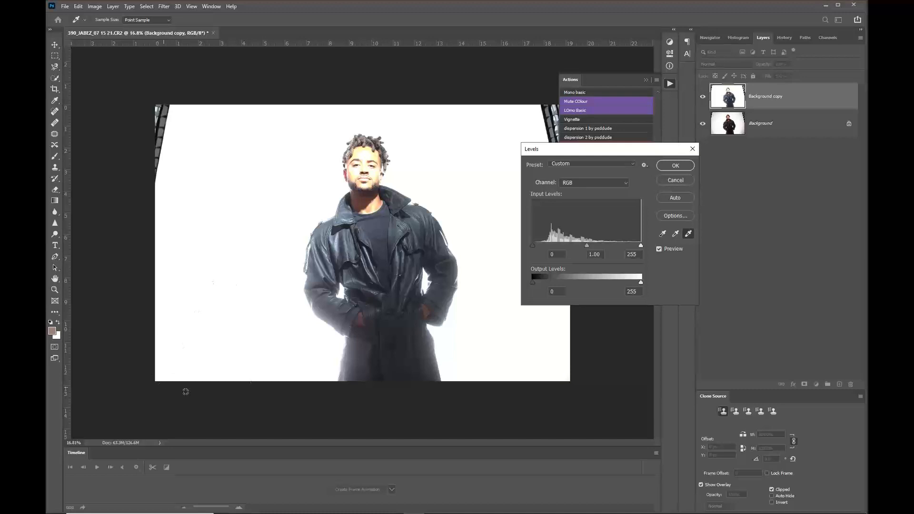
click(675, 165)
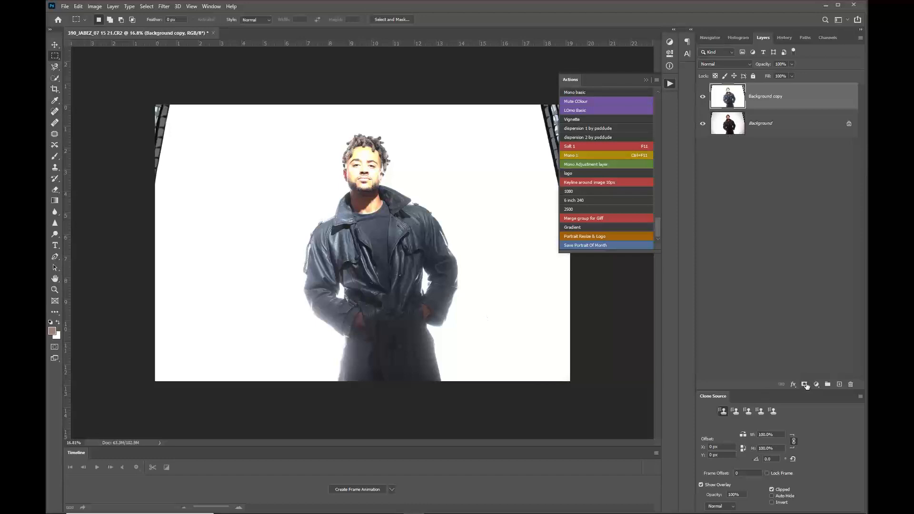
Add a layer mask to the whitened duplicate and paint black over the man's head, coat and trousers, enlarging the brush to 500 px.
click(804, 385)
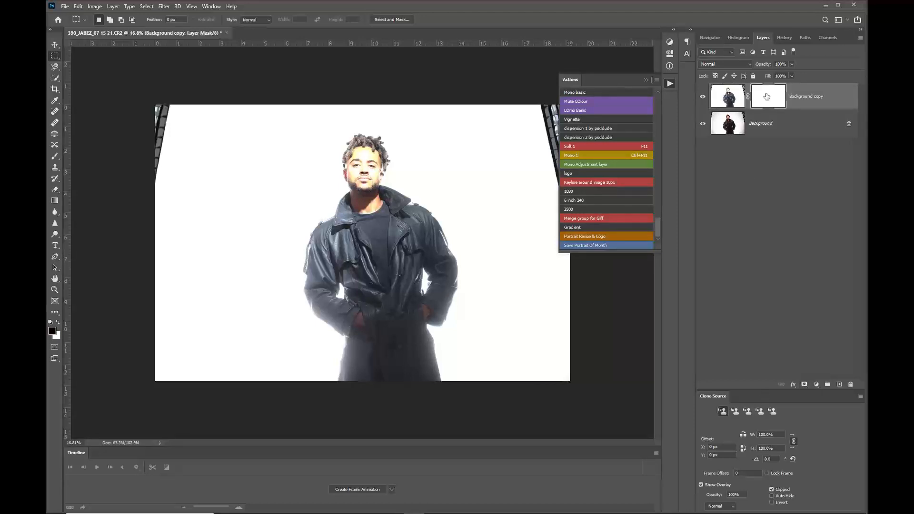
key(b)
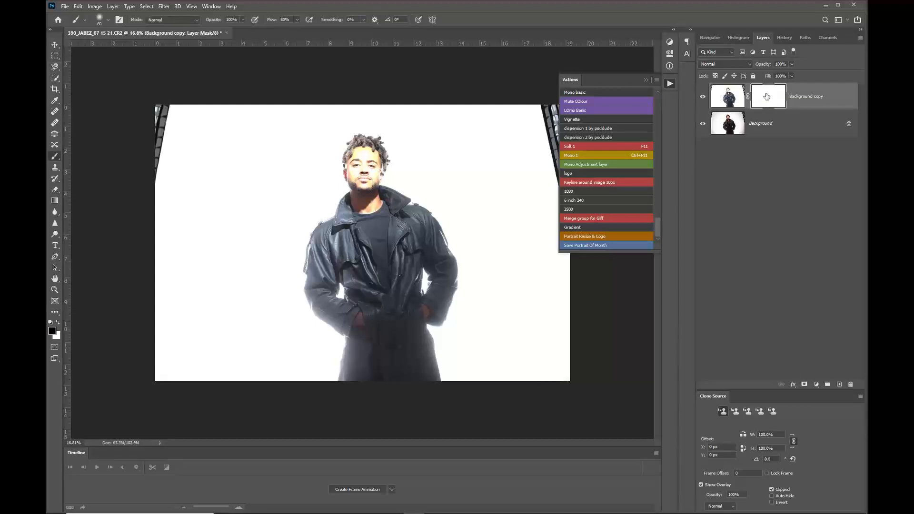
key(x)
key(x)
key(bracketright)
key(bracketright)
key(bracketright)
key(bracketright)
key(bracketright)
key(bracketright)
key(bracketright)
mouse_move(361, 159)
mouse_down()
mouse_move(356, 190)
mouse_move(361, 162)
mouse_move(376, 158)
mouse_move(375, 148)
mouse_move(364, 150)
mouse_move(349, 164)
mouse_move(354, 181)
mouse_move(364, 157)
mouse_move(355, 143)
mouse_move(382, 168)
mouse_move(377, 173)
mouse_move(384, 158)
mouse_move(368, 252)
mouse_move(381, 244)
mouse_move(392, 349)
mouse_move(371, 268)
mouse_move(357, 371)
mouse_move(379, 328)
mouse_move(386, 374)
mouse_move(408, 357)
mouse_move(426, 286)
mouse_move(409, 217)
mouse_move(431, 280)
mouse_move(423, 225)
mouse_move(393, 307)
mouse_move(403, 226)
mouse_move(390, 207)
mouse_move(307, 252)
mouse_move(306, 285)
mouse_move(337, 320)
mouse_move(353, 237)
mouse_move(349, 285)
mouse_move(357, 257)
mouse_move(375, 264)
mouse_move(350, 219)
mouse_move(349, 192)
mouse_move(410, 211)
mouse_up()
key(bracketright)
key(bracketright)
key(])
key(])
key(])
key(])
key(])
key(])
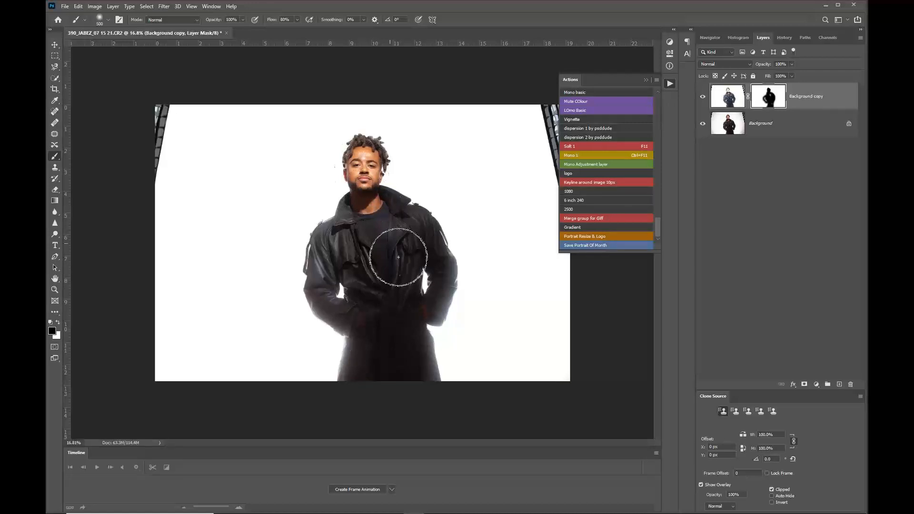
Paint white at 30% brush opacity over the coat on the layer mask to partly bring back the brighter leather detail.
scroll(400, 259, up, 3)
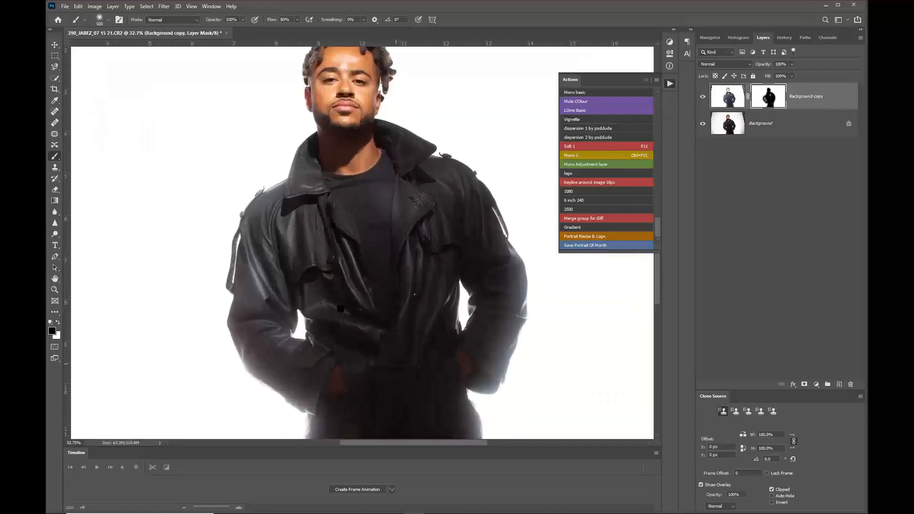
scroll(395, 363, down, 1)
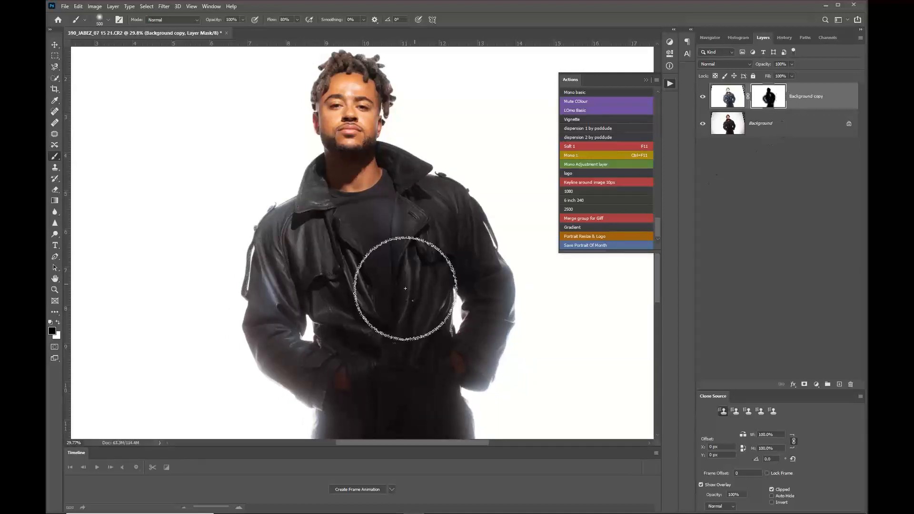
key(x)
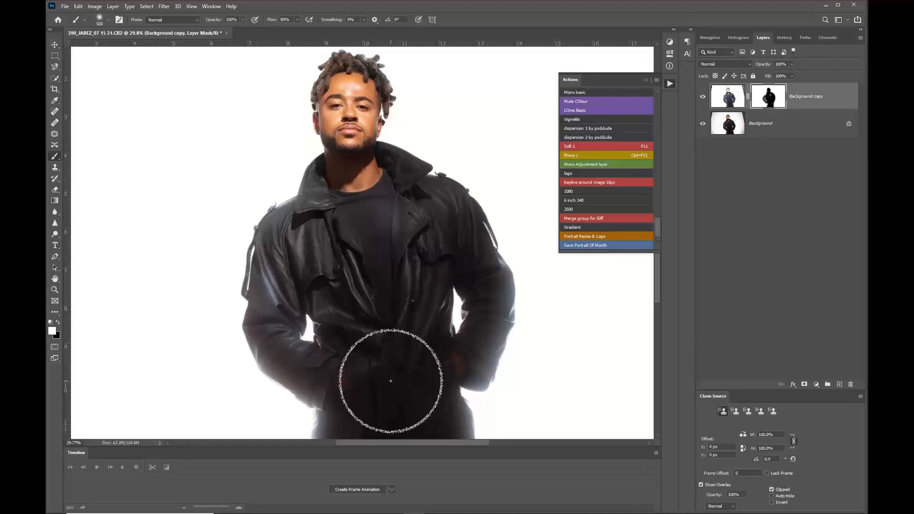
mouse_move(391, 381)
mouse_down()
mouse_move(384, 326)
mouse_move(382, 375)
mouse_move(366, 305)
mouse_move(336, 310)
mouse_move(317, 285)
mouse_move(388, 302)
mouse_move(427, 250)
mouse_move(408, 339)
mouse_move(422, 229)
mouse_move(308, 236)
mouse_move(310, 277)
mouse_move(300, 262)
mouse_up()
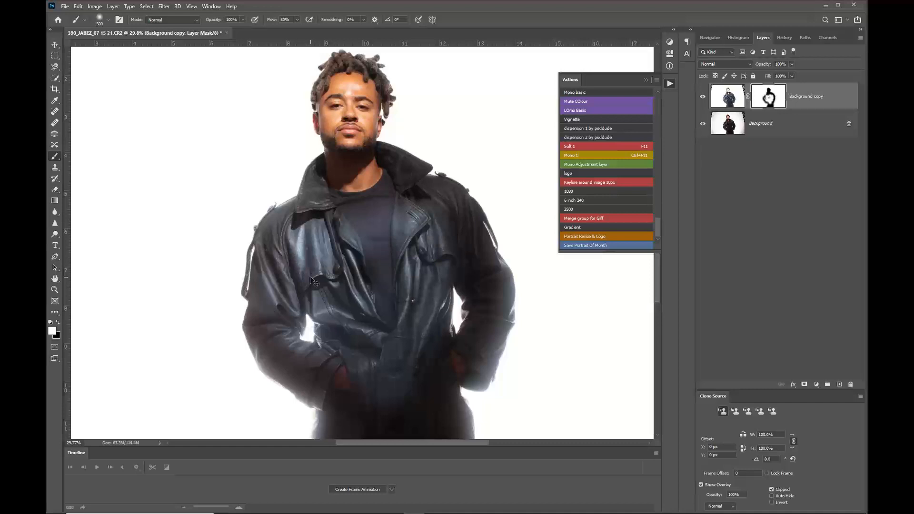
key(ctrl+z)
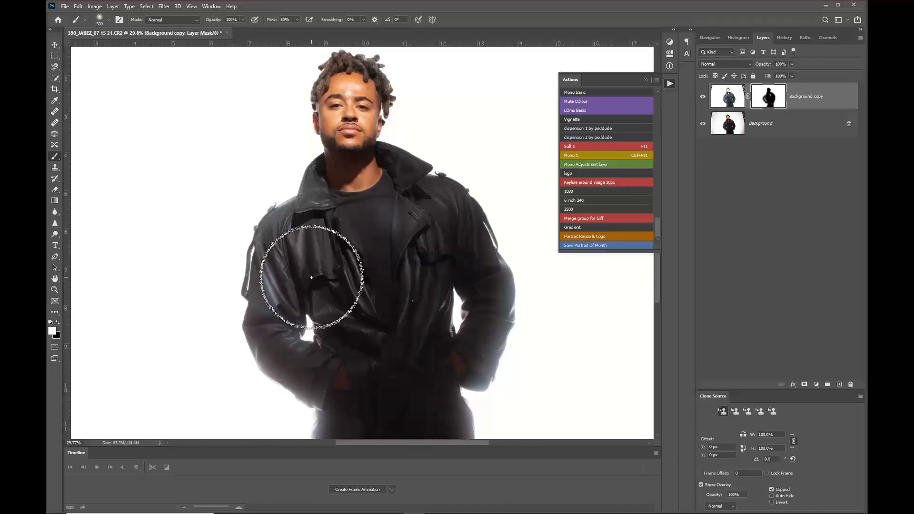
key(3)
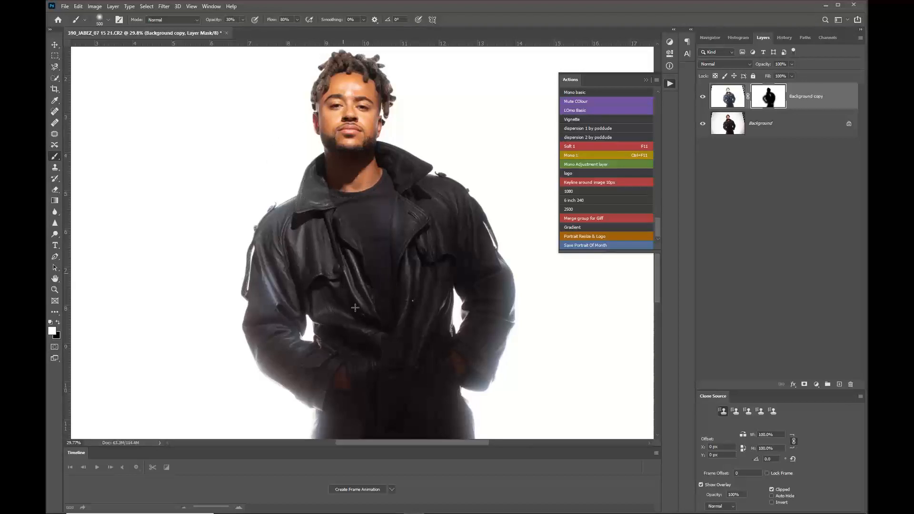
mouse_move(355, 308)
mouse_down()
mouse_move(379, 387)
mouse_move(413, 272)
mouse_move(432, 290)
mouse_up()
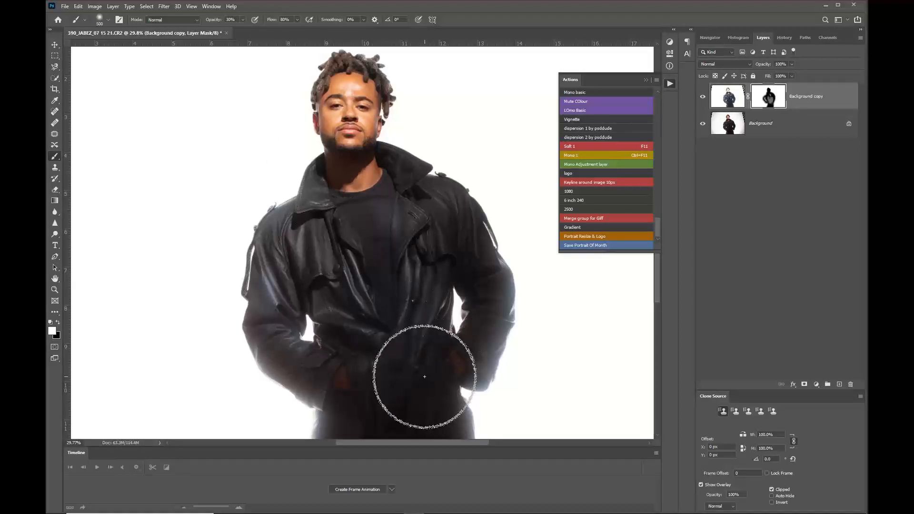
mouse_move(425, 376)
mouse_down()
mouse_move(436, 267)
mouse_move(381, 339)
mouse_move(319, 323)
mouse_move(304, 339)
mouse_move(319, 233)
mouse_move(392, 183)
mouse_move(355, 179)
mouse_move(316, 153)
mouse_up()
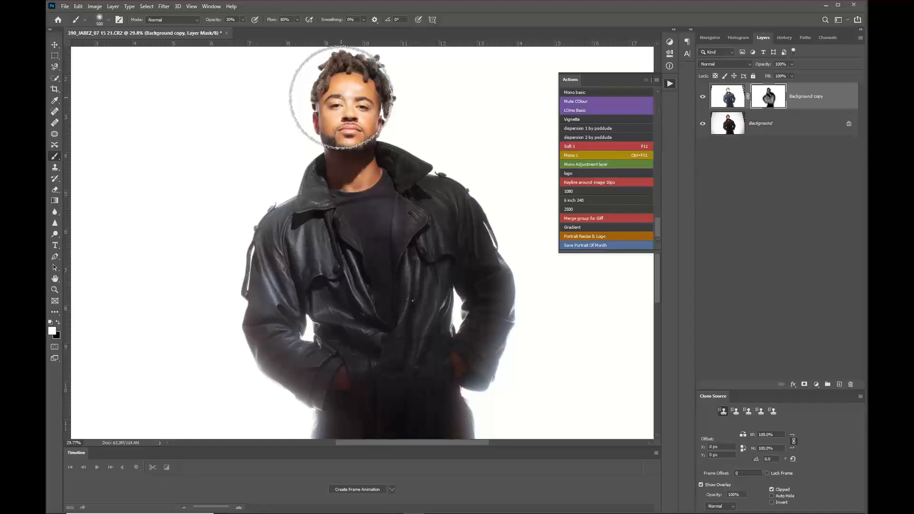
Paint black at 100% brush opacity over the face, hair and neck on the layer mask to restore their original tones.
key(x)
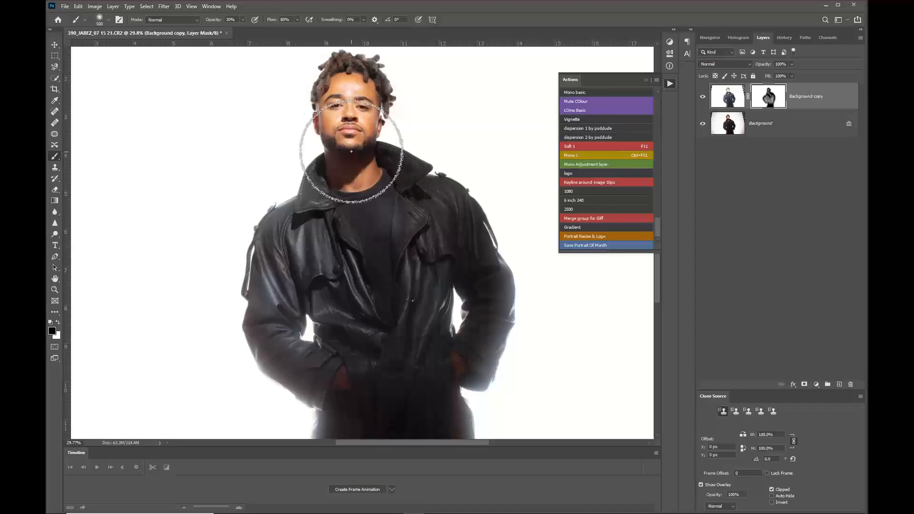
key(0)
mouse_move(333, 132)
mouse_down()
mouse_move(324, 85)
mouse_move(332, 66)
mouse_up()
mouse_move(331, 67)
mouse_down()
mouse_move(327, 133)
mouse_move(341, 52)
mouse_move(364, 167)
mouse_up()
Paint pure white over the dark studio walls in both upper corners, on the duplicate layer's image rather than its mask.
scroll(363, 167, down, 3)
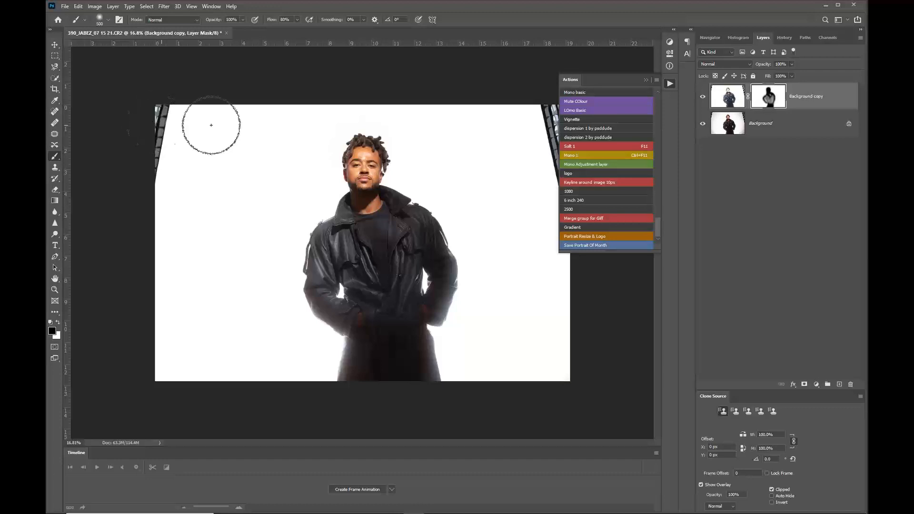
click(718, 106)
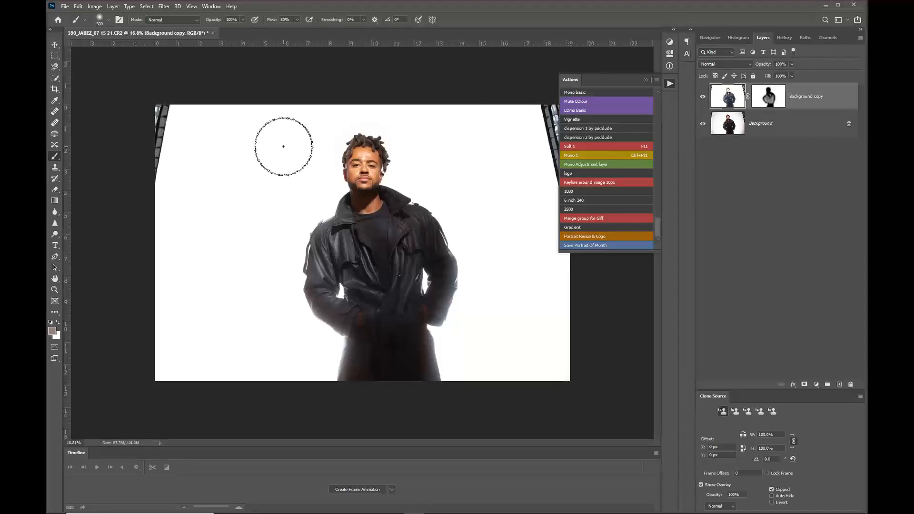
key(d)
key(x)
mouse_move(172, 106)
mouse_down()
mouse_move(156, 180)
mouse_move(175, 93)
mouse_up()
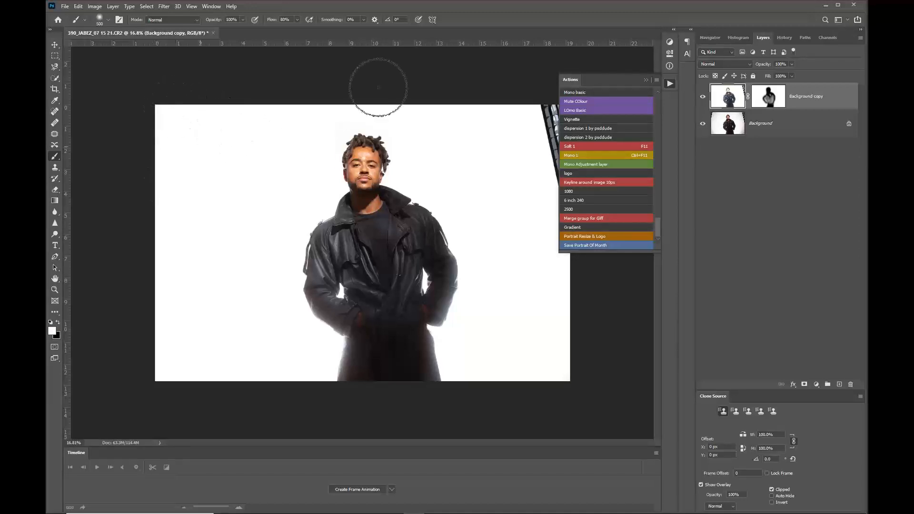
mouse_move(512, 101)
mouse_down()
mouse_move(547, 112)
mouse_move(551, 162)
mouse_up()
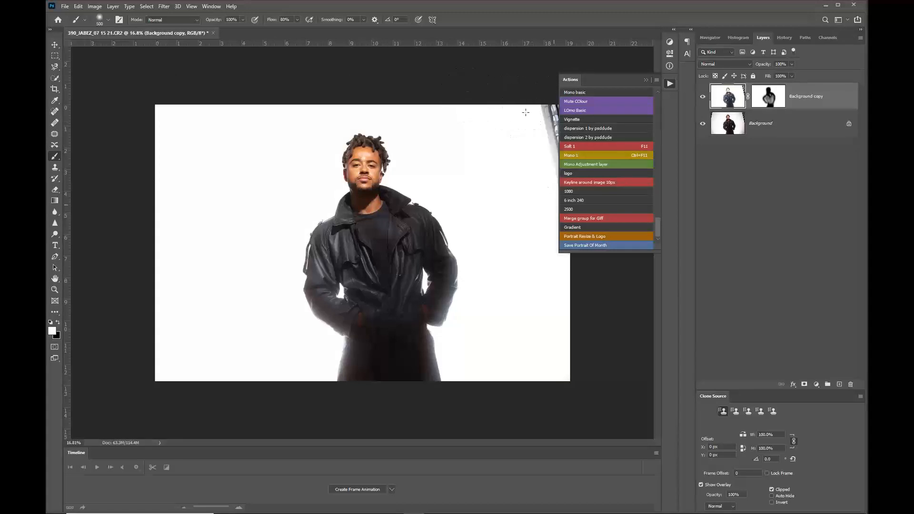
click(644, 80)
mouse_move(595, 116)
mouse_down()
mouse_move(569, 116)
mouse_move(571, 163)
mouse_move(542, 80)
mouse_move(529, 77)
mouse_move(554, 190)
mouse_move(580, 193)
mouse_move(570, 245)
mouse_move(550, 227)
mouse_move(558, 148)
mouse_move(579, 260)
mouse_move(569, 117)
mouse_up()
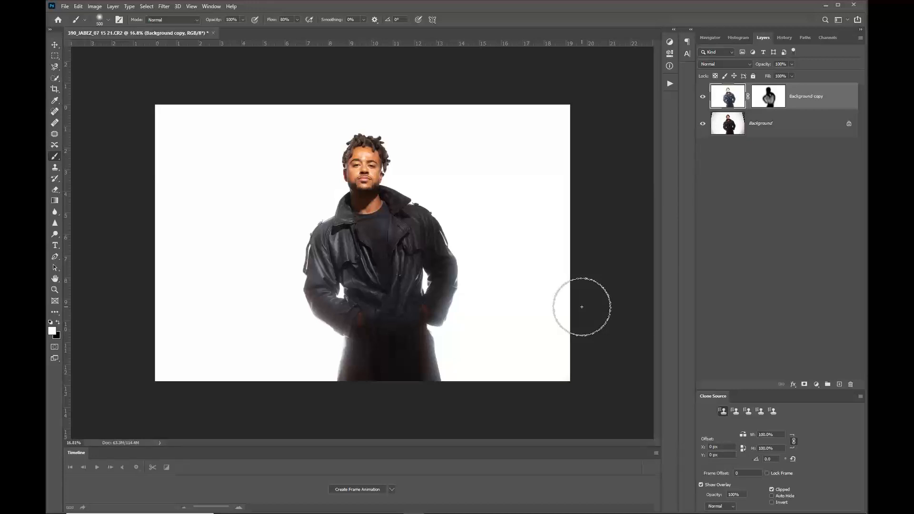
Stamp all visible layers into a new top layer and duplicate that merged layer for retouching.
scroll(372, 184, up, 5)
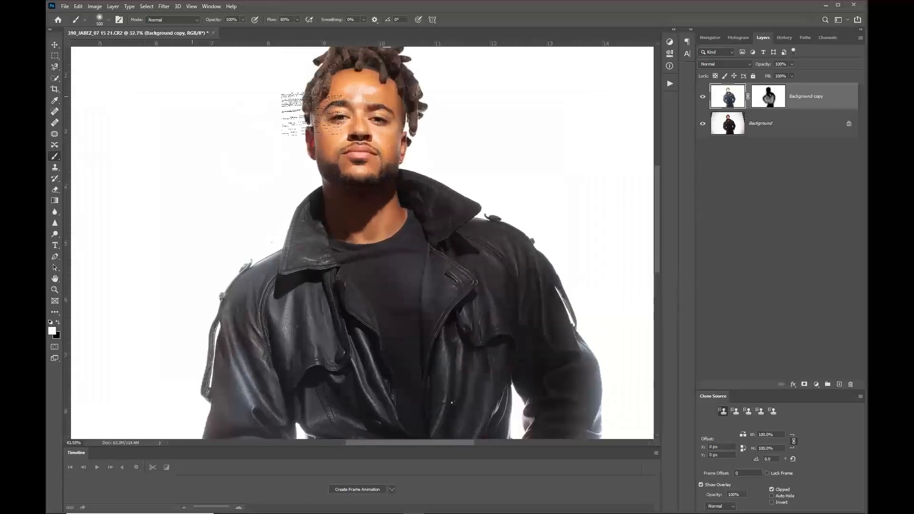
scroll(372, 184, up, 4)
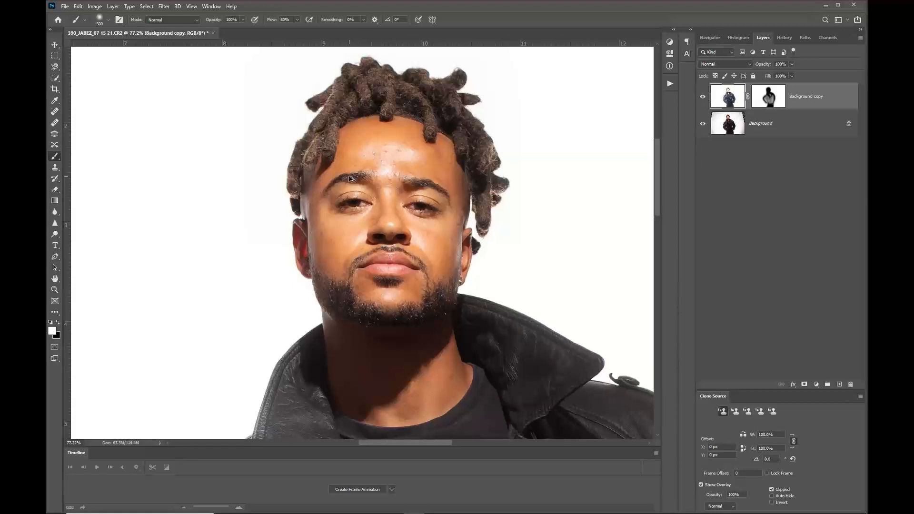
key(ctrl+shift+alt+e)
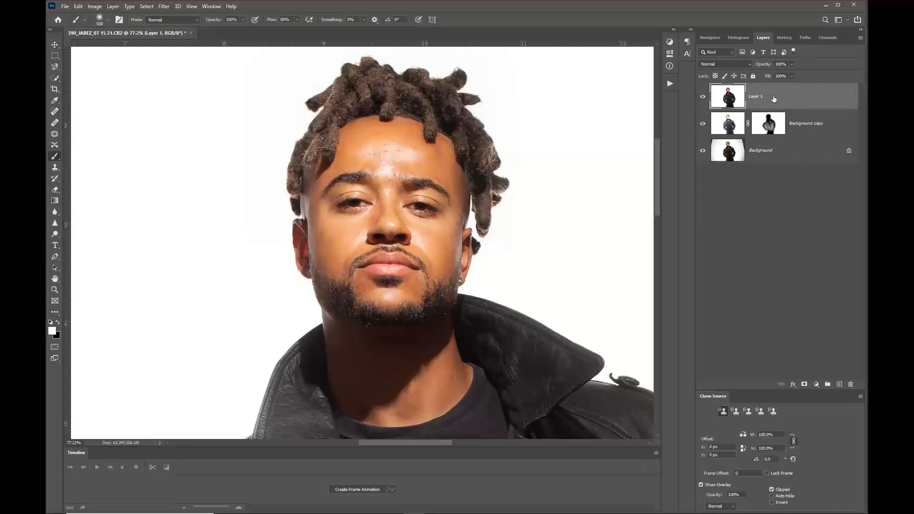
key(ctrl+j)
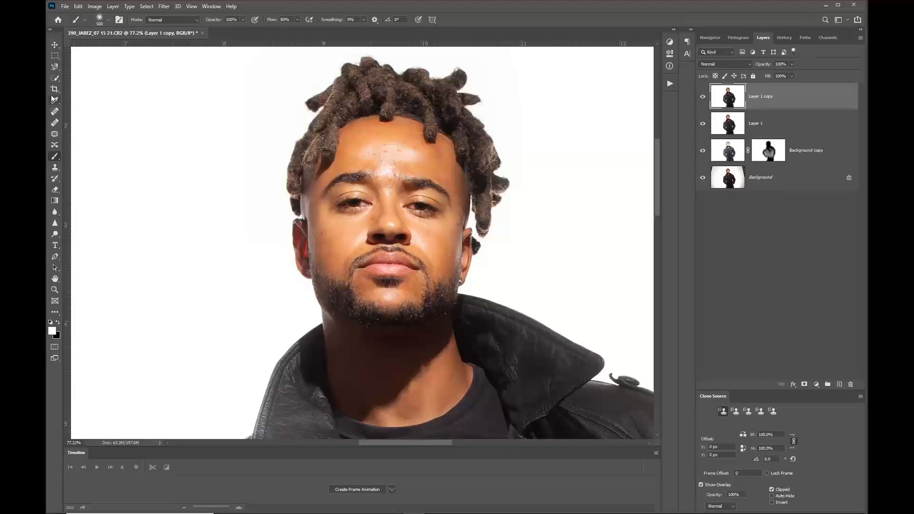
Outline the shiny forehead patch with the Lasso tool, fill it with Content-Aware at 100% opacity, and deselect.
right_click(56, 70)
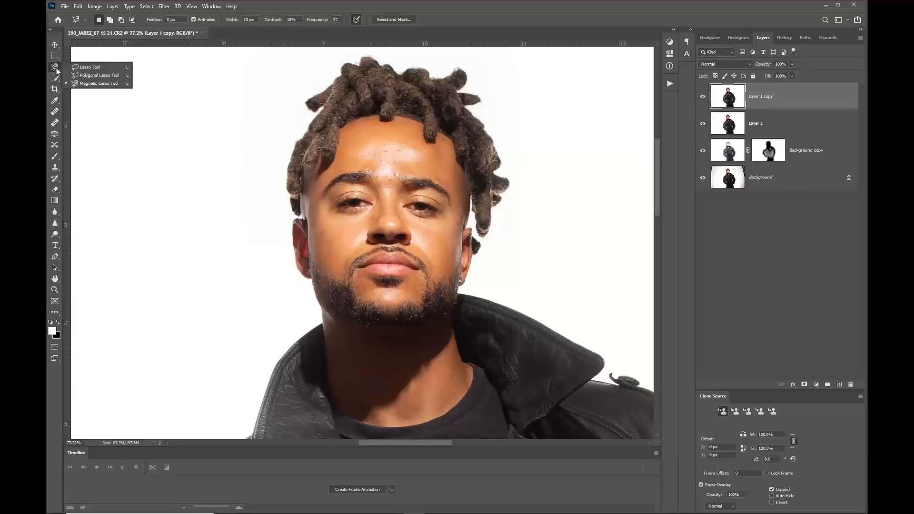
click(83, 66)
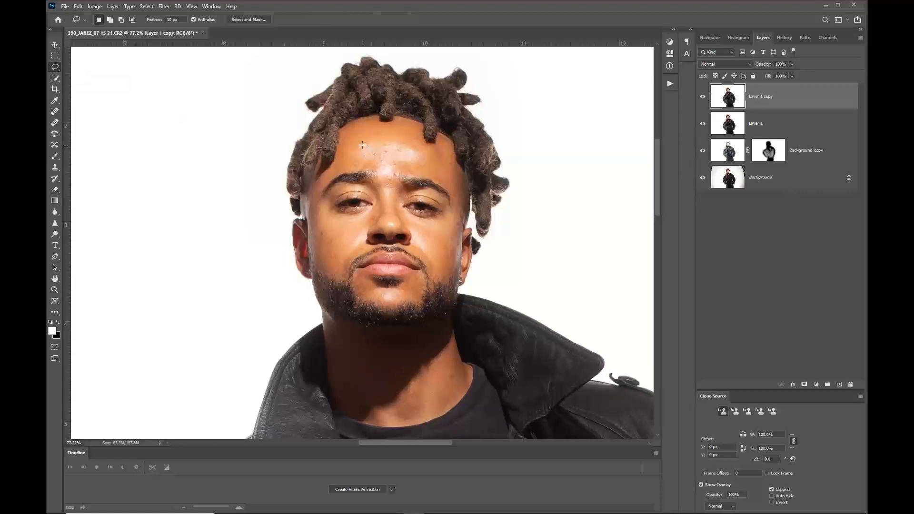
mouse_move(360, 145)
mouse_down()
mouse_move(372, 170)
mouse_move(385, 174)
mouse_move(428, 153)
mouse_move(361, 144)
mouse_up()
click(78, 6)
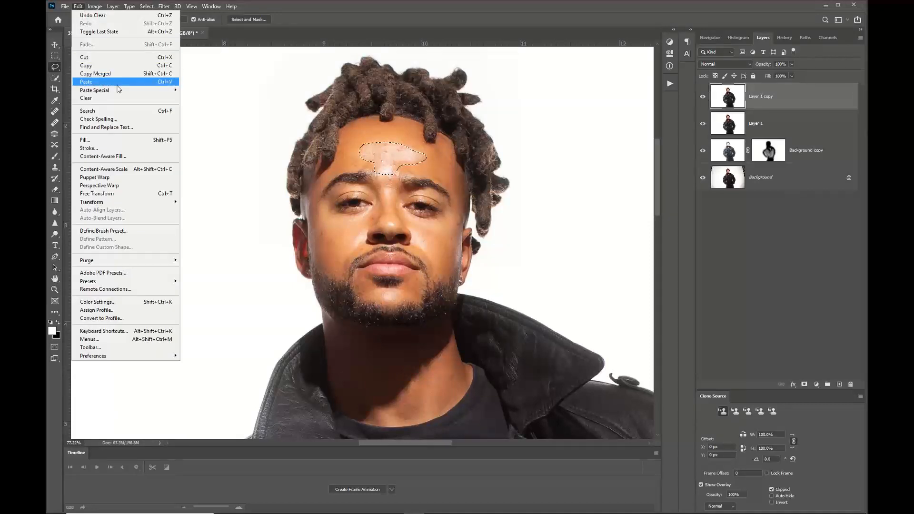
click(109, 142)
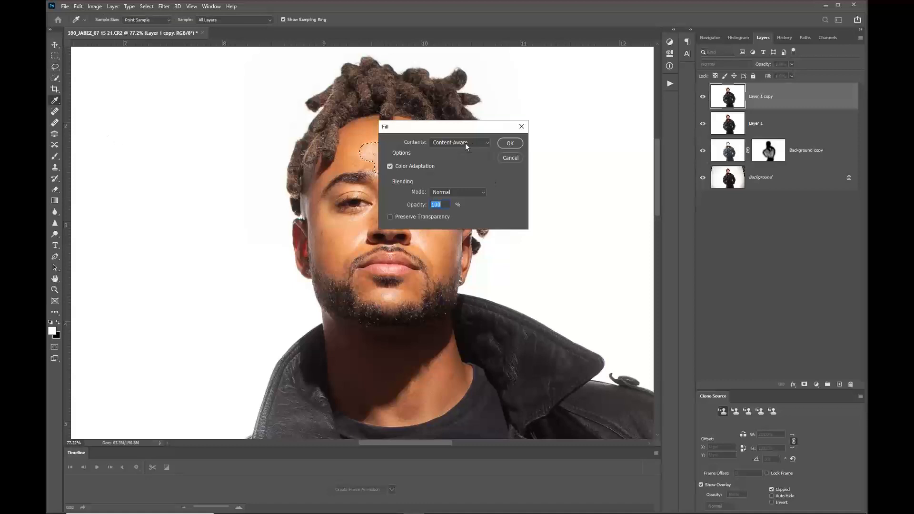
click(508, 142)
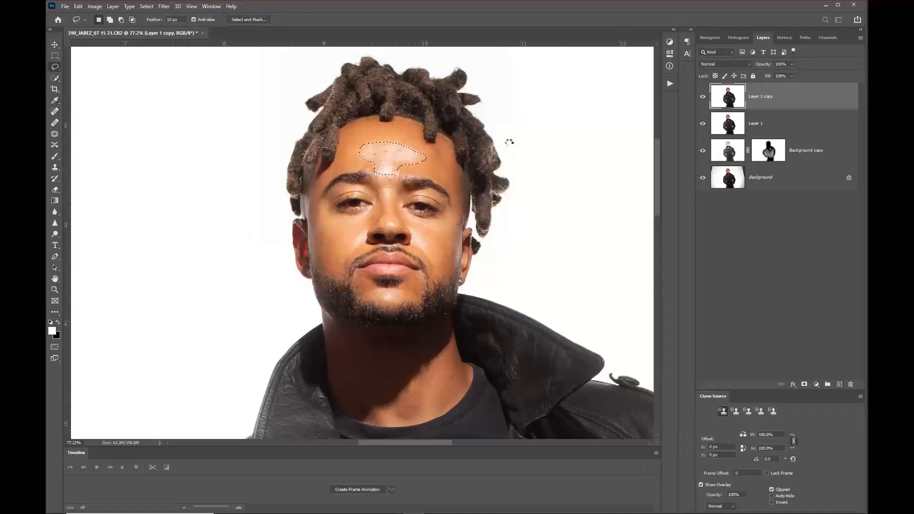
key(ctrl+d)
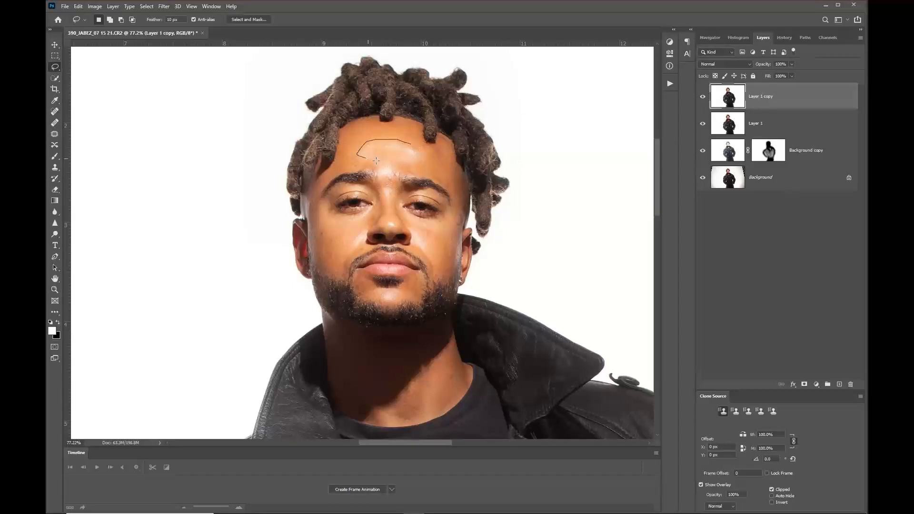
Lasso a smaller oval across the upper forehead and fill it with Content-Aware at 100% opacity.
mouse_move(376, 161)
mouse_down()
mouse_move(419, 165)
mouse_move(423, 149)
mouse_move(410, 141)
mouse_up()
click(78, 6)
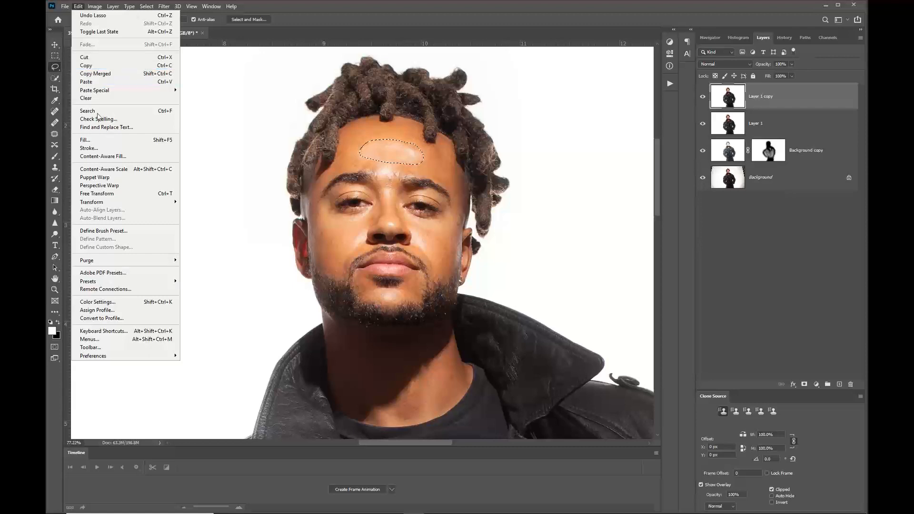
click(96, 140)
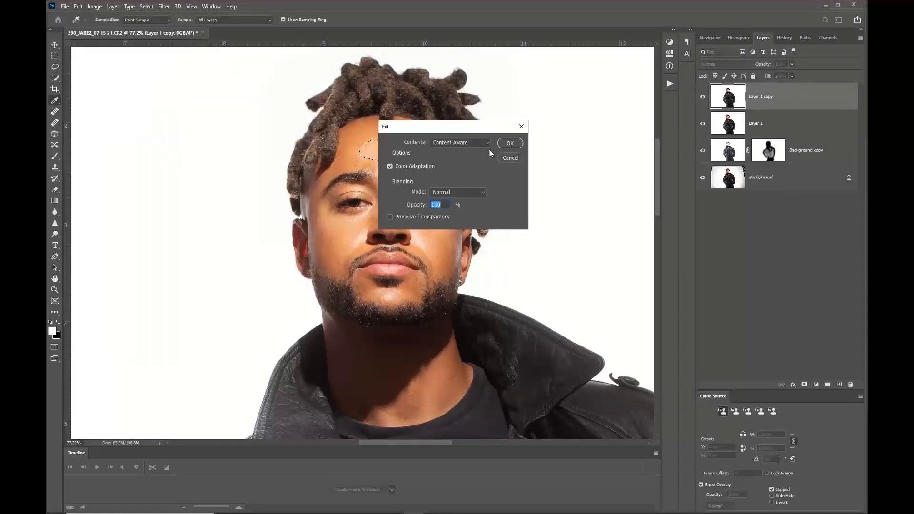
click(504, 144)
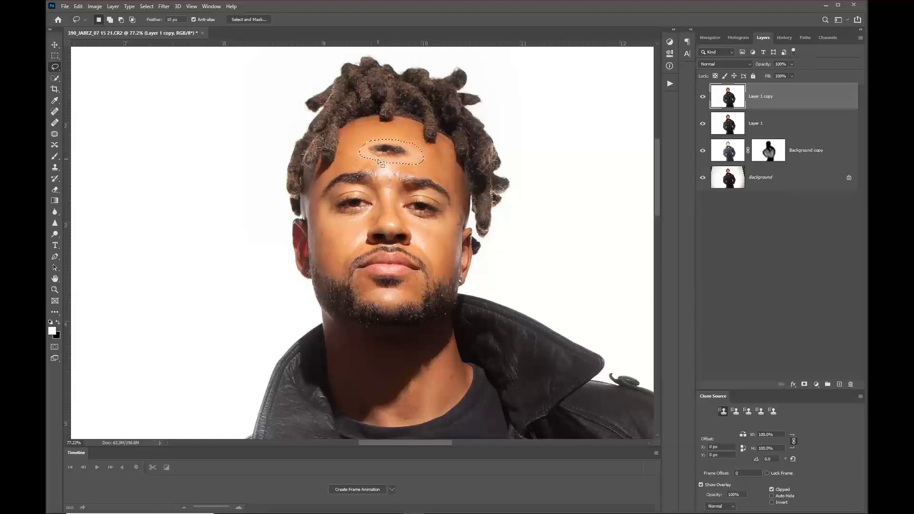
Undo the oval's Content-Aware fill and selection on the forehead, and hide the three layers beneath the retouching copy.
key(ctrl+z)
key(ctrl+z)
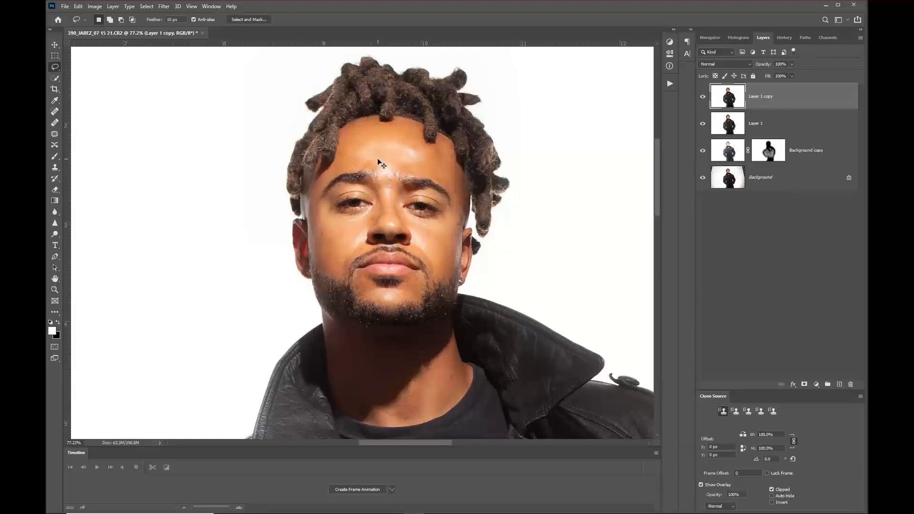
drag(703, 124, 704, 186)
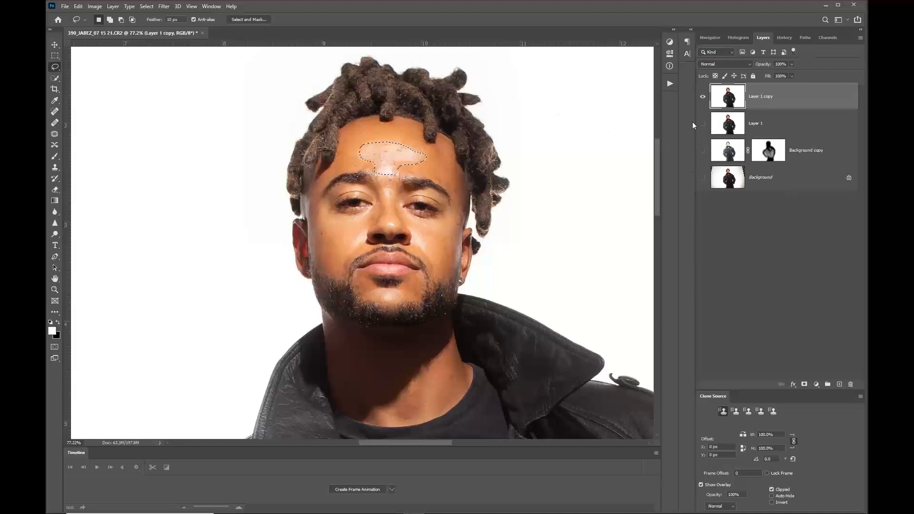
Fill the selected shiny area of the central forehead with Content-Aware at 100% opacity and deselect.
click(76, 6)
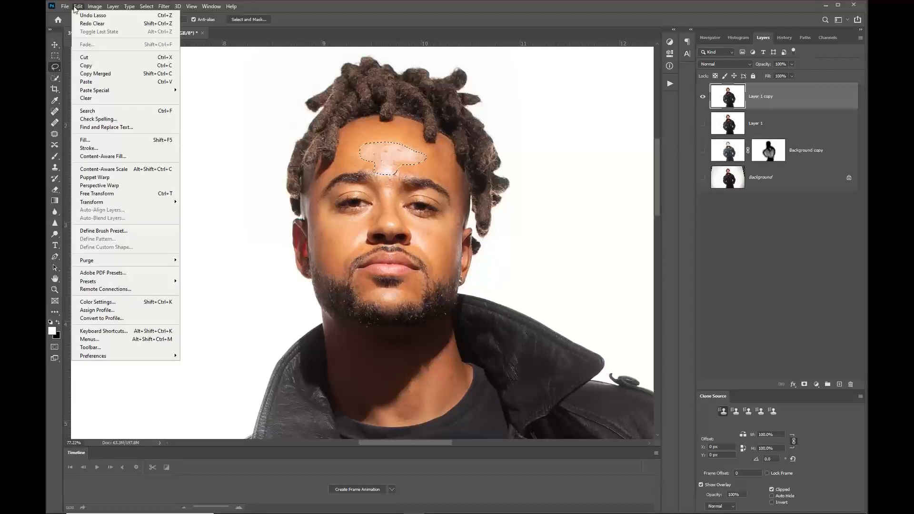
click(96, 140)
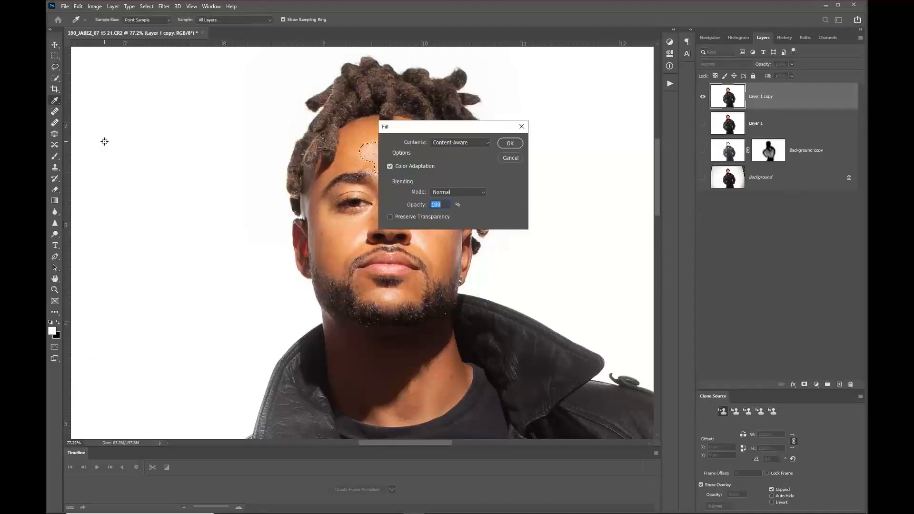
click(508, 143)
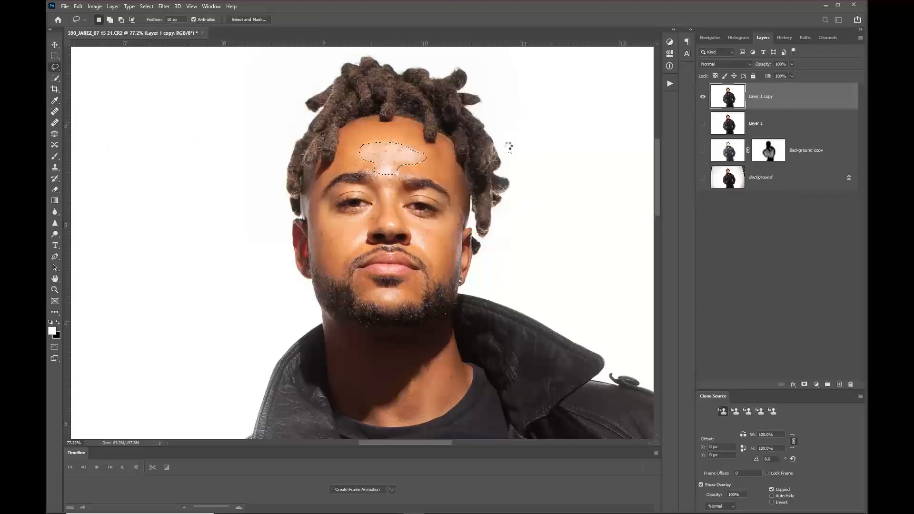
key(ctrl+d)
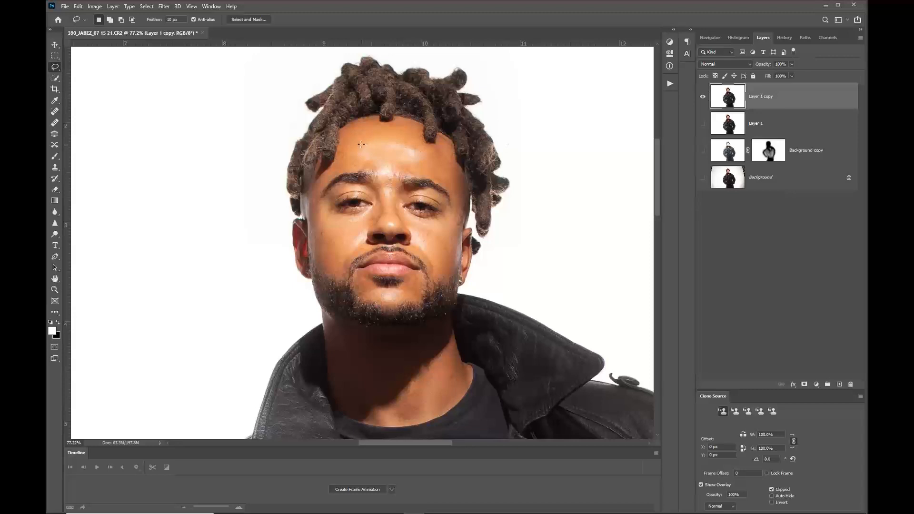
Lasso the small shiny patch on the left side of the forehead and fill it with Content-Aware at 100% opacity.
mouse_move(381, 158)
mouse_down()
mouse_move(376, 139)
mouse_move(361, 141)
mouse_up()
click(78, 6)
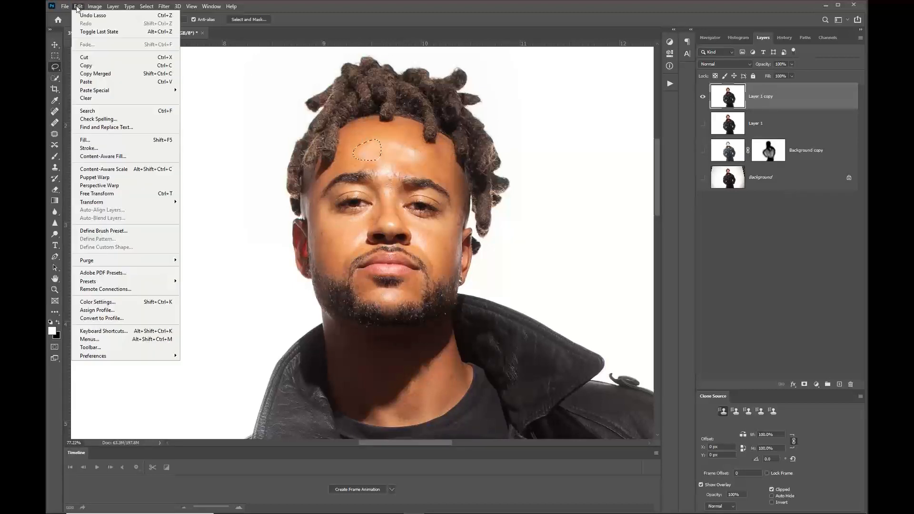
click(95, 141)
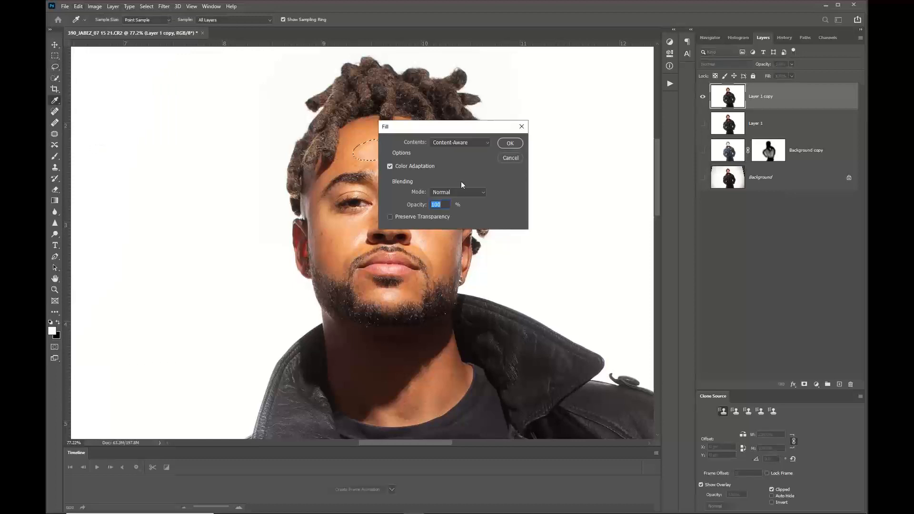
click(509, 144)
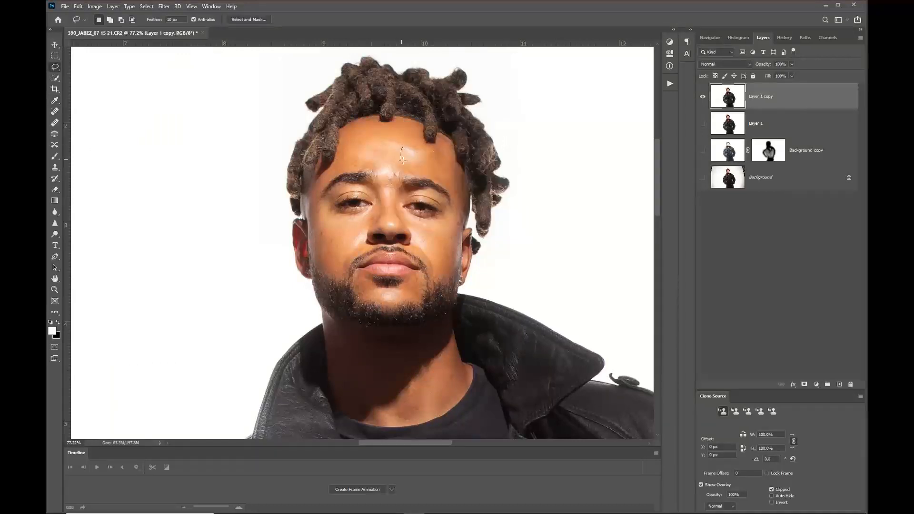
Lasso the shiny patch on the right side of the forehead, fill it with Content-Aware at 100% opacity, and deselect.
drag(431, 161, 410, 148)
key(shift+F5)
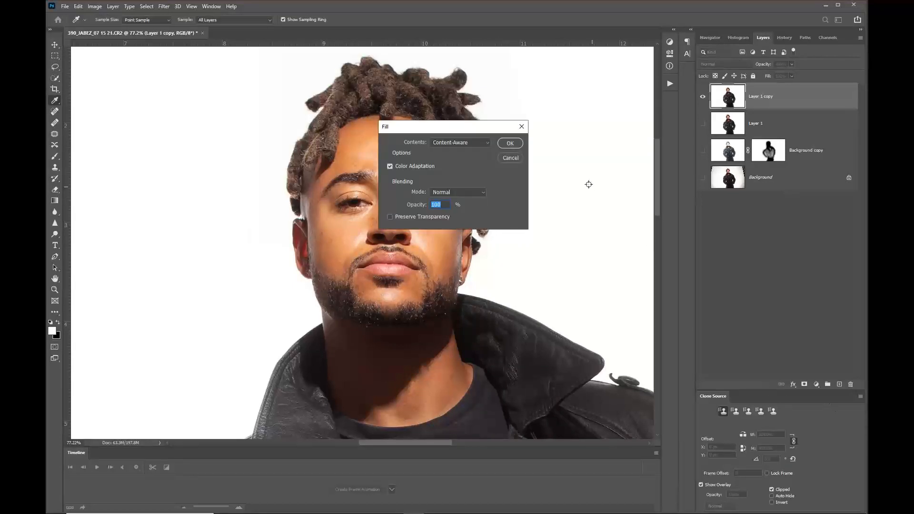
click(509, 144)
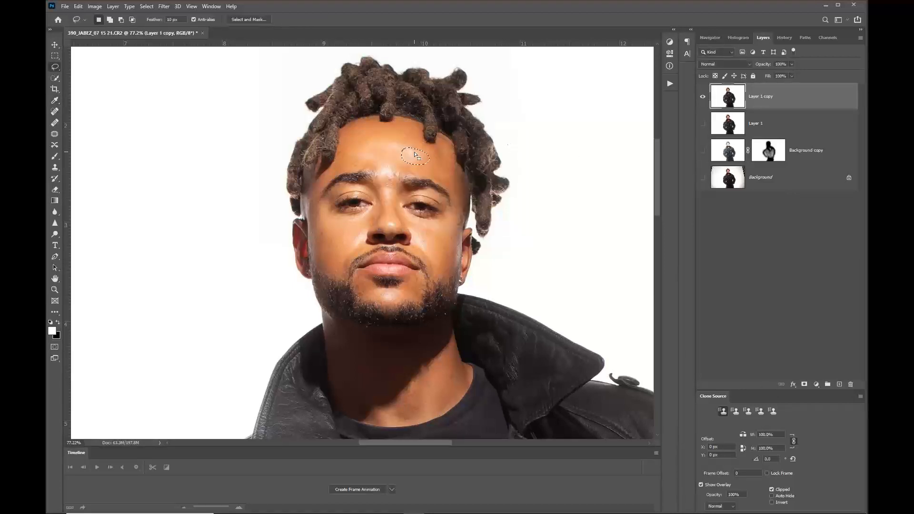
key(ctrl+d)
Lasso the small shiny spot just above the gap between the eyebrows and fill it with Content-Aware at 100% opacity.
drag(382, 164, 395, 169)
key(shift+F5)
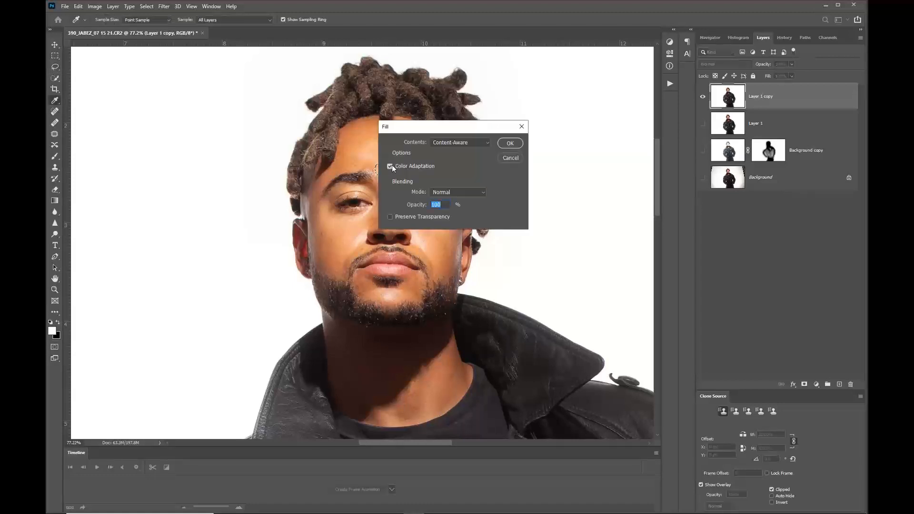
key(Return)
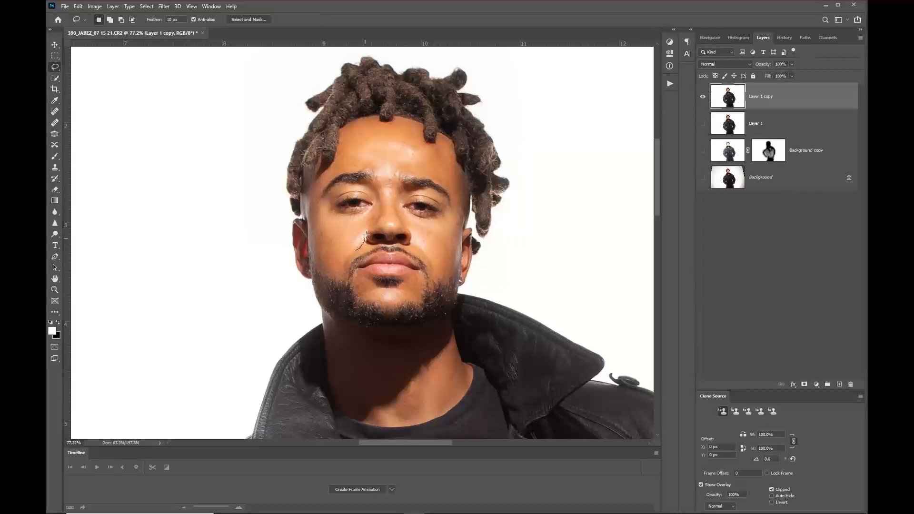
Lasso the shiny skin beside each side of the nose, fill each area with Content-Aware, and deselect.
drag(360, 229, 350, 248)
key(shift+F5)
key(Return)
key(ctrl+d)
mouse_move(422, 248)
mouse_down()
mouse_move(432, 242)
mouse_move(407, 223)
mouse_up()
key(shift+F5)
key(Return)
key(ctrl+d)
Repair the skin beside both nostrils with the Patch tool in Source mode, sampling from the adjoining cheeks.
scroll(410, 240, up, 5)
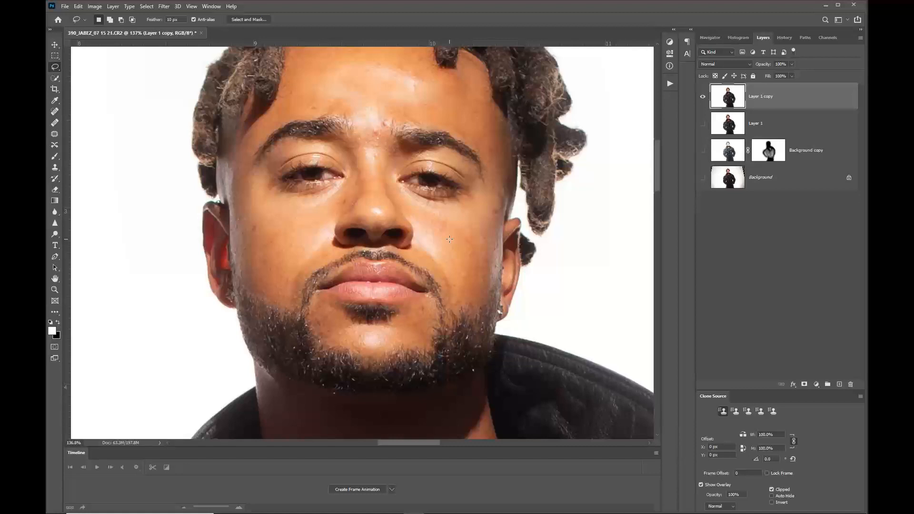
key(s)
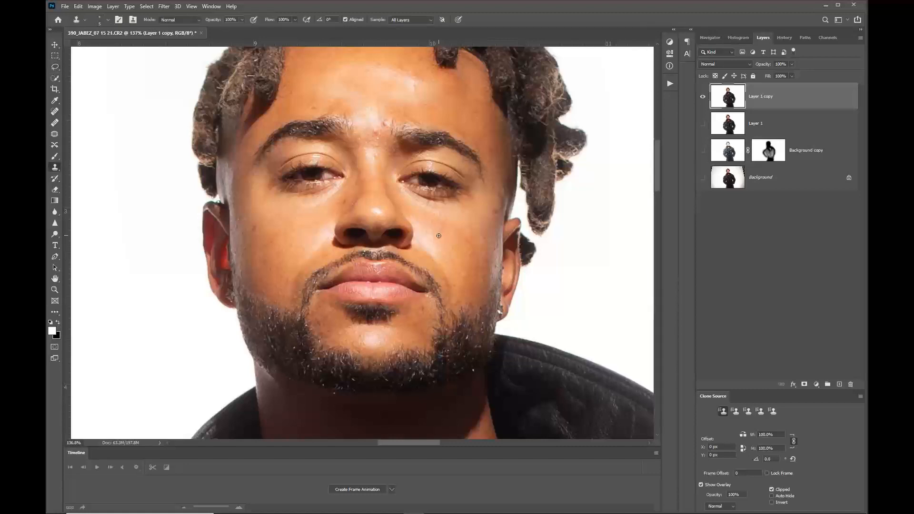
click(56, 136)
mouse_move(410, 221)
mouse_down()
mouse_move(434, 258)
mouse_move(439, 241)
mouse_move(412, 213)
mouse_move(447, 230)
mouse_up()
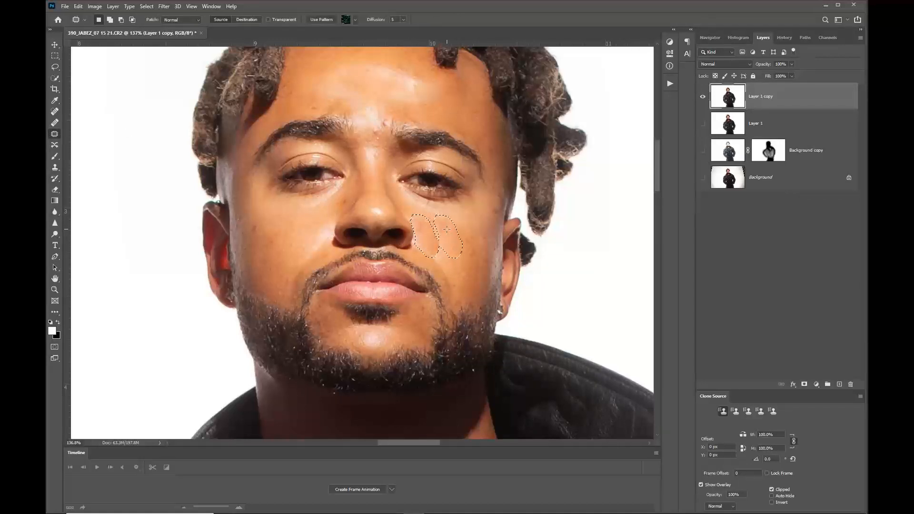
key(ctrl+d)
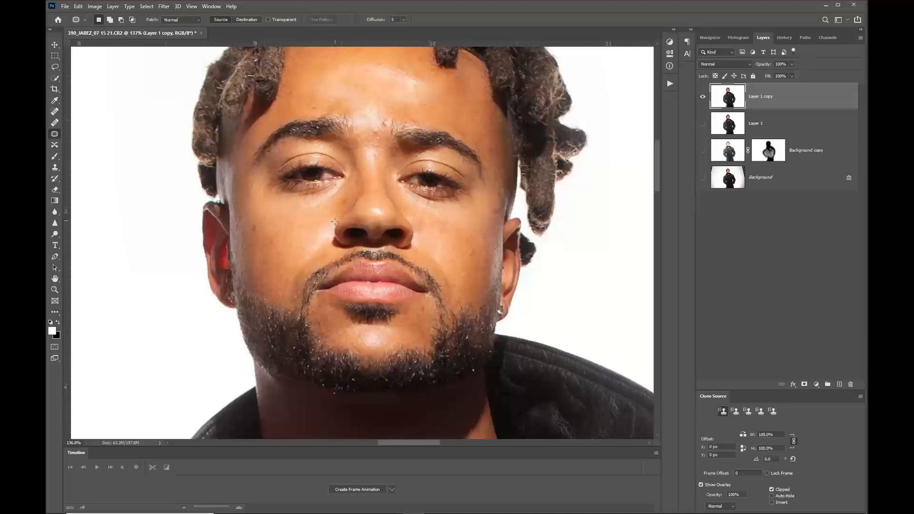
mouse_move(335, 221)
mouse_down()
mouse_move(335, 239)
mouse_move(318, 248)
mouse_move(333, 218)
mouse_up()
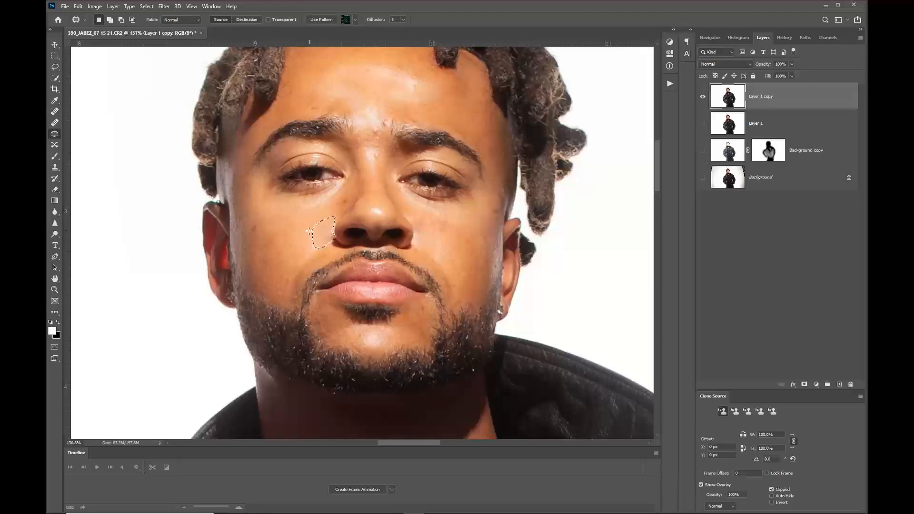
key(ctrl+d)
mouse_move(337, 224)
mouse_down()
mouse_move(335, 243)
mouse_move(323, 233)
mouse_move(332, 217)
mouse_move(318, 227)
mouse_up()
key(ctrl+d)
Patch the bright highlight on the right side of the forehead with skin from nearer the right temple.
mouse_move(375, 74)
mouse_down()
mouse_move(414, 102)
mouse_move(427, 90)
mouse_move(422, 72)
mouse_move(378, 65)
mouse_up()
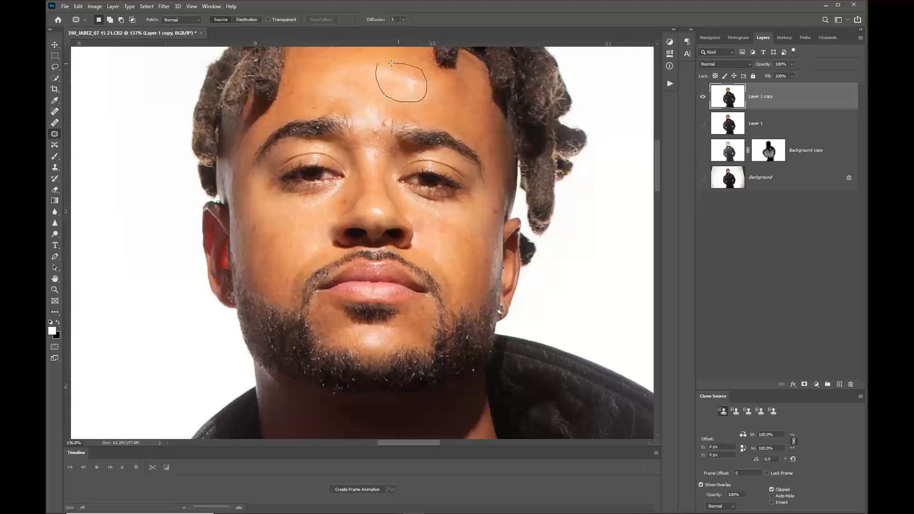
drag(412, 92, 473, 119)
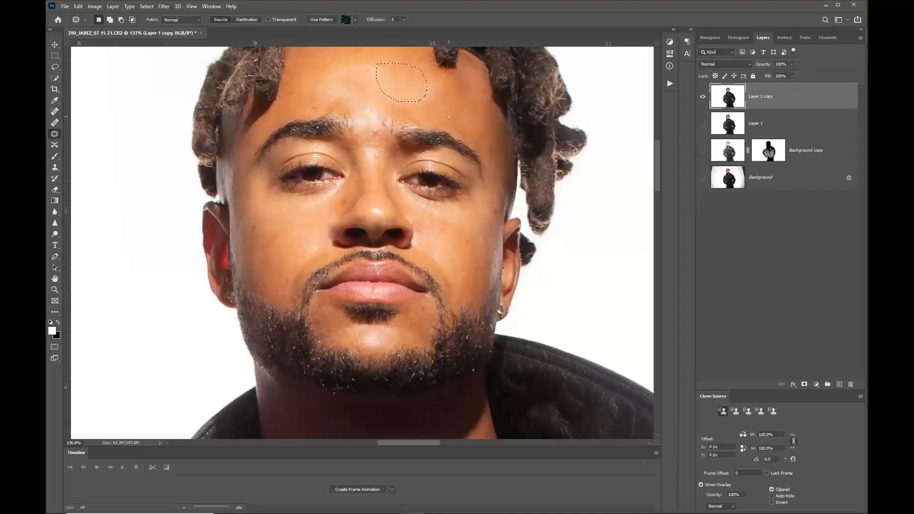
key(ctrl+d)
mouse_move(410, 86)
mouse_down()
mouse_move(385, 97)
mouse_move(436, 106)
mouse_move(412, 85)
mouse_move(454, 101)
mouse_up()
key(ctrl+d)
Patch the remaining shine on the left side of the forehead with the smoother skin around it.
mouse_move(338, 63)
mouse_down()
mouse_move(326, 74)
mouse_move(394, 81)
mouse_move(393, 69)
mouse_move(361, 49)
mouse_move(362, 61)
mouse_up()
key(ctrl+d)
mouse_move(336, 94)
mouse_down()
mouse_move(320, 113)
mouse_move(369, 114)
mouse_move(371, 102)
mouse_move(341, 92)
mouse_move(321, 60)
mouse_up()
key(ctrl+d)
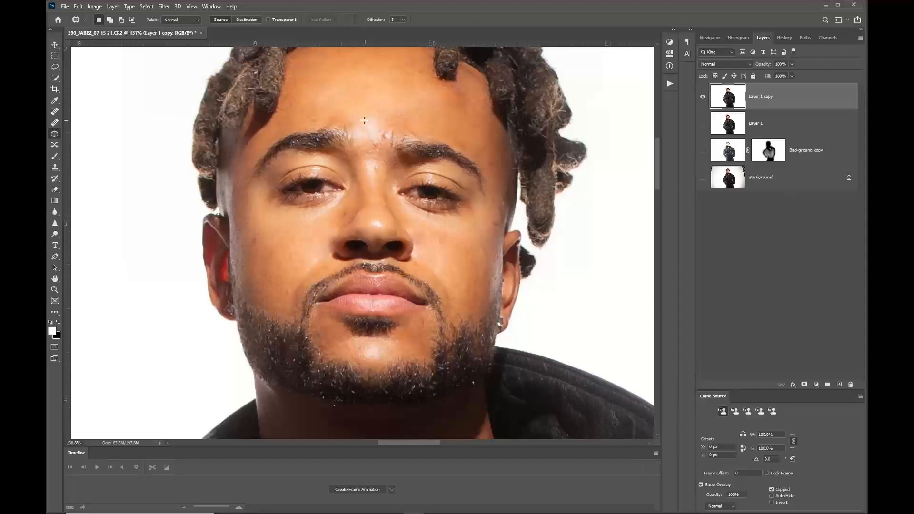
Patch the shine and blemishes between the eyebrows with clean skin from above the right eyebrow.
mouse_move(349, 125)
mouse_down()
mouse_move(361, 142)
mouse_move(389, 141)
mouse_move(384, 117)
mouse_move(376, 118)
mouse_move(418, 126)
mouse_up()
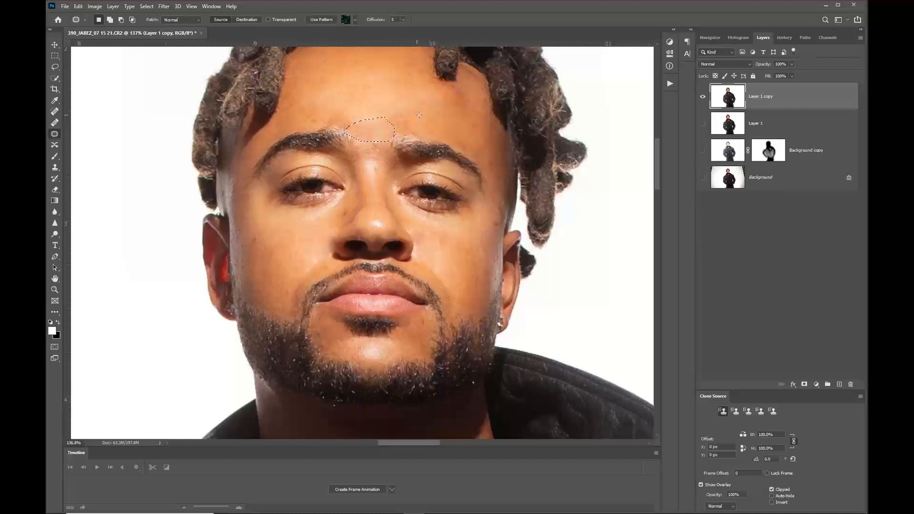
key(ctrl+d)
mouse_move(370, 148)
mouse_down()
mouse_move(447, 119)
mouse_move(390, 114)
mouse_move(415, 121)
mouse_up()
key(ctrl+d)
click(368, 144)
Patch the shiny highlight on the tip of the nose with skin from the nose bridge and deselect.
scroll(358, 132, down, 3)
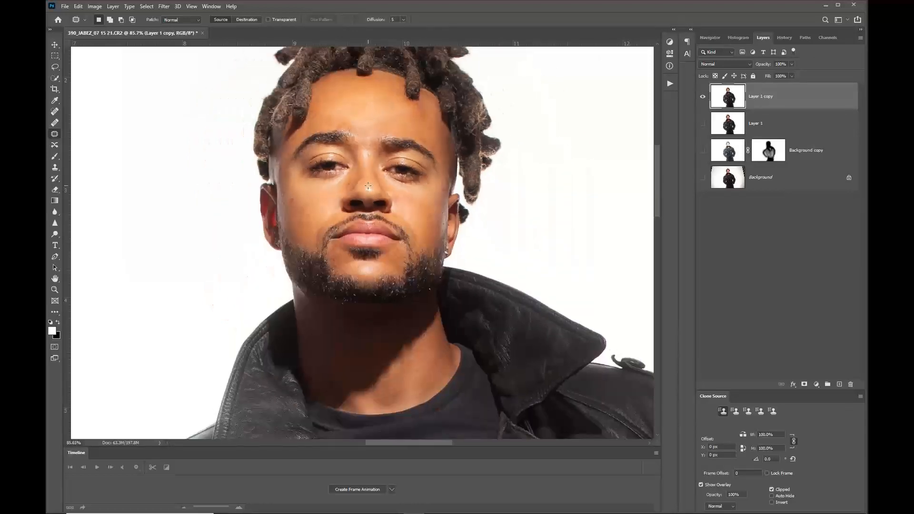
mouse_move(362, 188)
mouse_down()
mouse_move(378, 193)
mouse_move(364, 185)
mouse_move(371, 194)
mouse_move(371, 150)
mouse_move(361, 147)
mouse_move(367, 170)
mouse_up()
key(ctrl+d)
key(ctrl+d)
scroll(379, 167, up, 3)
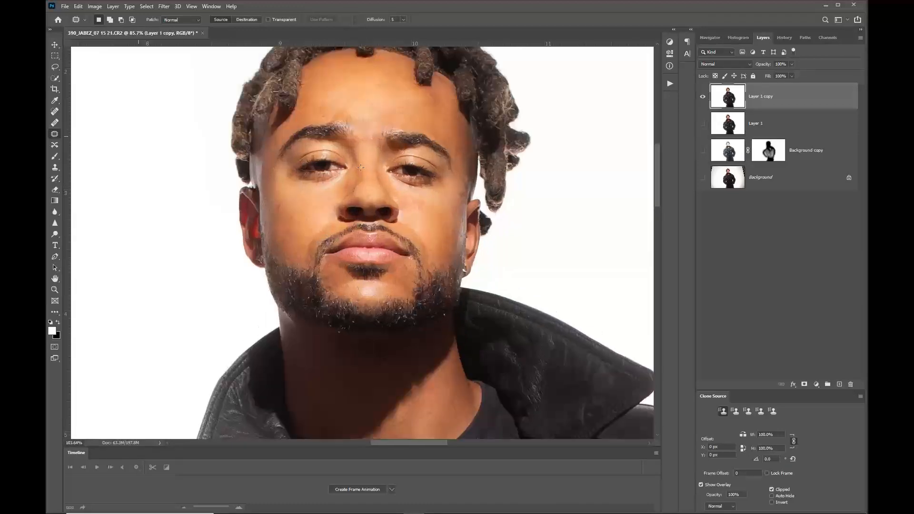
Turn Layer 1's visibility back on and compare the whole portrait with the retouching copy hidden and shown.
scroll(360, 171, down, 6)
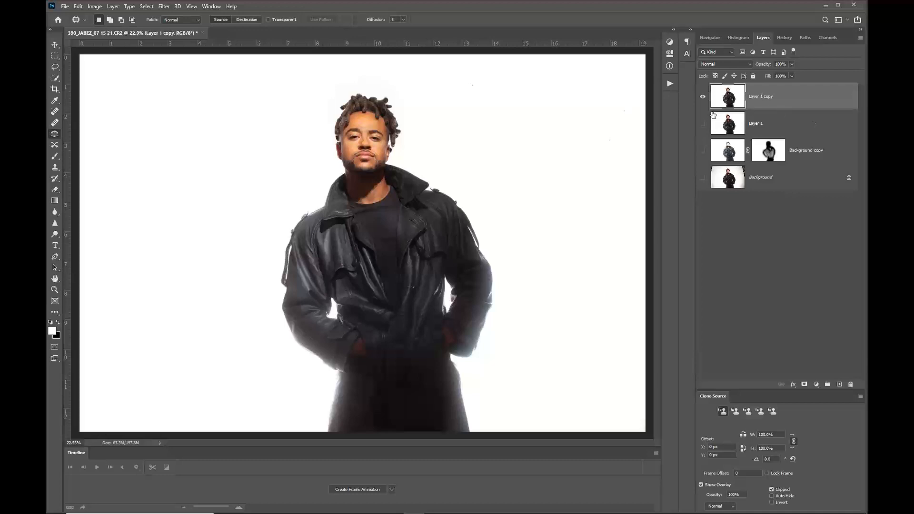
click(702, 97)
click(702, 123)
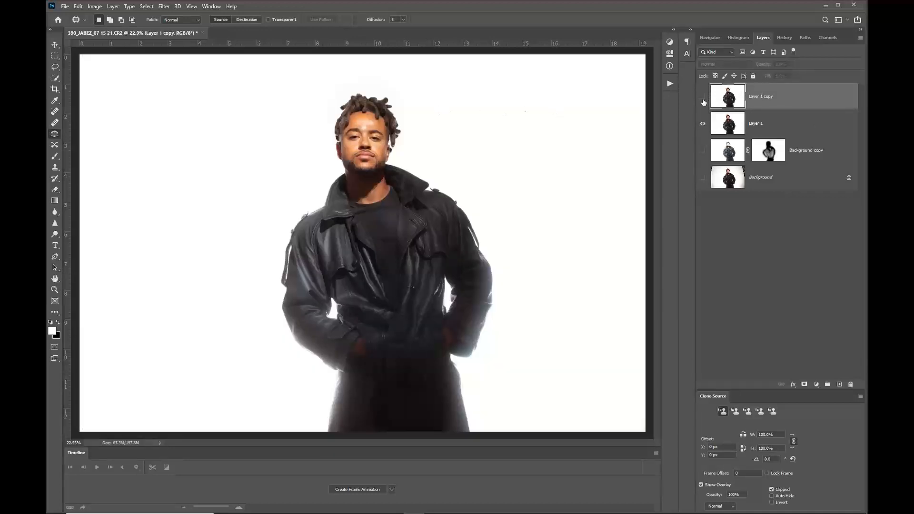
click(703, 98)
Rename the top retouching layer "retouched".
double_click(759, 96)
text(retouched)
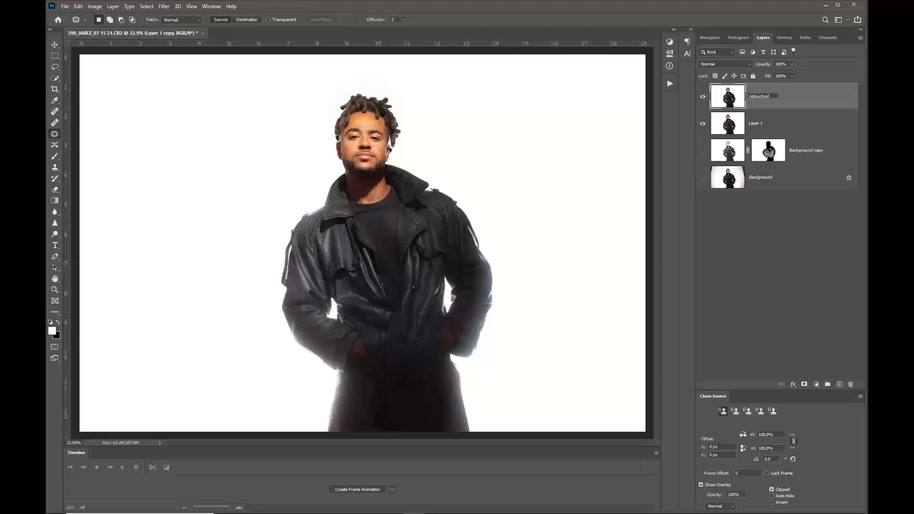
key(Return)
Add a Solid Color fill layer in bright red, e70909, above the retouched layer.
click(815, 384)
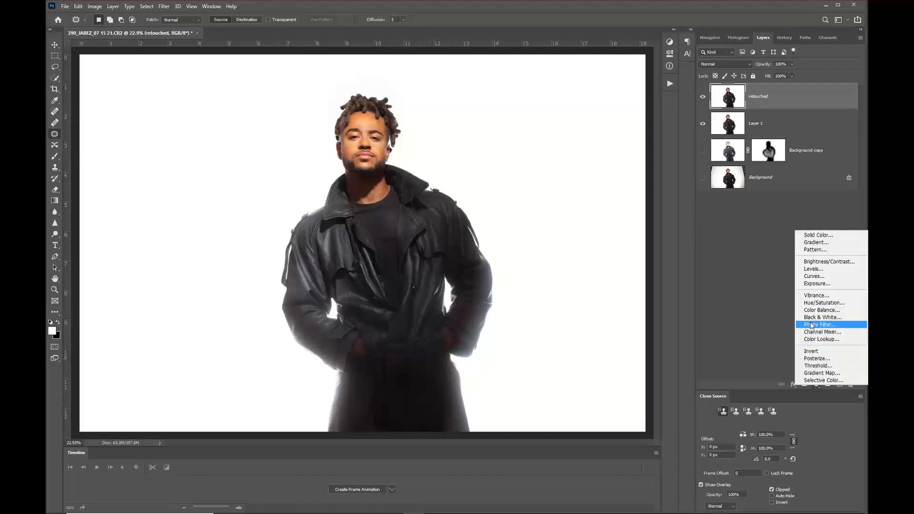
click(820, 234)
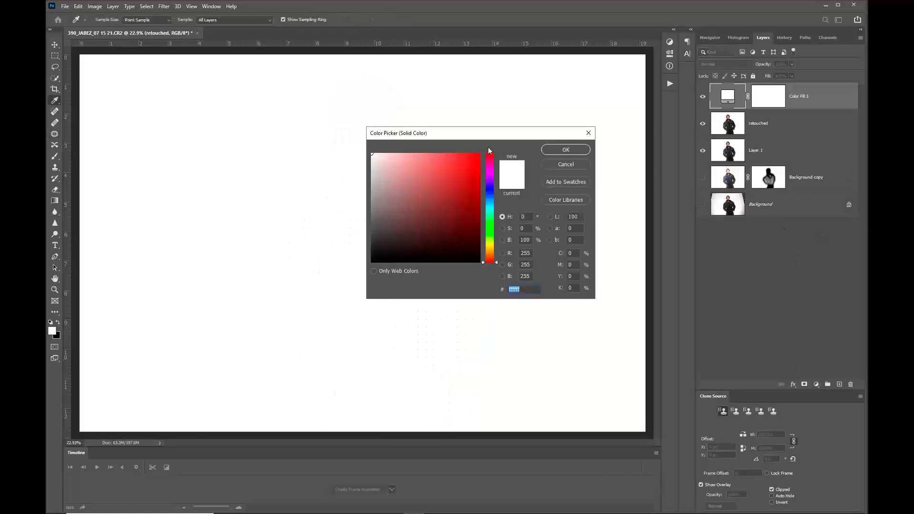
click(475, 164)
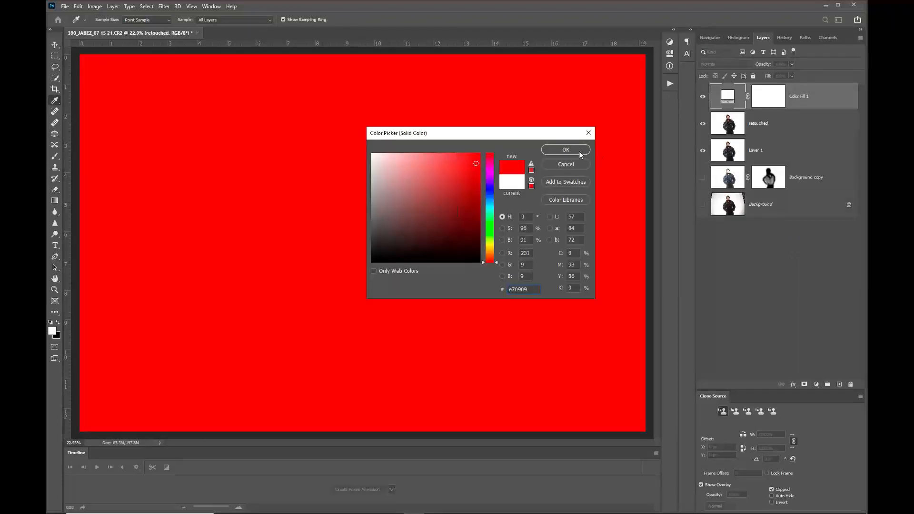
click(566, 149)
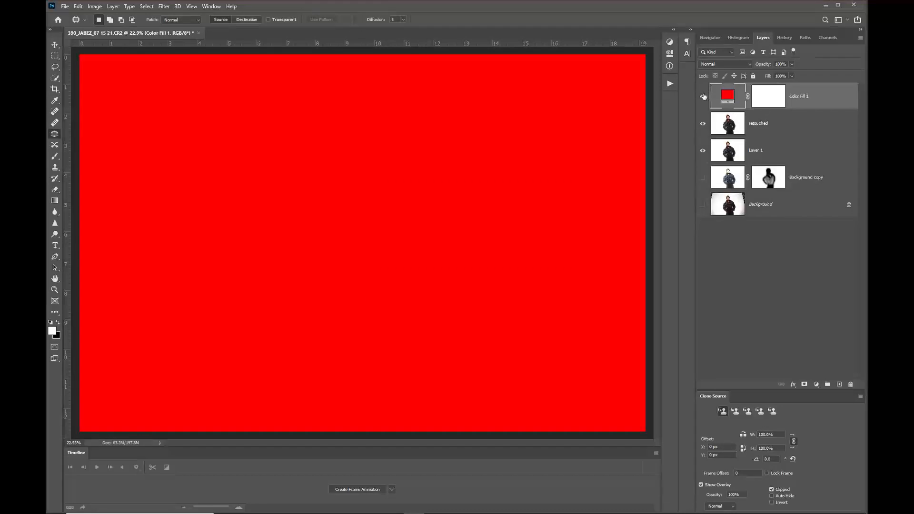
Set the red fill layer's blend mode to Multiply and make its layer mask active.
click(703, 97)
click(702, 97)
click(703, 97)
click(703, 97)
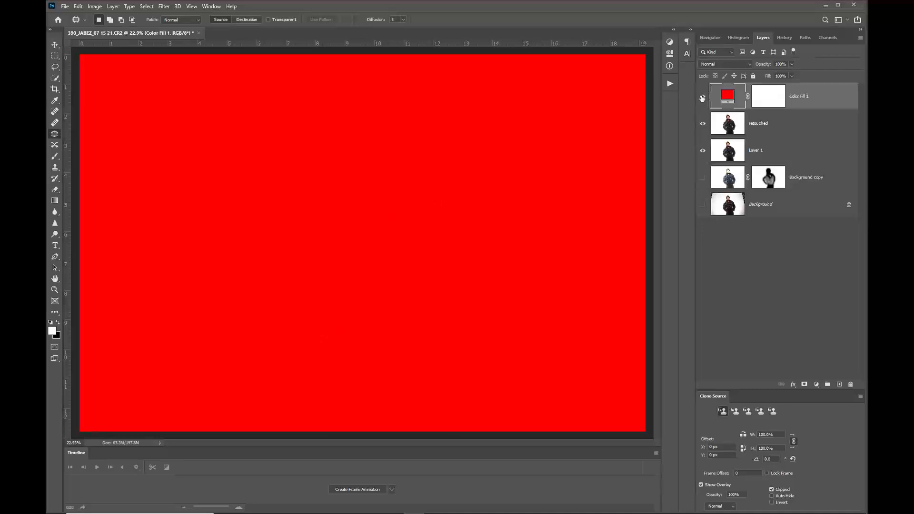
click(737, 65)
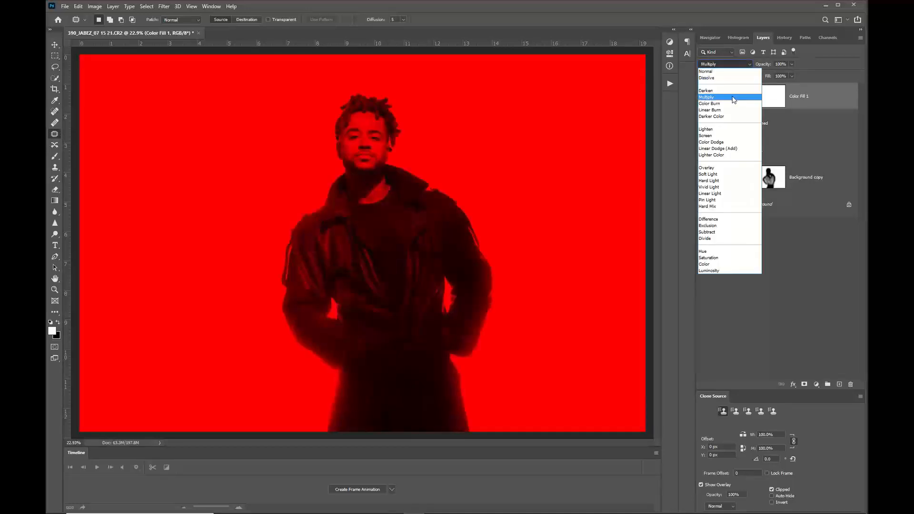
click(733, 98)
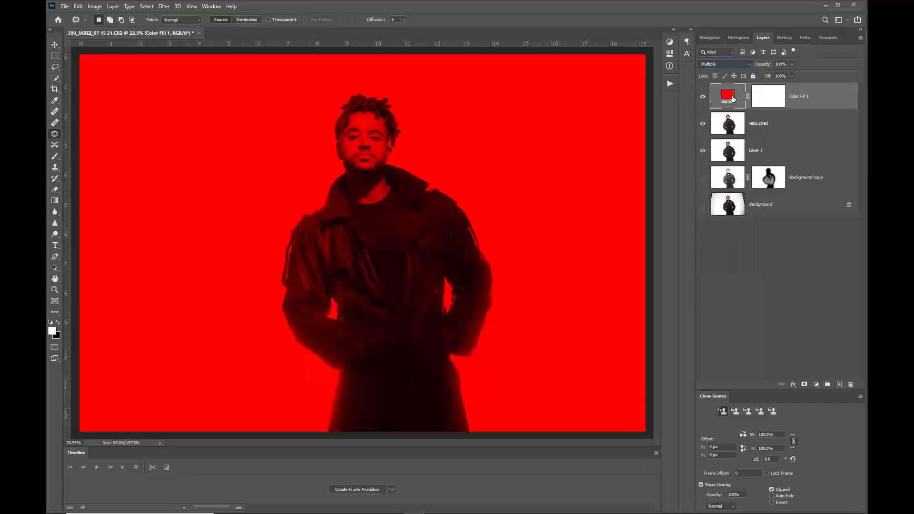
click(763, 99)
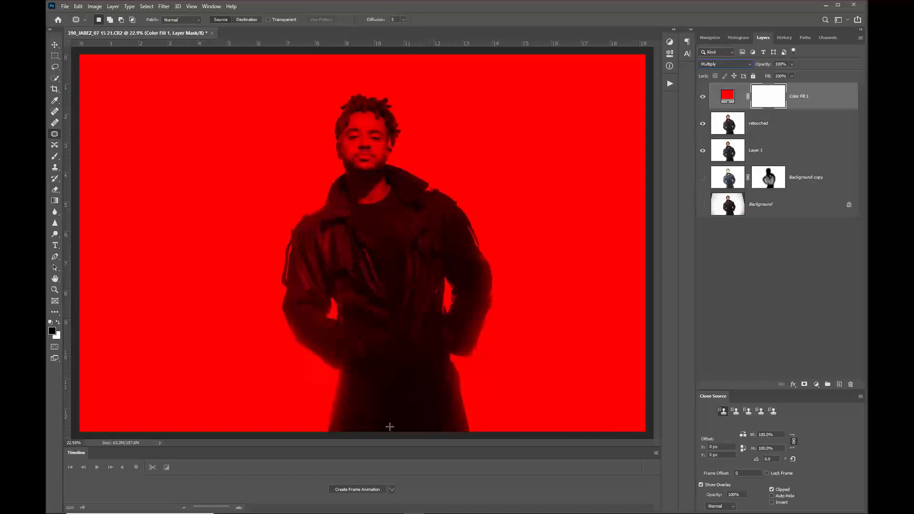
Fill a vertical strip through the face and a full-width horizontal band across it with black on the red fill's mask, then nudge it slightly.
click(54, 55)
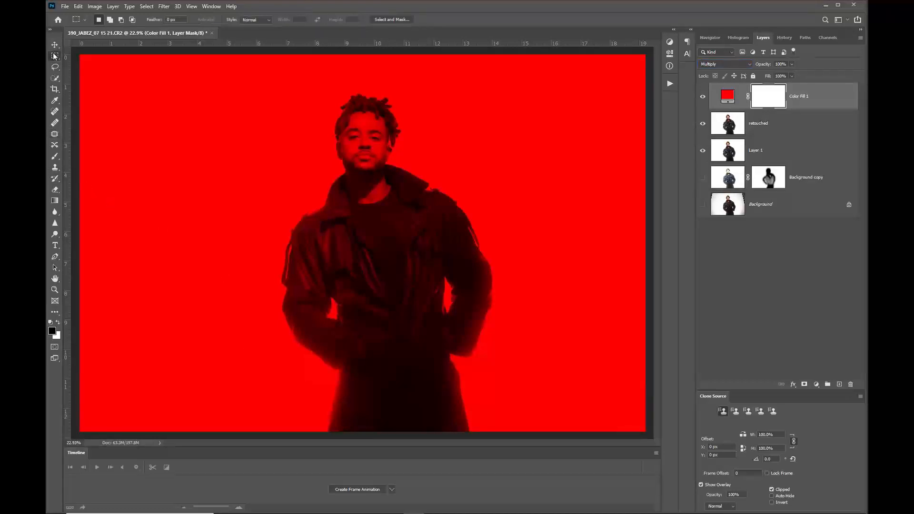
drag(346, 54, 387, 458)
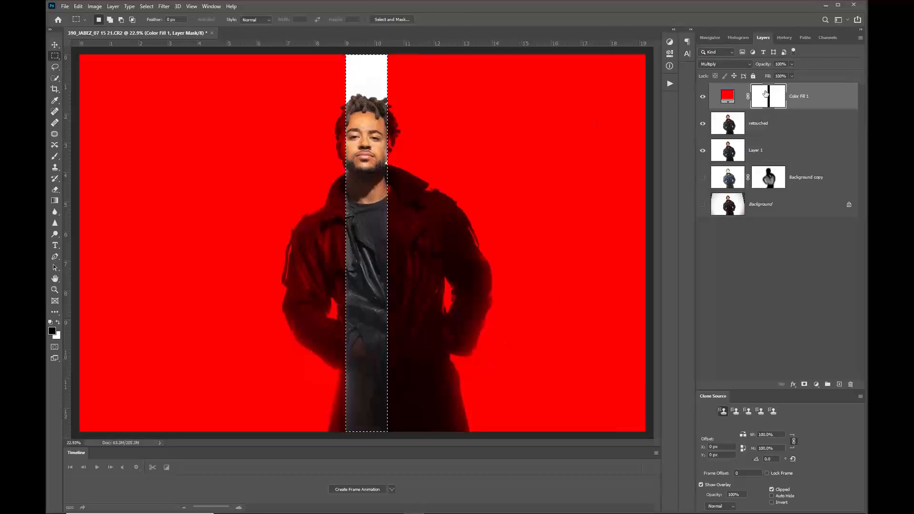
click(631, 108)
drag(78, 133, 641, 163)
key(alt+BackSpace)
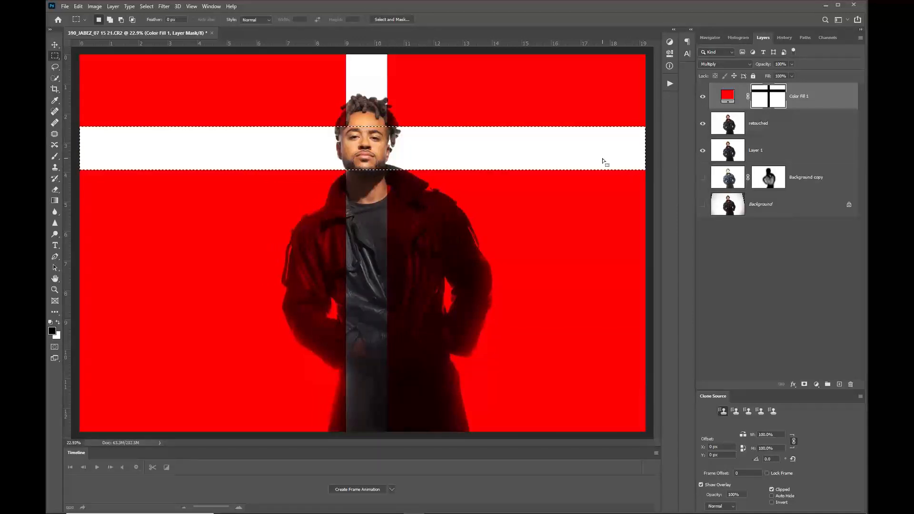
key(ctrl+d)
click(55, 44)
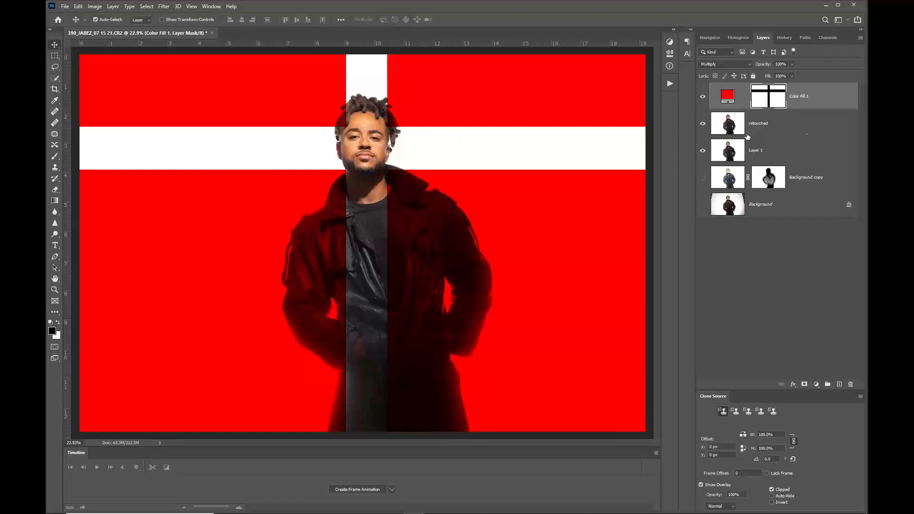
mouse_move(502, 98)
mouse_down()
mouse_move(453, 100)
mouse_move(495, 93)
mouse_move(488, 81)
mouse_move(491, 137)
mouse_move(526, 120)
mouse_move(490, 102)
mouse_move(501, 99)
mouse_up()
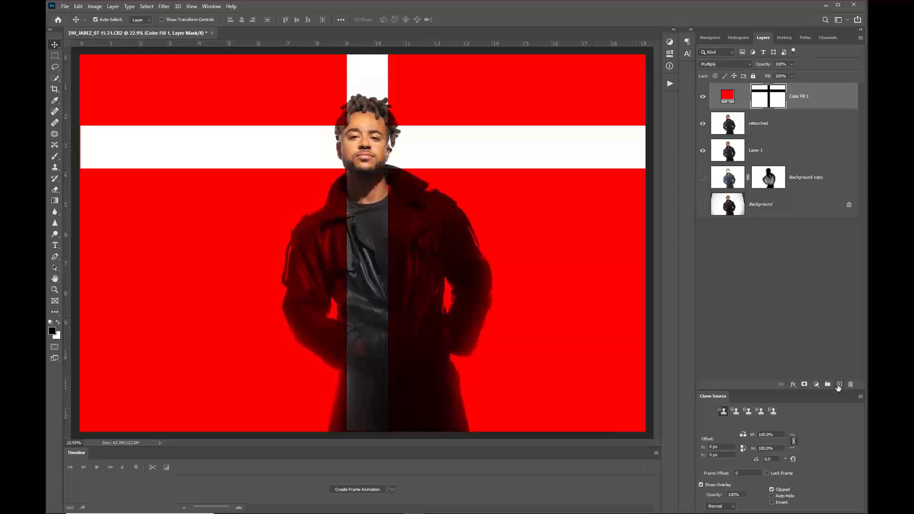
Add a new layer above the red fill and put the text 100 in a text box spanning most of the image.
click(838, 386)
key(x)
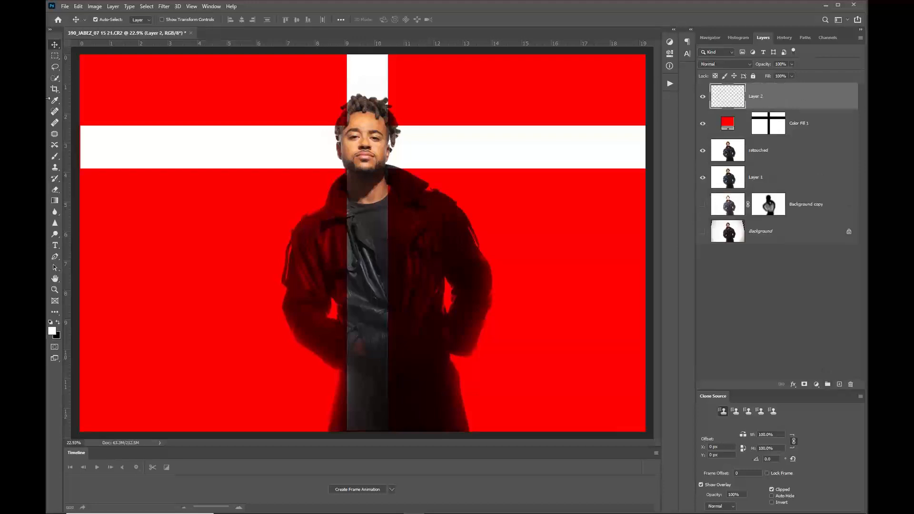
click(58, 248)
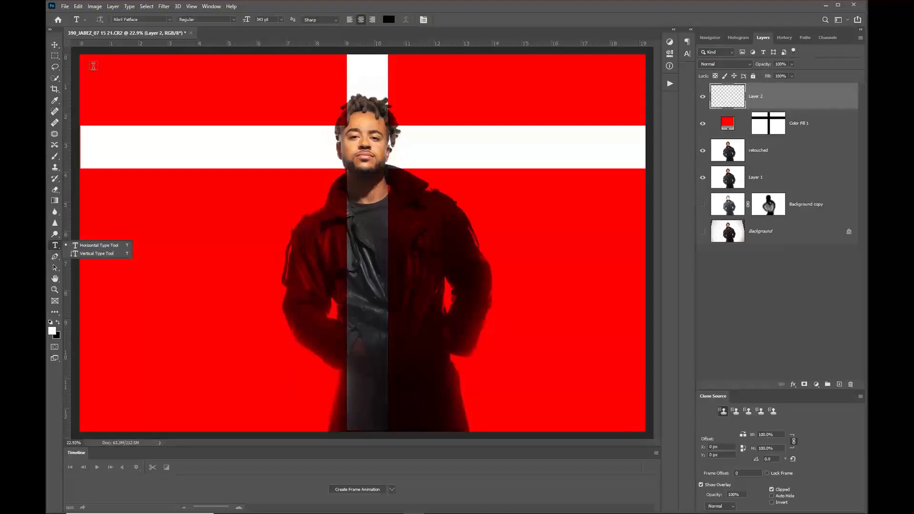
drag(90, 71, 631, 420)
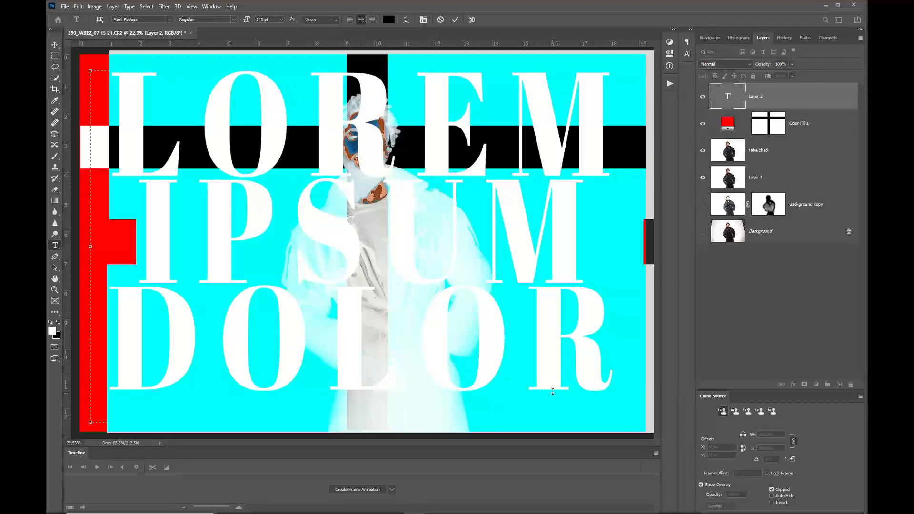
text(100)
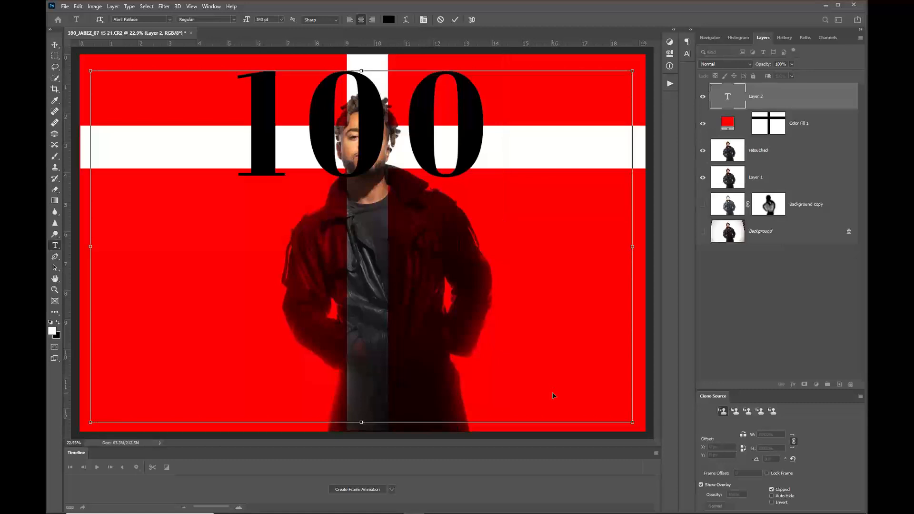
Enlarge the 100 text to 732 pt and move it down over the torso, below the man's face.
key(ctrl+a)
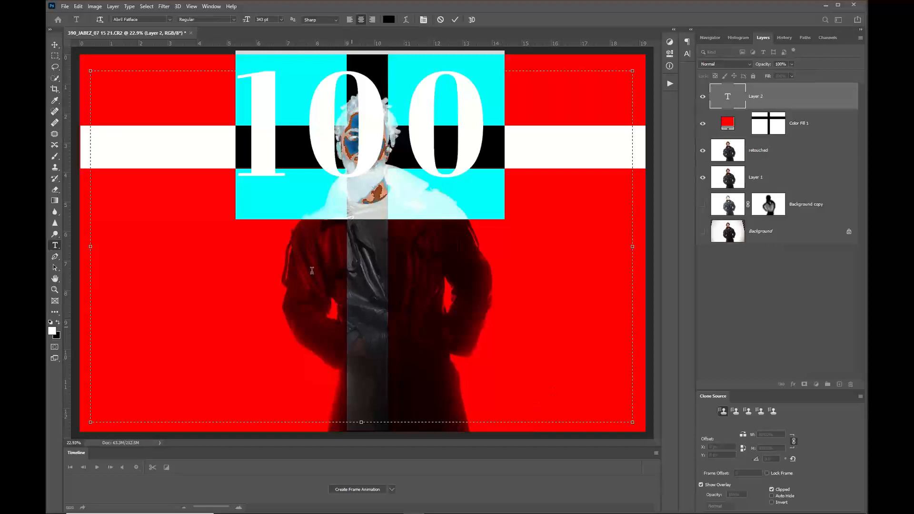
drag(246, 20, 414, 17)
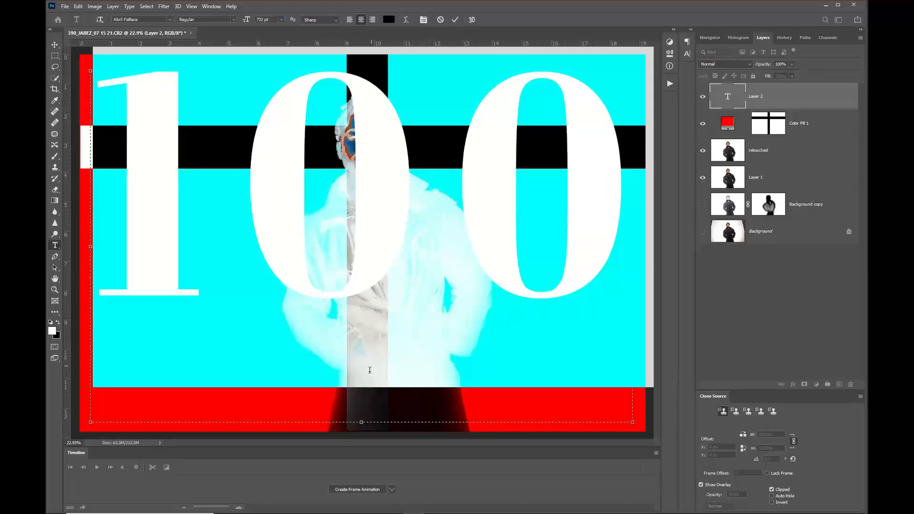
click(54, 44)
drag(366, 126, 382, 232)
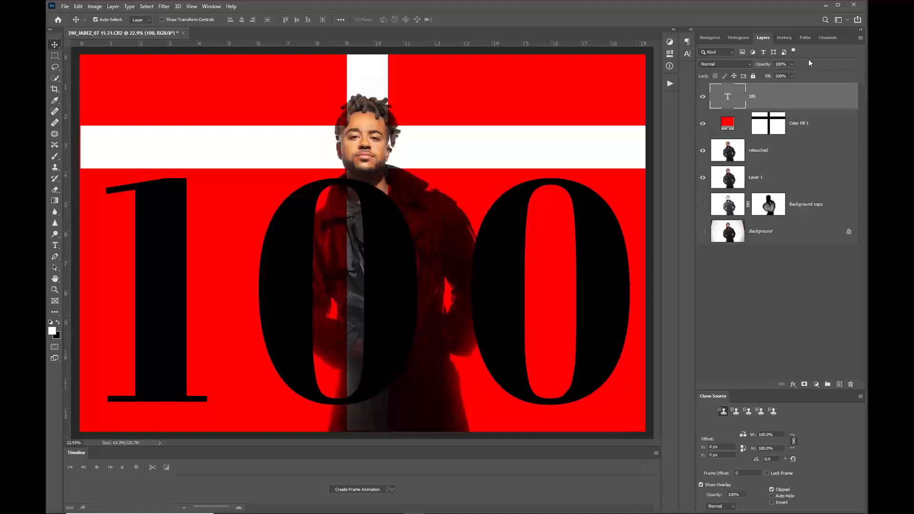
Change the 100 text's colour to white, ffffff, and shift it slightly to the right.
double_click(730, 99)
click(389, 19)
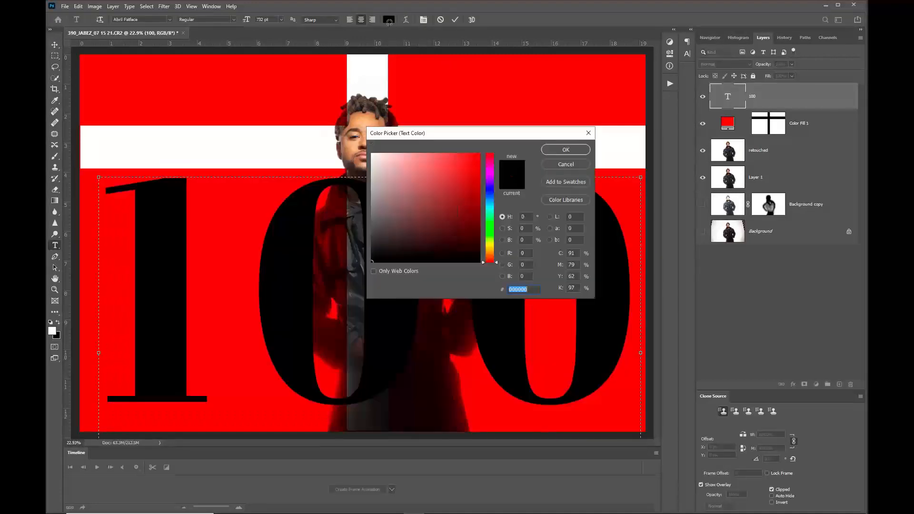
text(ffffff)
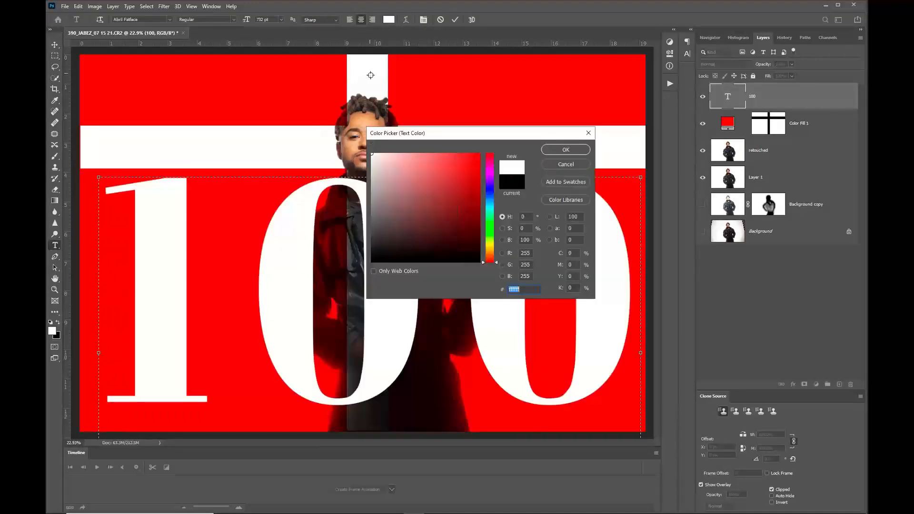
click(573, 148)
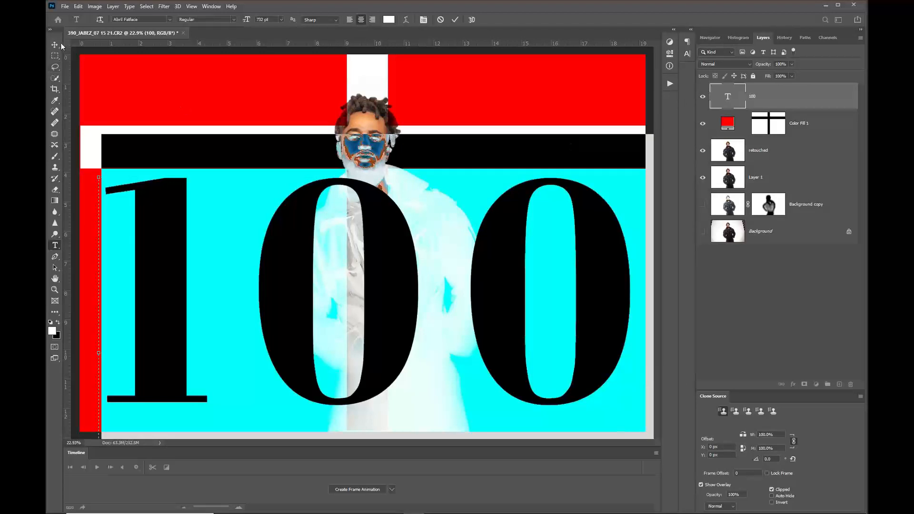
key(ctrl+Return)
key(v)
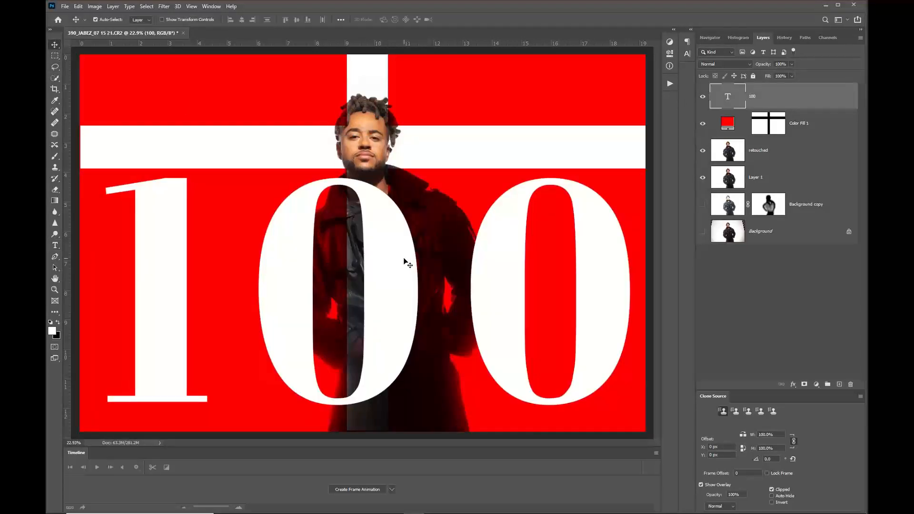
mouse_move(402, 261)
mouse_down()
mouse_move(395, 134)
mouse_move(438, 121)
mouse_move(440, 252)
mouse_move(419, 162)
mouse_move(429, 162)
mouse_move(420, 296)
mouse_move(365, 267)
mouse_move(399, 142)
mouse_move(424, 203)
mouse_move(420, 257)
mouse_move(435, 265)
mouse_move(413, 252)
mouse_move(395, 257)
mouse_move(408, 259)
mouse_up()
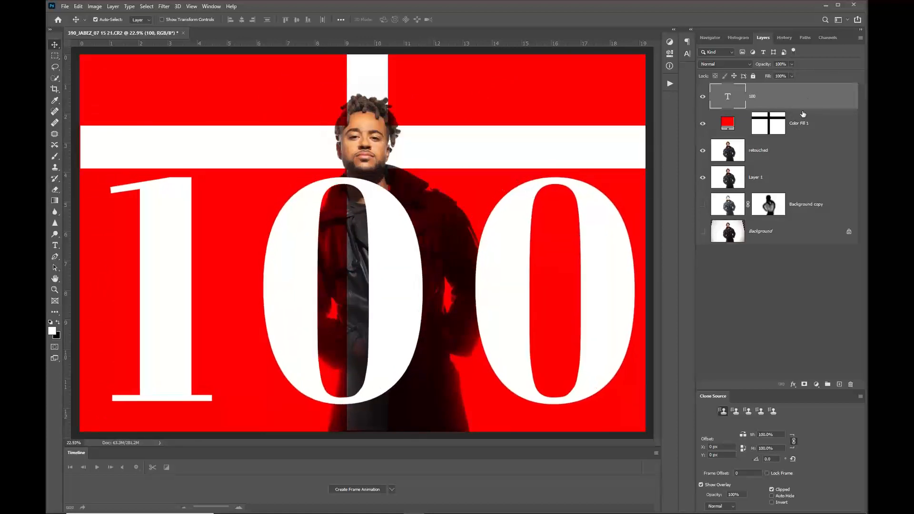
Try the 100 text layer beneath the red fill and beneath the retouched layer, then return it above the fill and recentre it.
drag(813, 99, 816, 140)
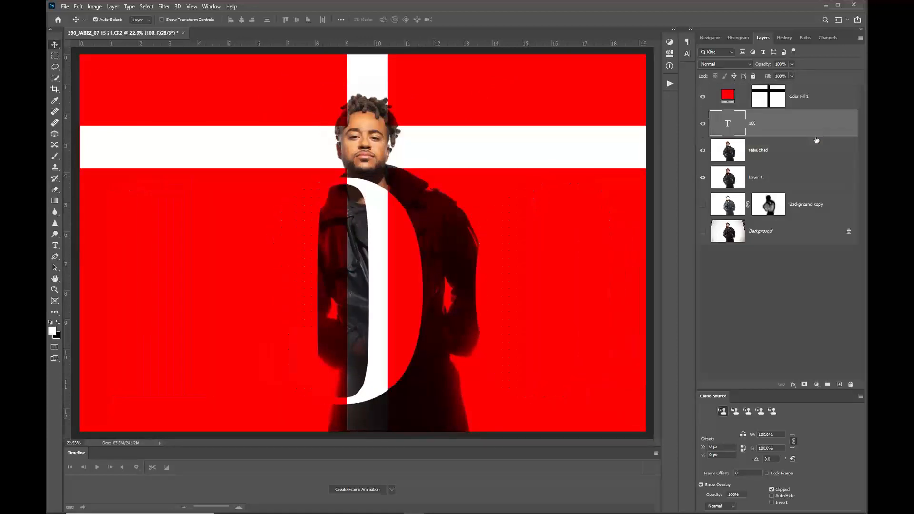
drag(380, 287, 445, 282)
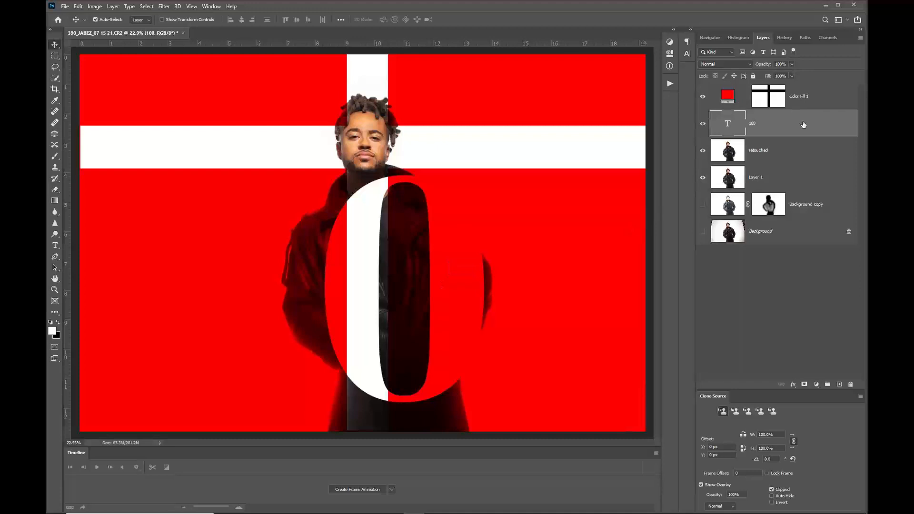
drag(803, 124, 807, 157)
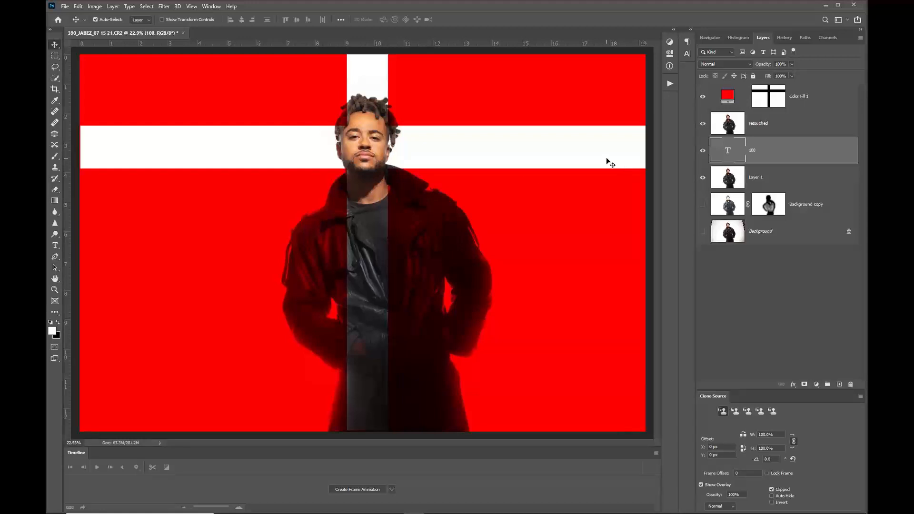
drag(791, 153, 795, 90)
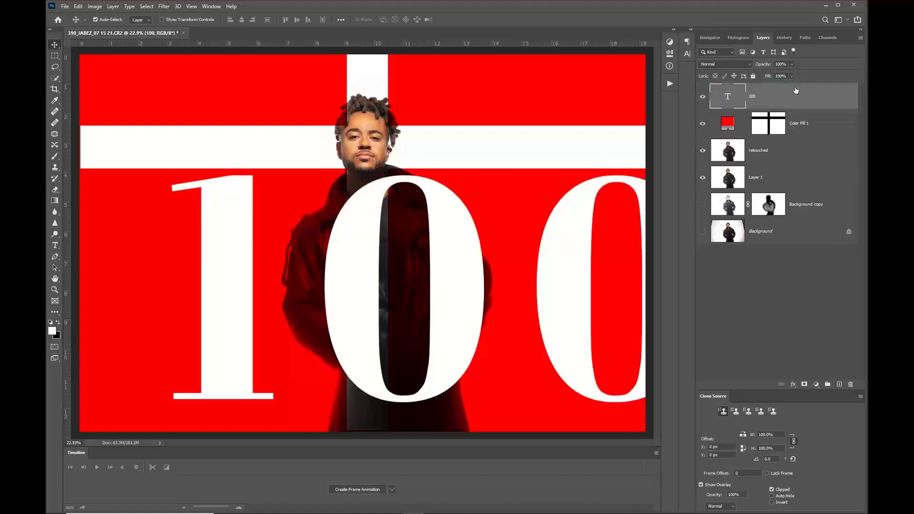
drag(540, 257, 497, 256)
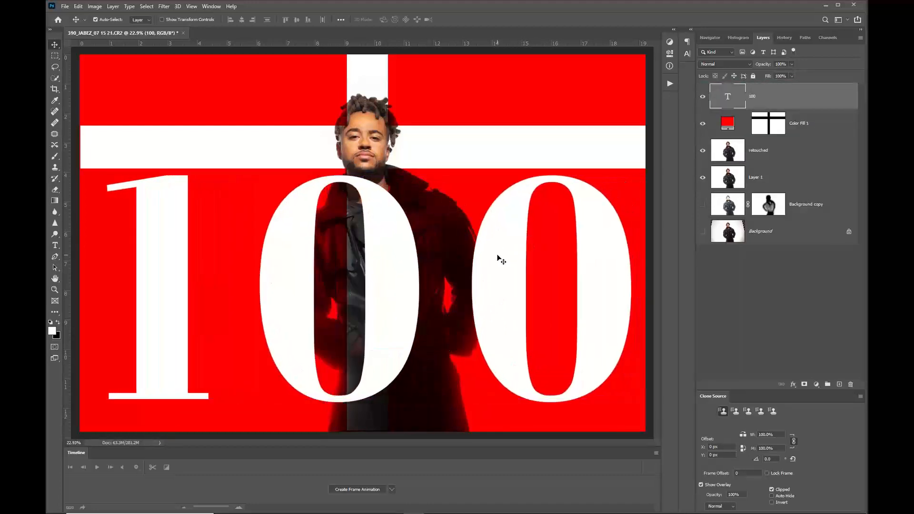
ctrl+click(729, 99)
ctrl+click(729, 99)
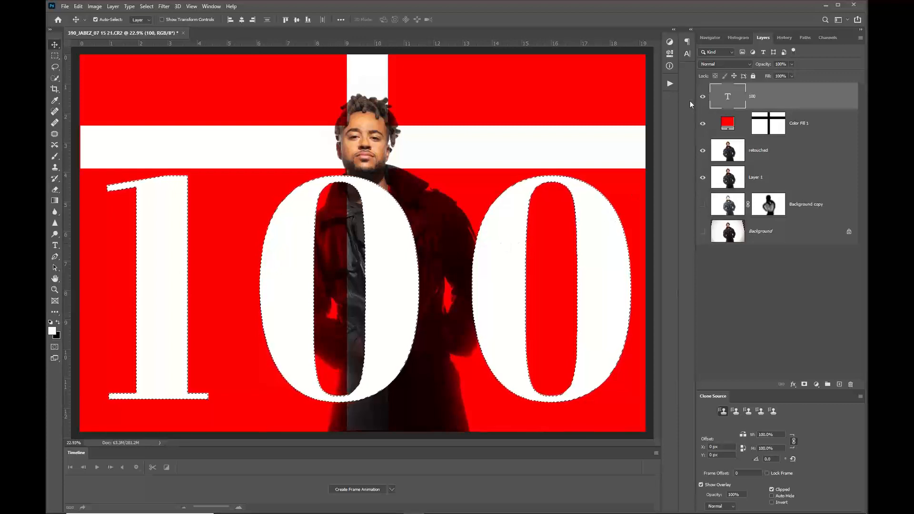
key(ctrl+d)
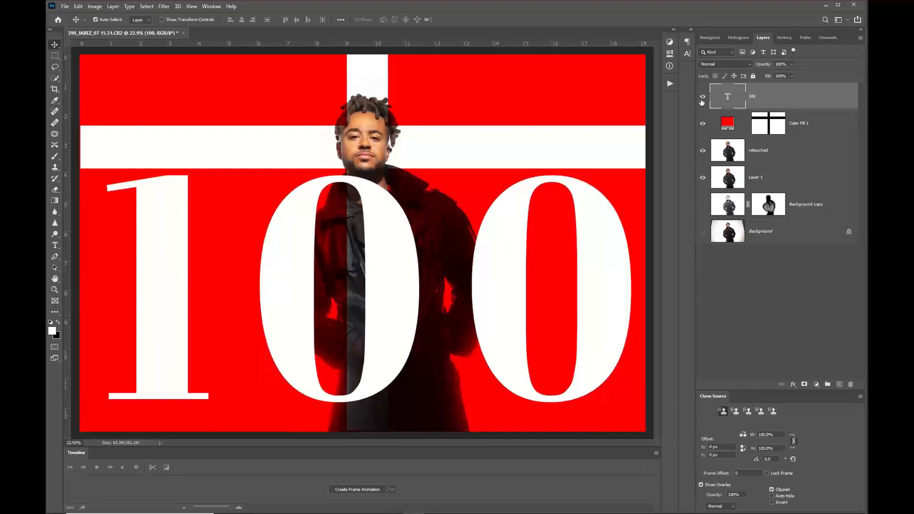
Nudge the 100 text slightly upward on the image and hide its layer.
drag(601, 241, 544, 279)
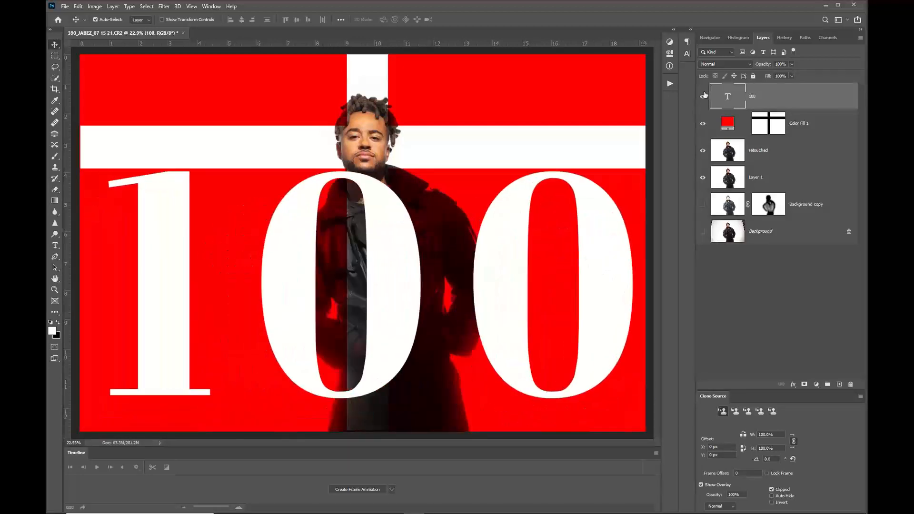
click(703, 97)
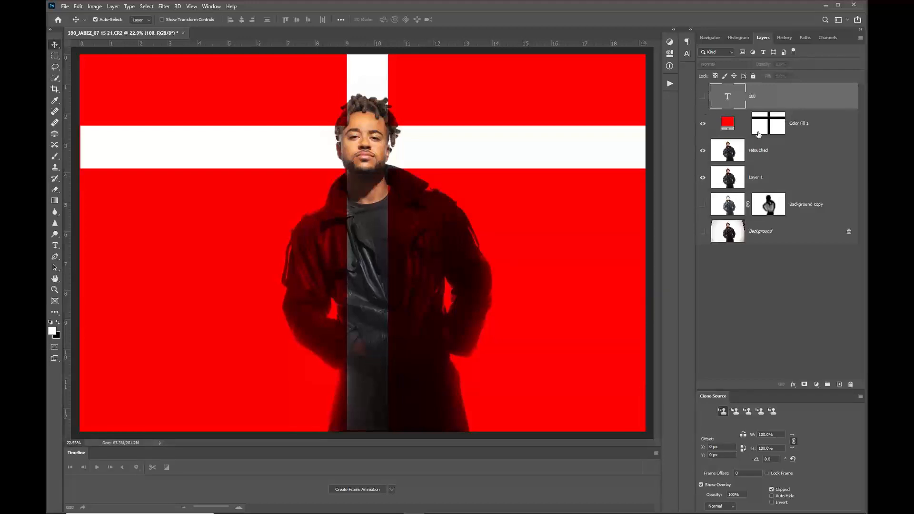
Change the masked red fill layer's colour to near-black, 040404, and set its blend mode to Multiply.
click(727, 125)
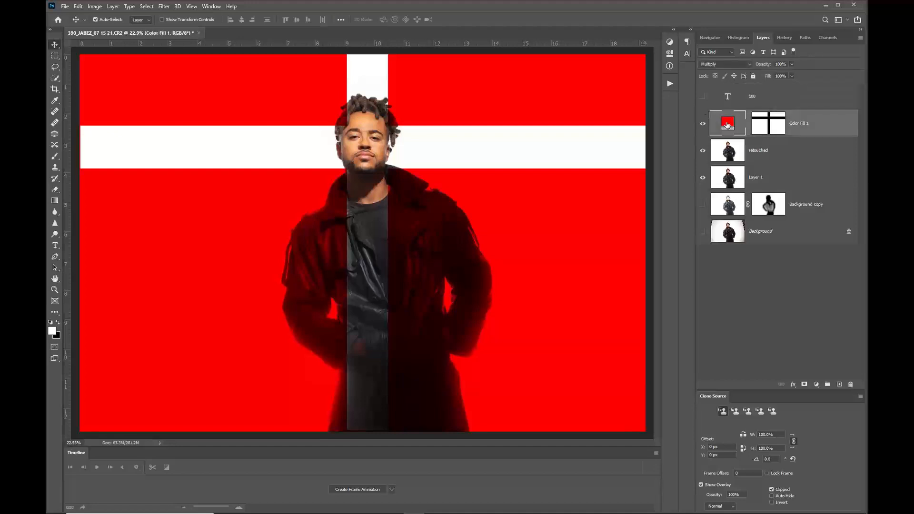
double_click(726, 125)
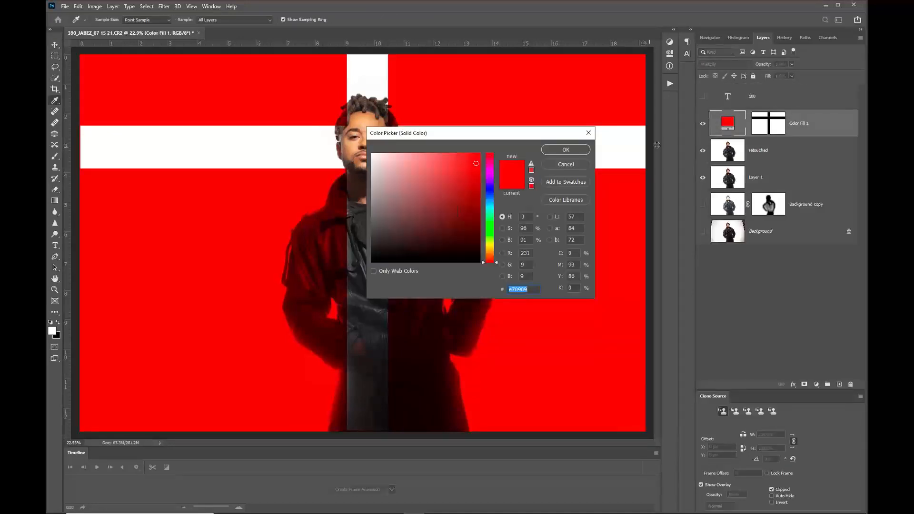
drag(392, 261, 373, 260)
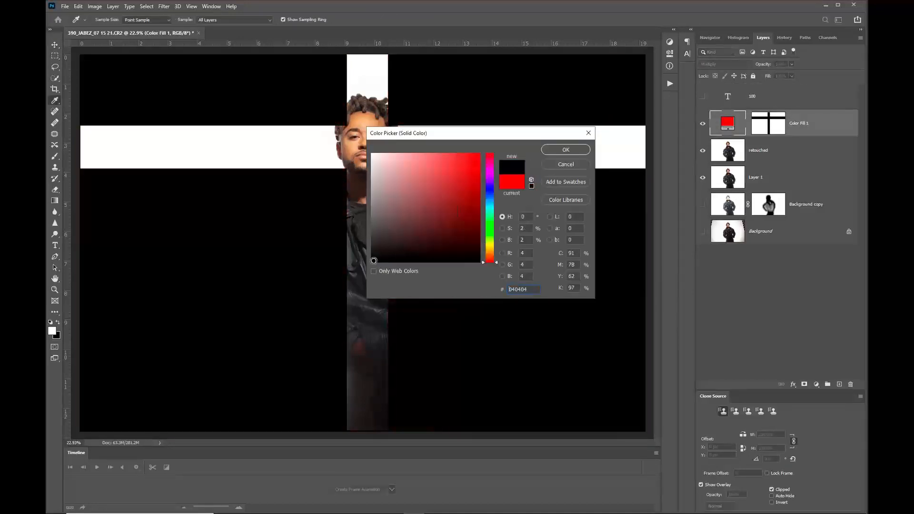
click(576, 150)
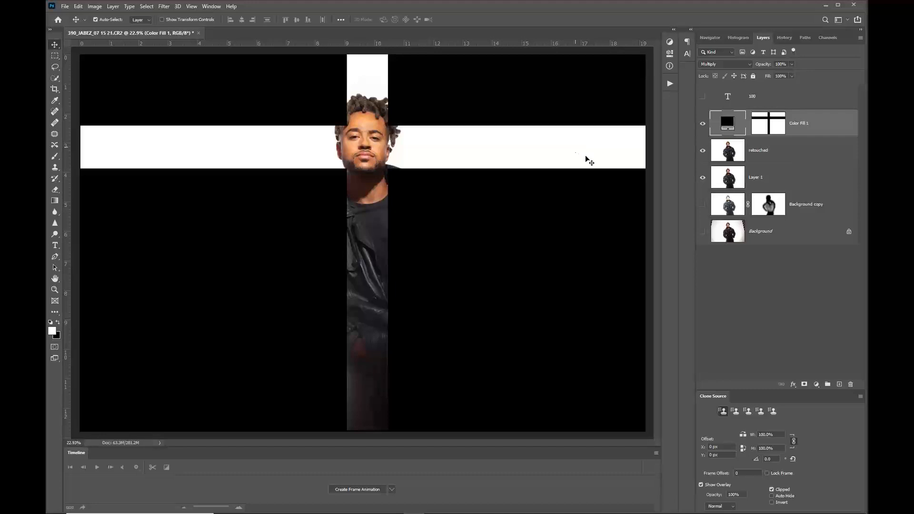
click(720, 64)
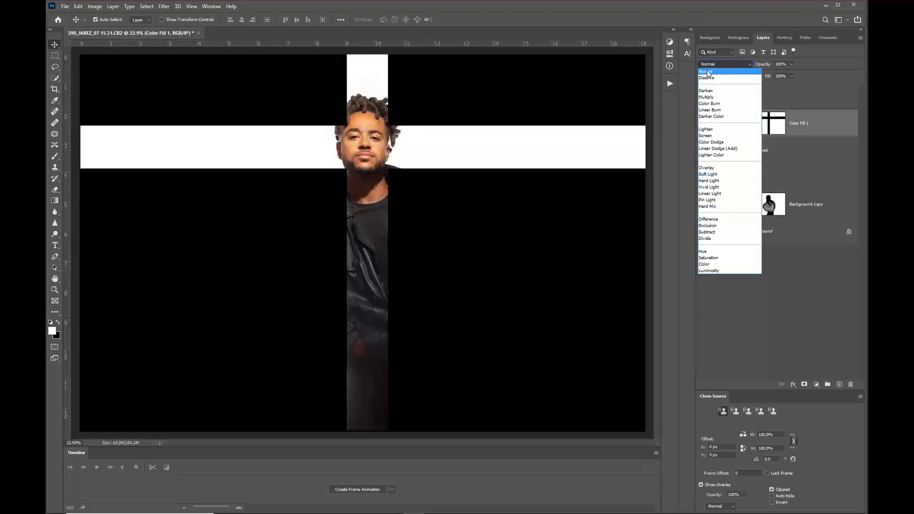
click(712, 97)
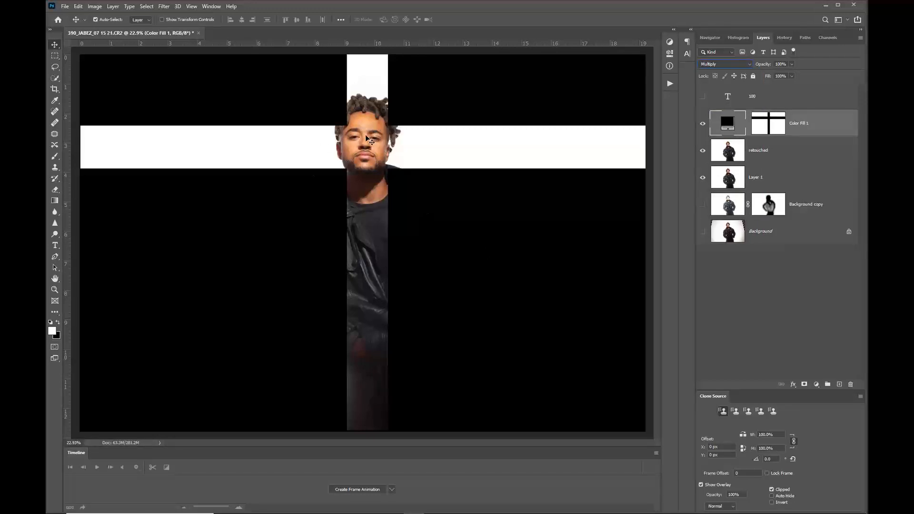
Select the man on the retouched layer with Select Subject.
click(739, 153)
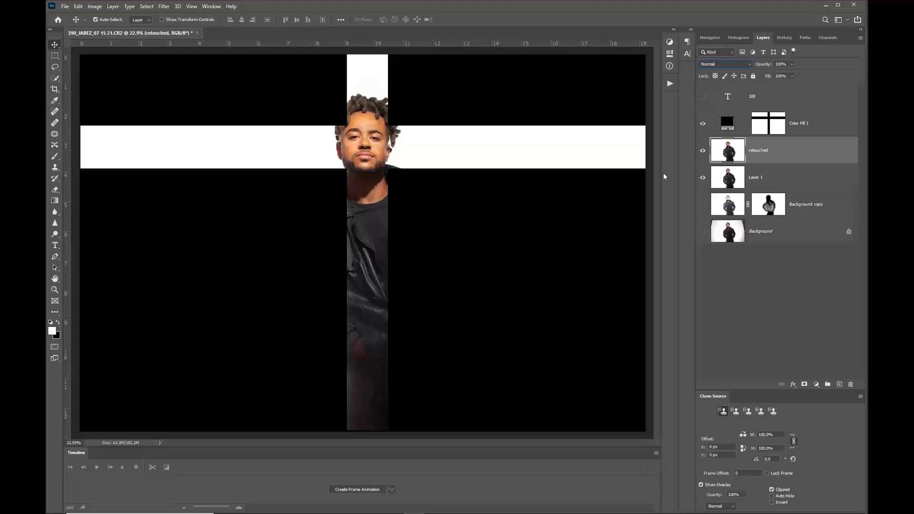
click(703, 151)
click(55, 78)
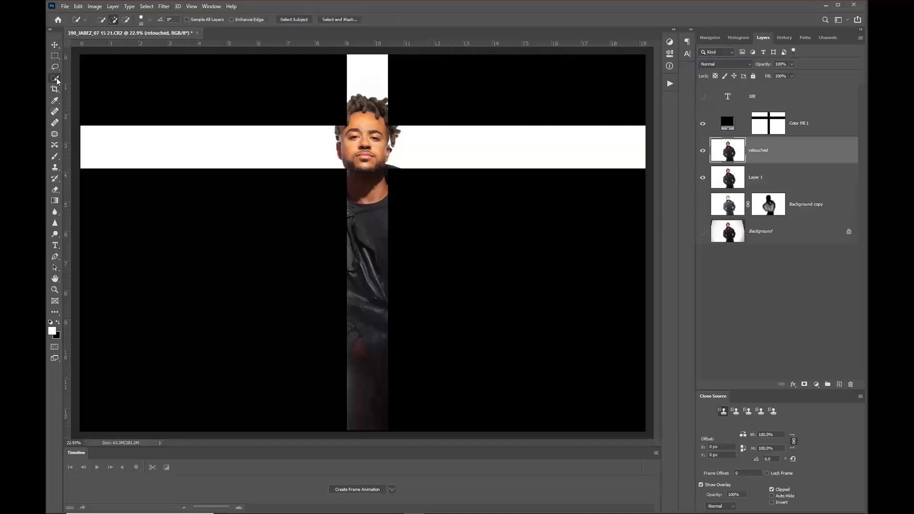
click(301, 22)
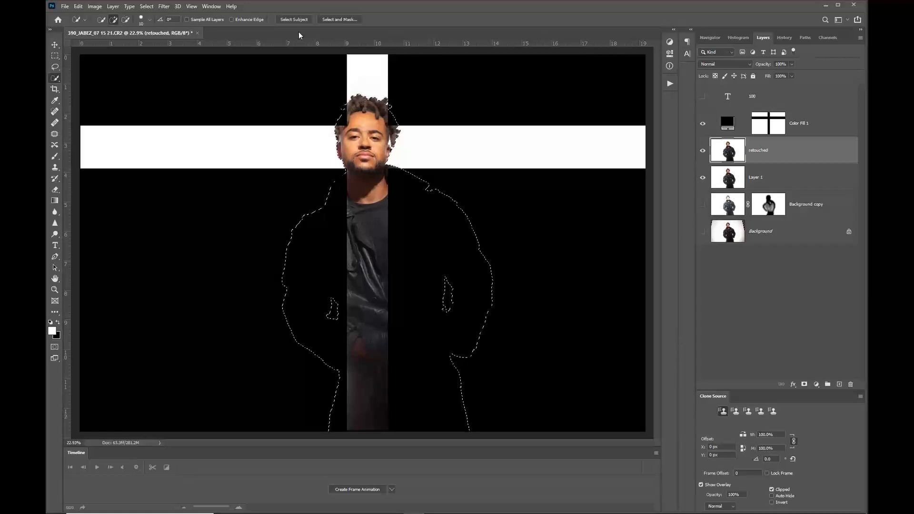
Copy the selected man to a new layer and place it above the near-black colour fill, keeping Normal blending.
key(ctrl+j)
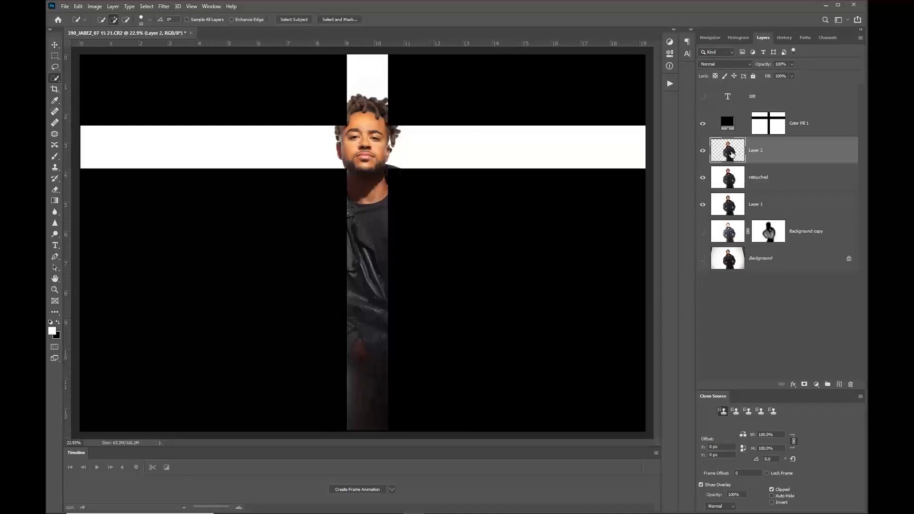
drag(730, 155, 729, 118)
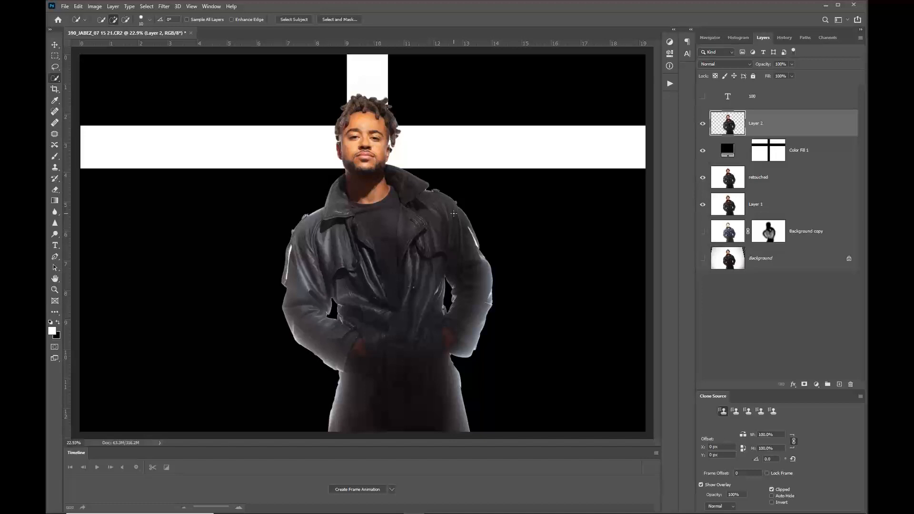
click(737, 64)
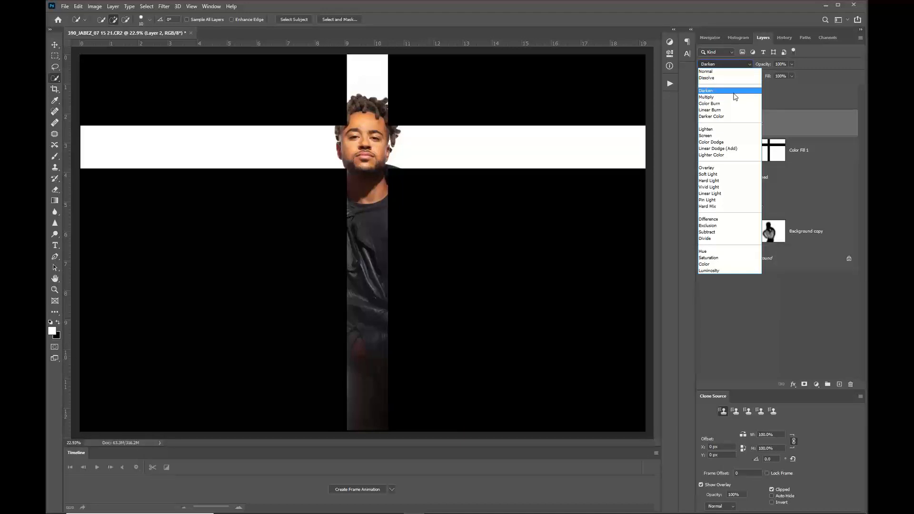
click(803, 95)
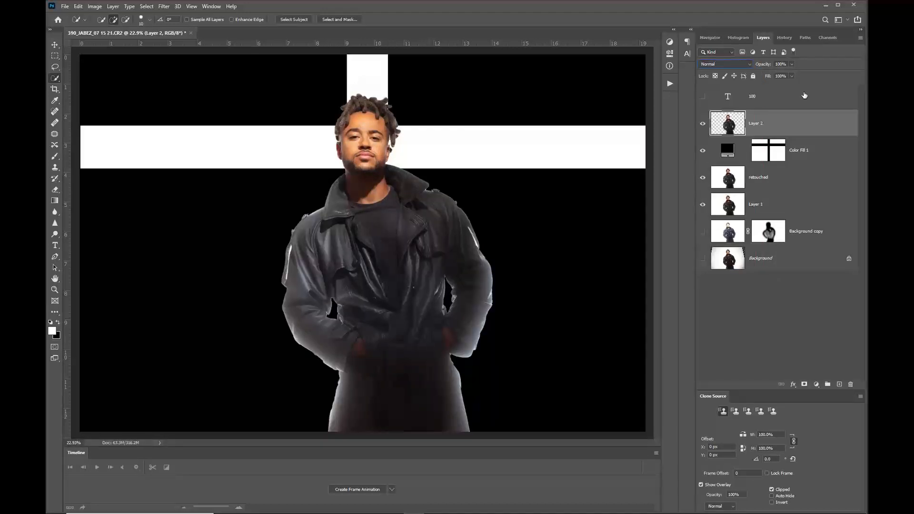
Change the masked colour fill layer's colour to red, f01616.
key(shift+alt+m)
double_click(726, 152)
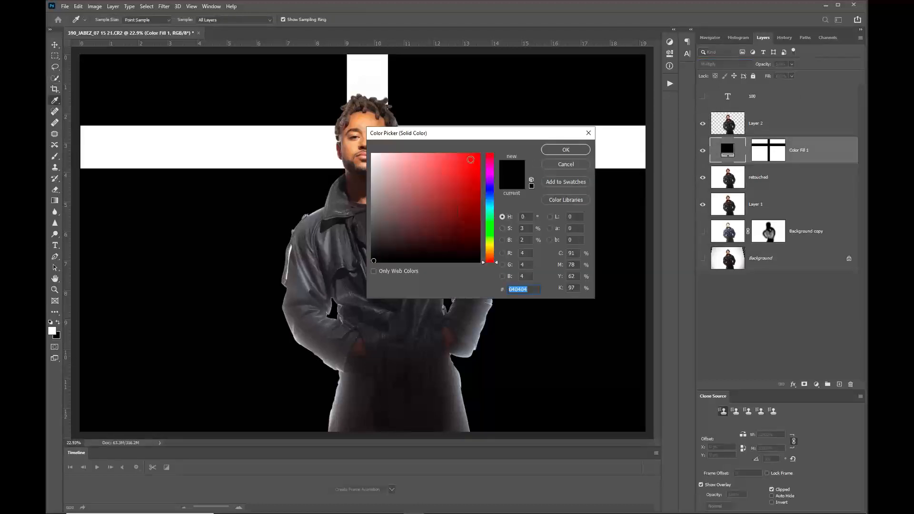
text(f01616)
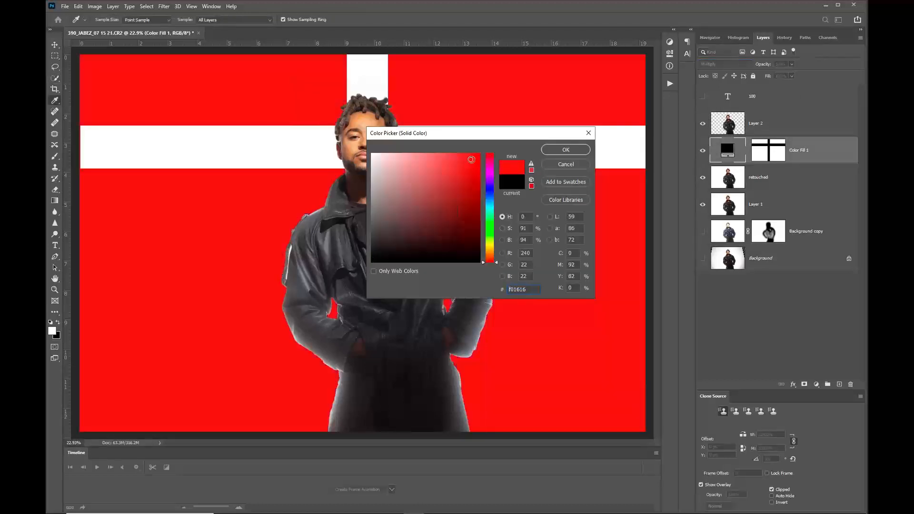
click(566, 150)
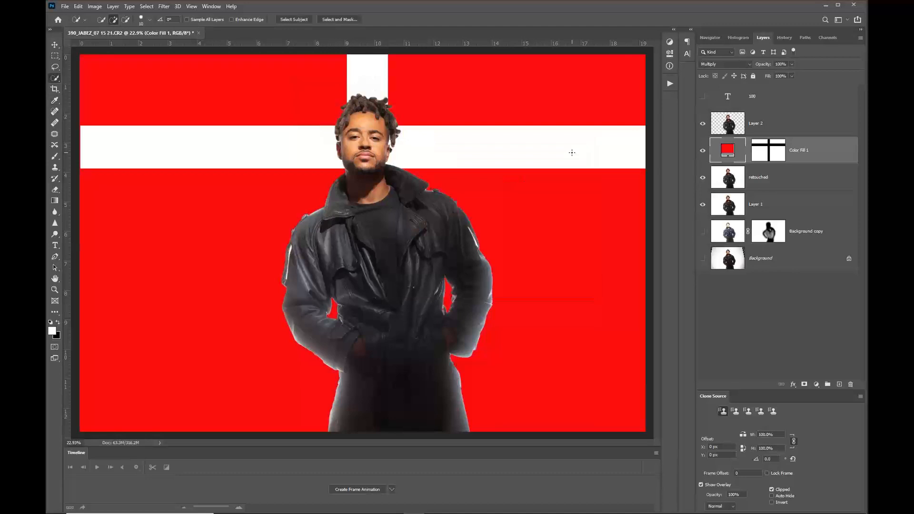
Show the 100 text layer and hide both the cut-out man layer and the red colour fill layer.
click(703, 123)
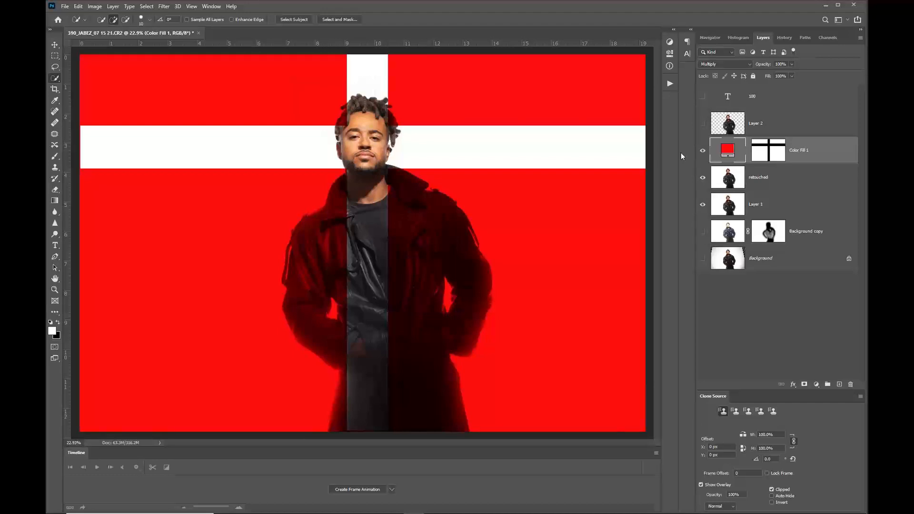
click(702, 98)
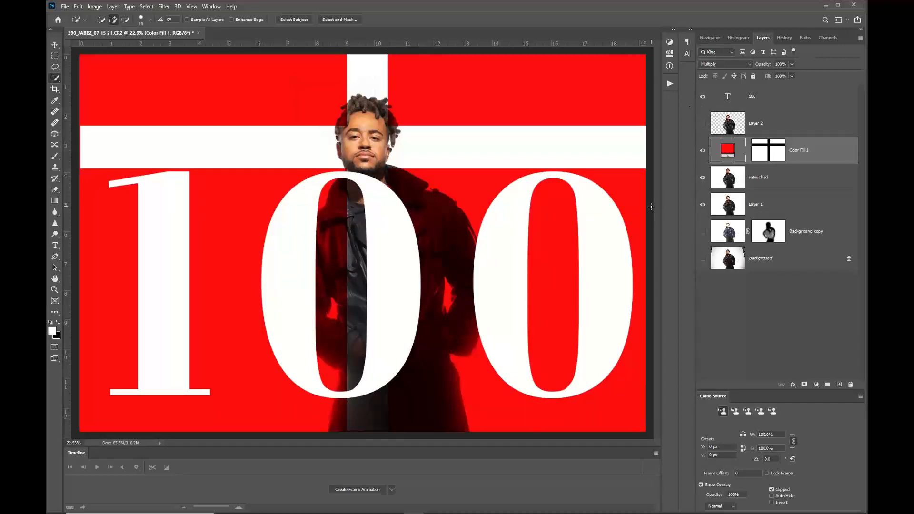
click(702, 151)
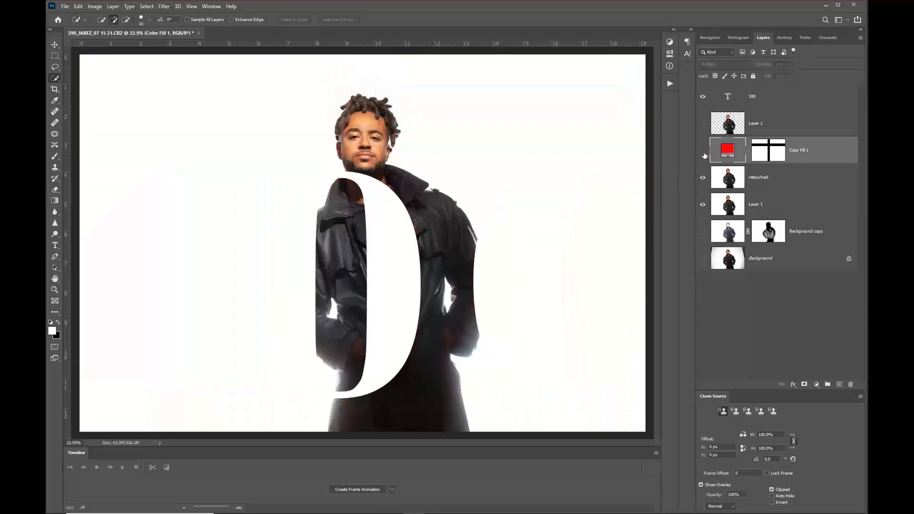
Load the 100 text's outline as a selection, mask the text layer with it, and try filling the mask with black.
click(729, 98)
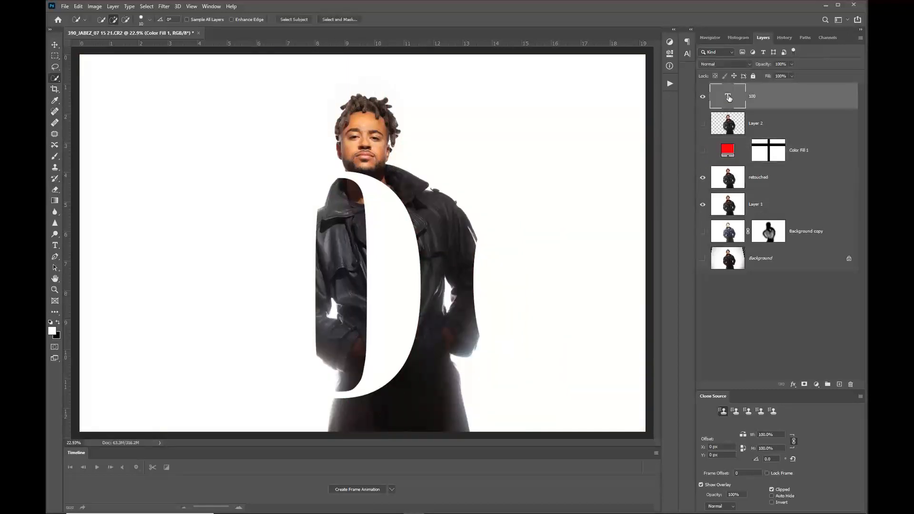
ctrl+click(727, 98)
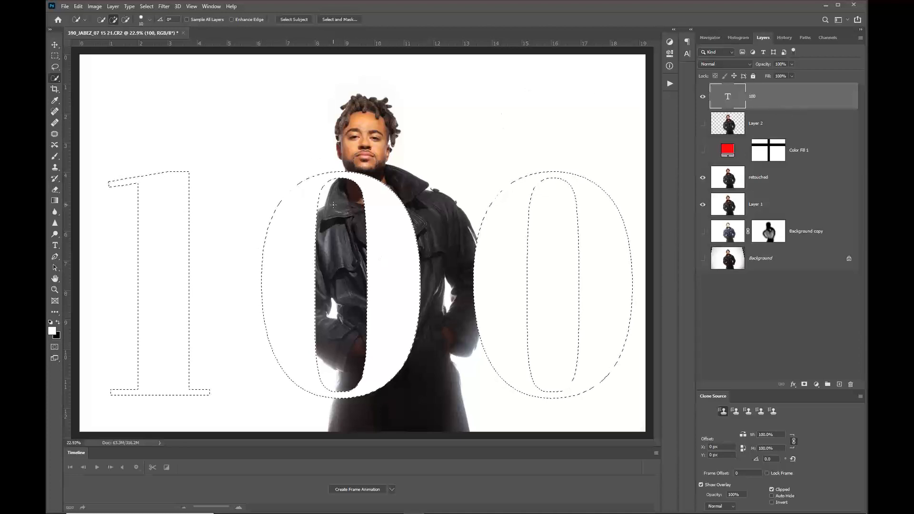
click(804, 384)
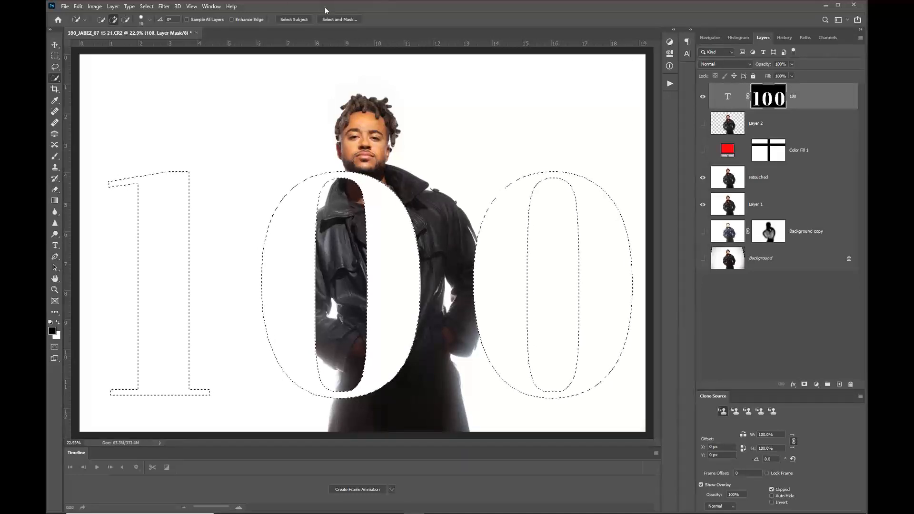
key(alt+BackSpace)
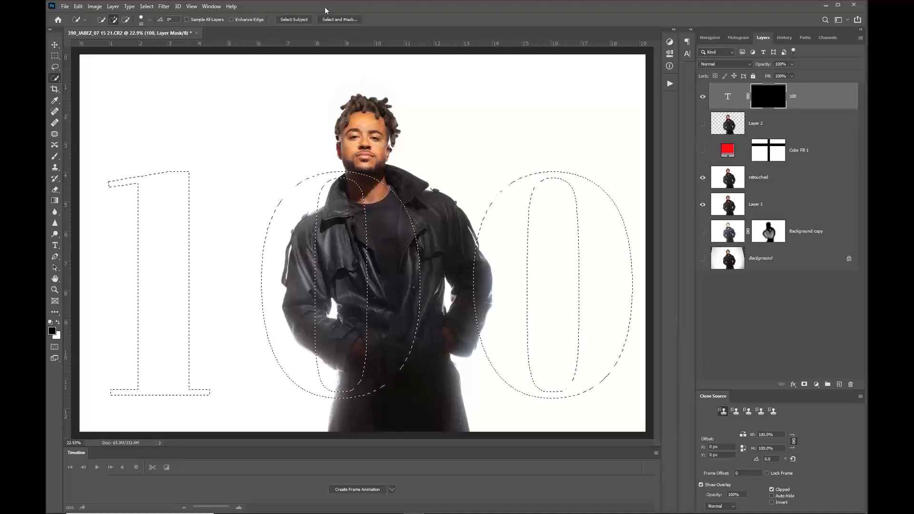
key(ctrl+z)
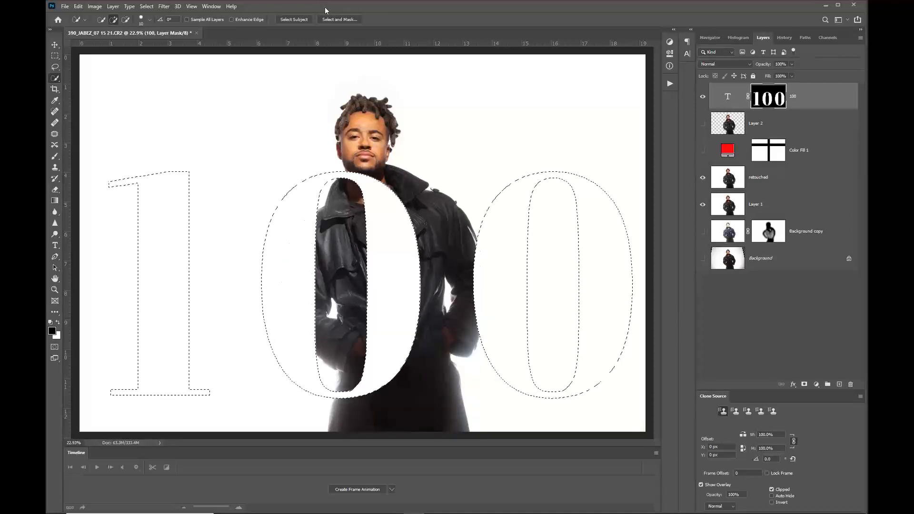
key(ctrl+shift+z)
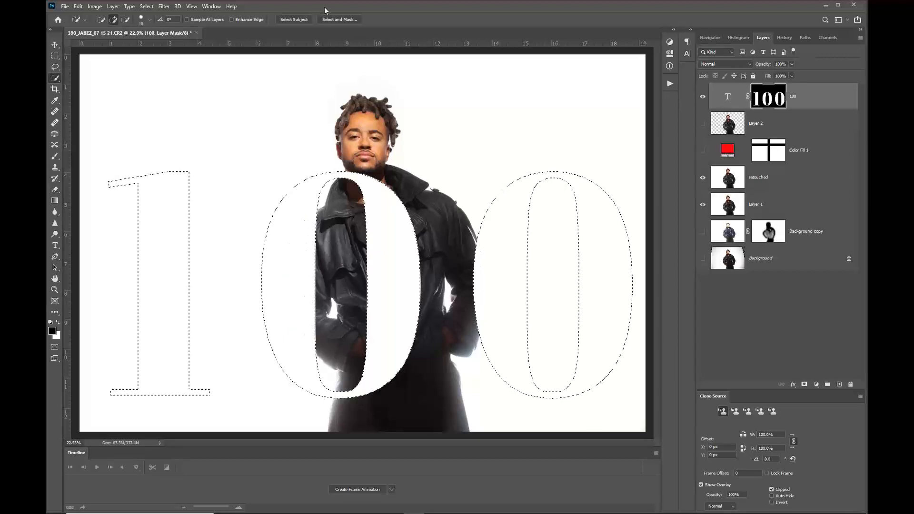
Set the foreground colour to bright red and clear the 100-shaped selection.
click(727, 98)
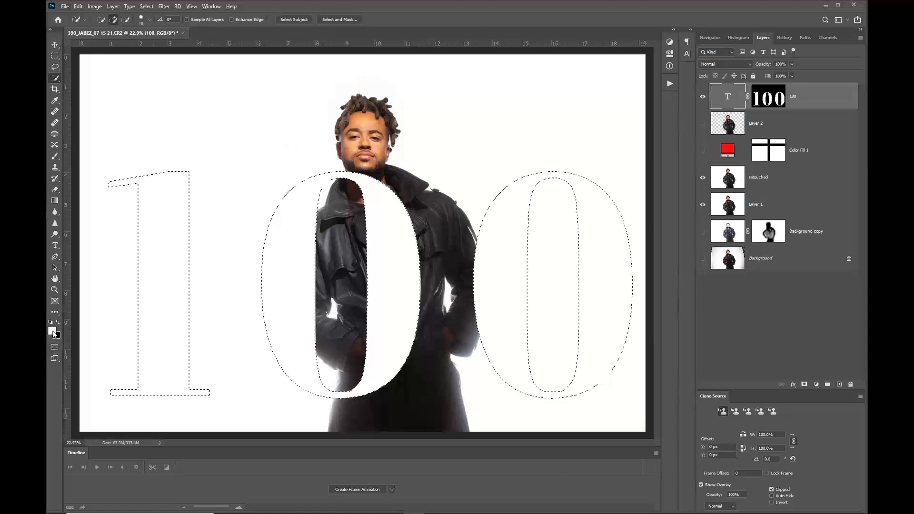
click(52, 331)
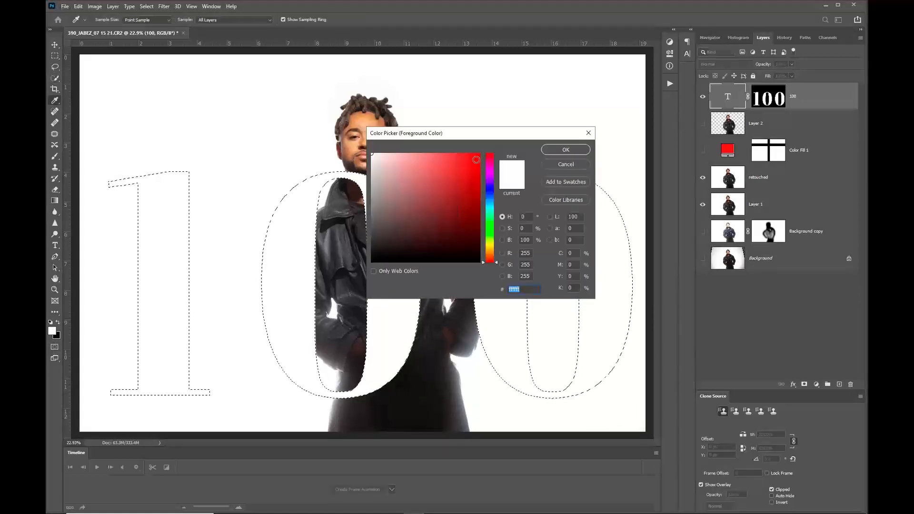
click(476, 159)
click(566, 149)
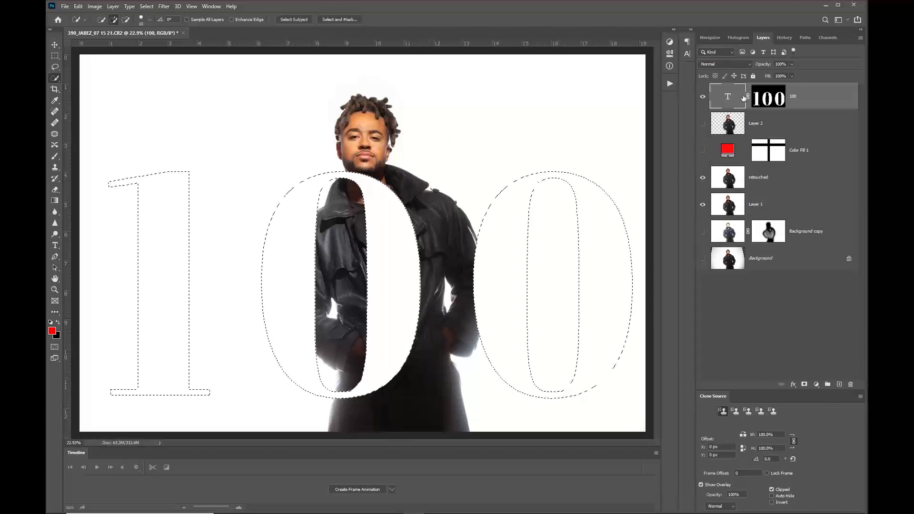
key(ctrl+d)
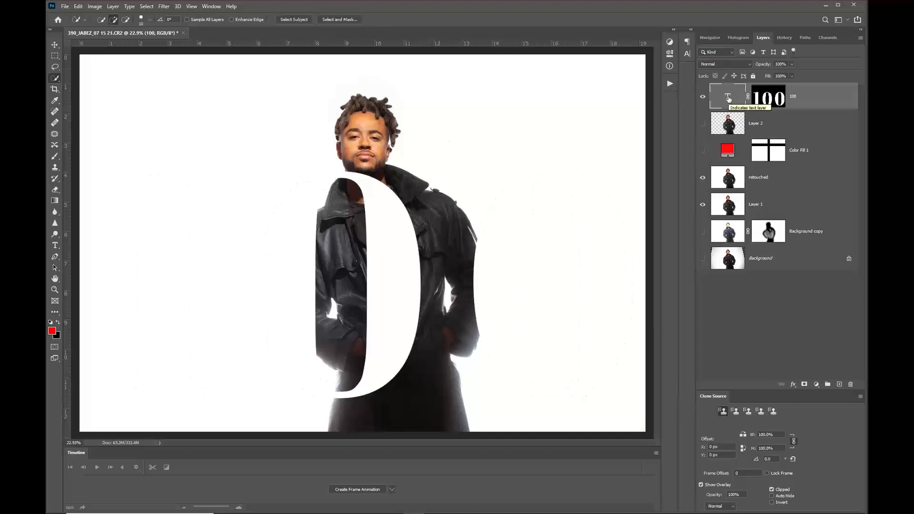
Change the colour of the 100 text from its type settings to bright red and commit the edit.
double_click(728, 98)
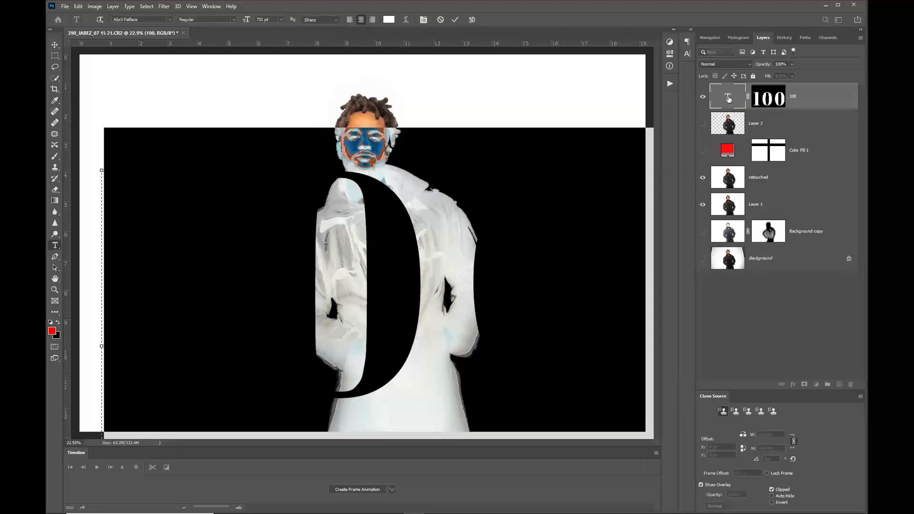
click(389, 20)
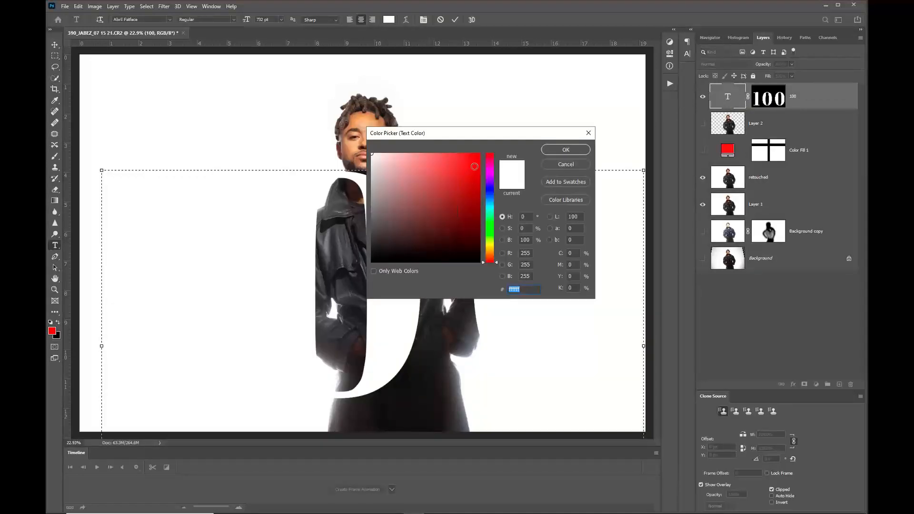
click(474, 162)
click(555, 149)
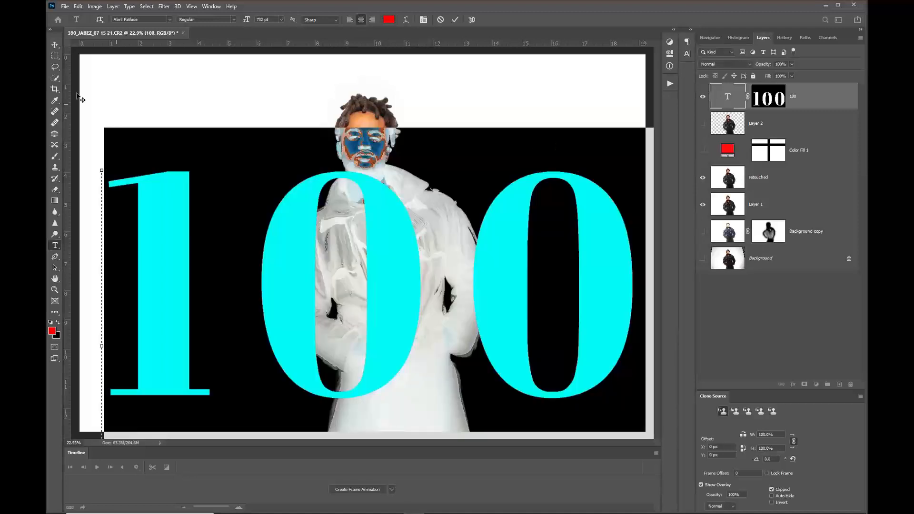
click(54, 44)
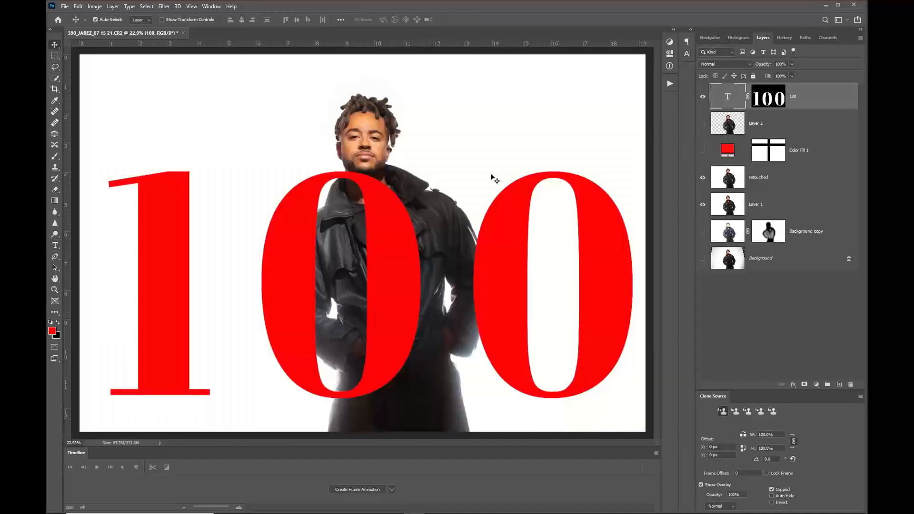
Place the 100 text layer directly beneath the cut-out man layer and make the cut-out visible.
drag(725, 97, 728, 131)
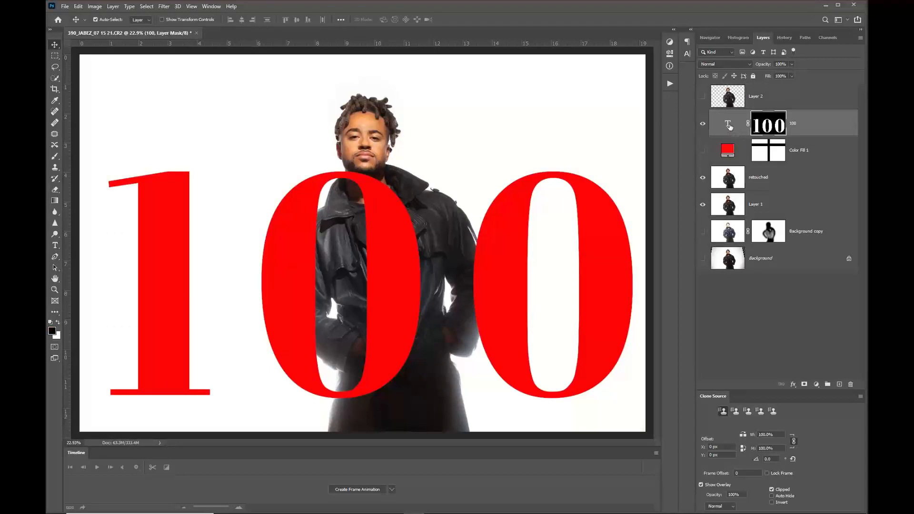
click(702, 99)
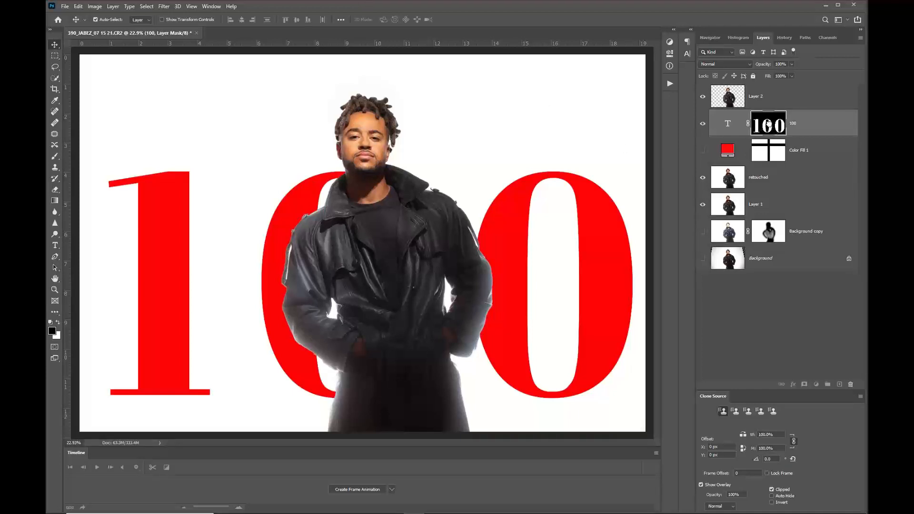
Delete the 100 text layer's mask and move the text up behind the man's head, near the image's upper edge.
drag(767, 127, 851, 384)
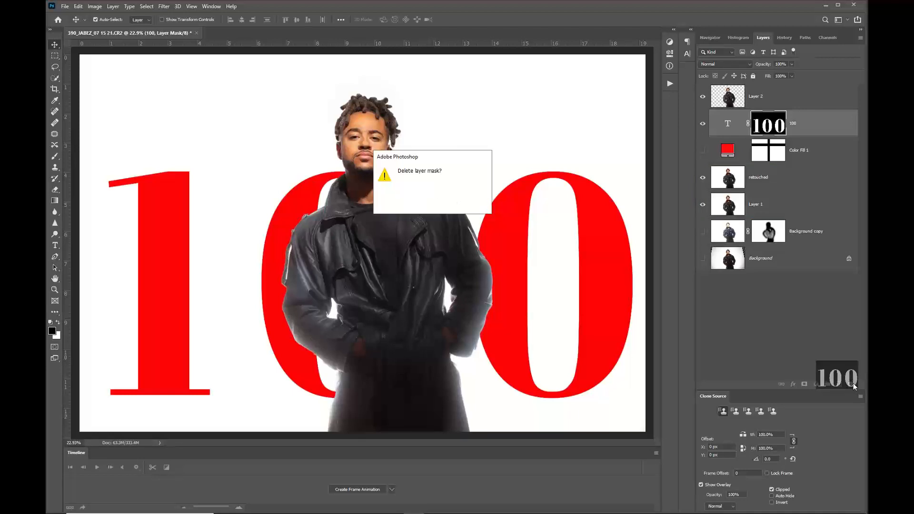
click(409, 192)
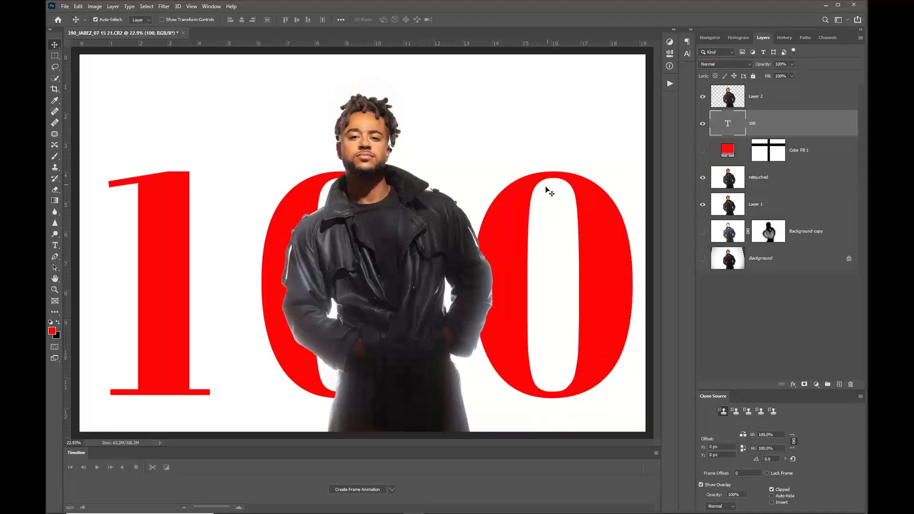
drag(518, 205, 496, 118)
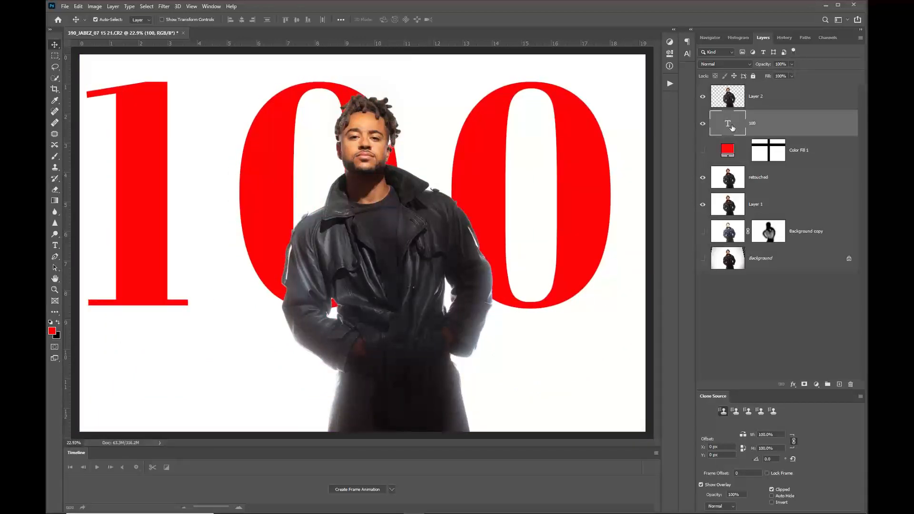
Compare the image with and without the text and the cut-out man, and move the 100 text down behind his shoulders, roughly centred.
click(702, 124)
click(702, 123)
click(708, 100)
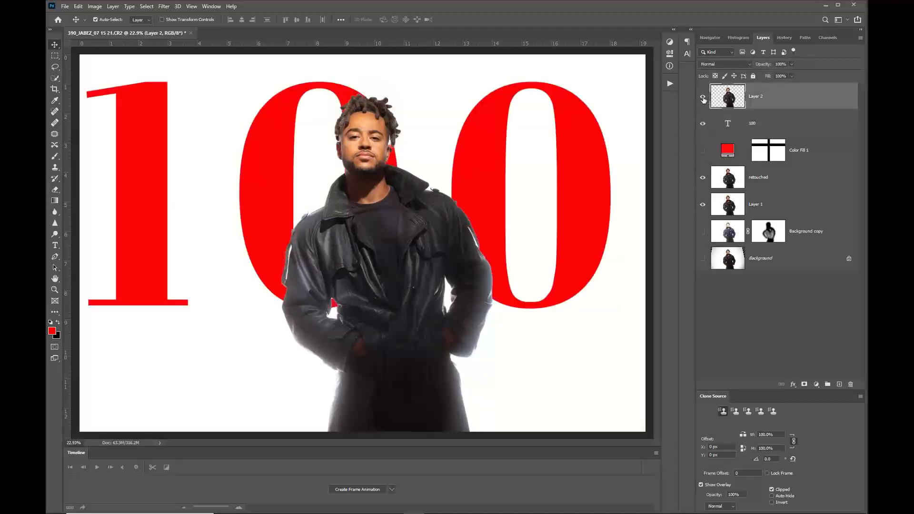
click(703, 98)
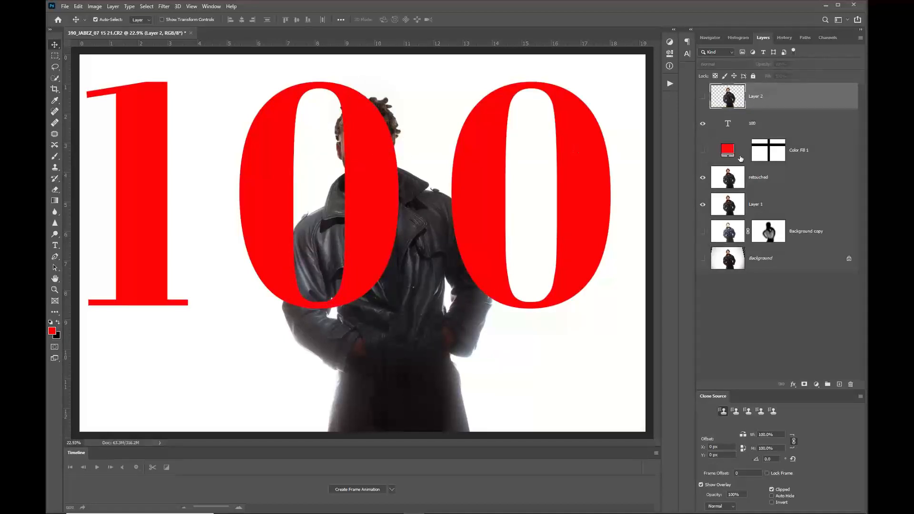
click(703, 98)
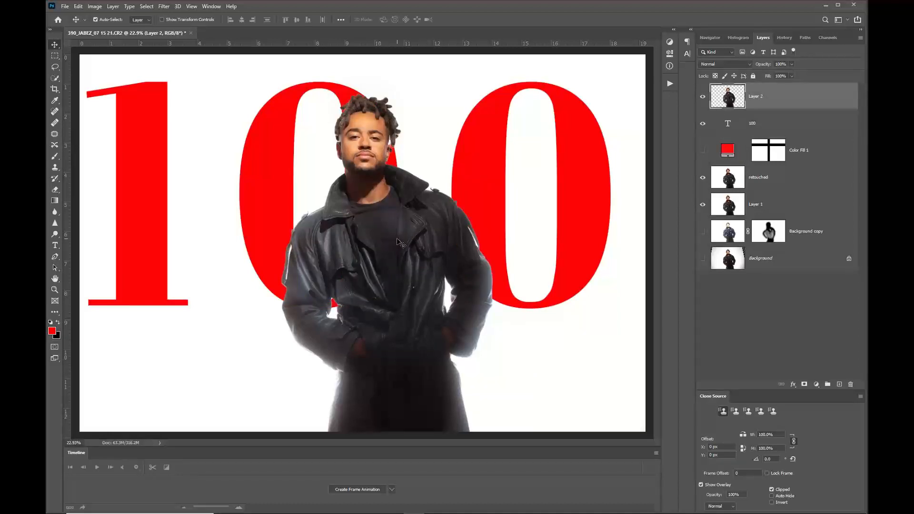
drag(485, 192, 515, 245)
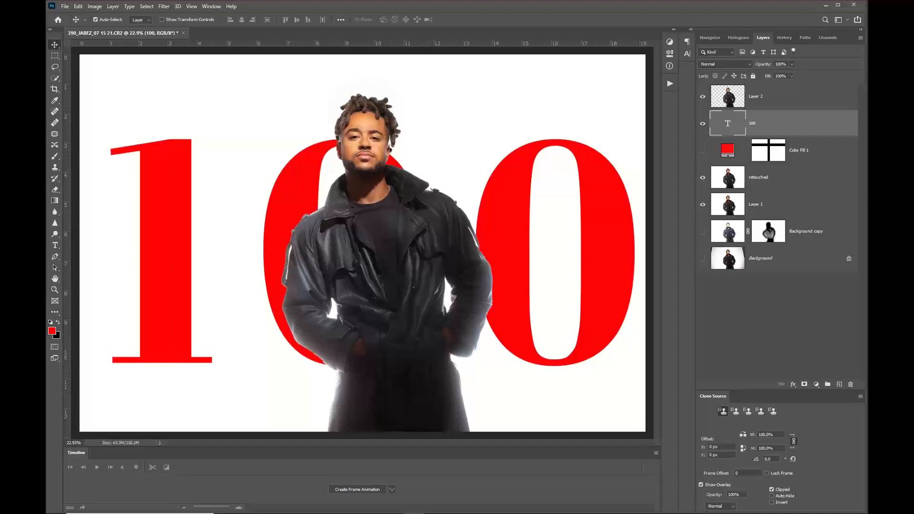
Switch to Adobe Bridge and select the backlit shirtless portrait, the CR2 raw file numbered 401.
key(alt+Tab)
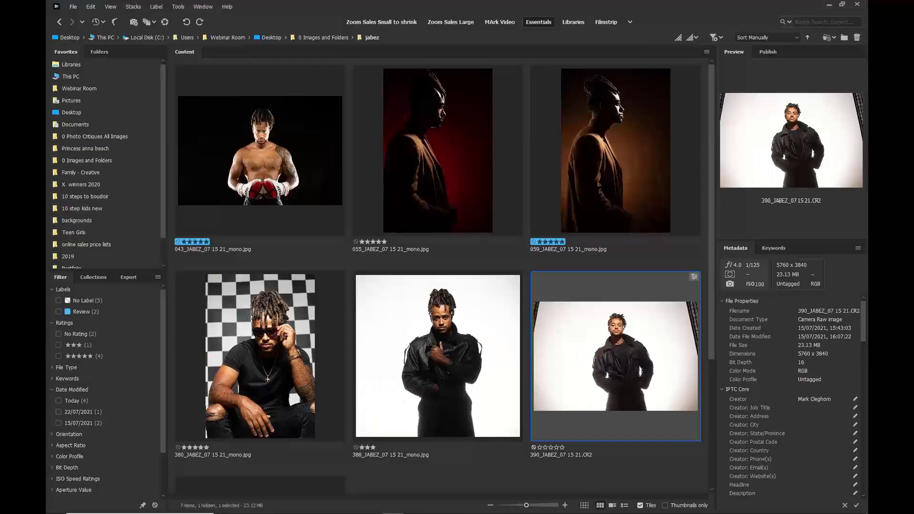
scroll(449, 331, down, 3)
click(296, 397)
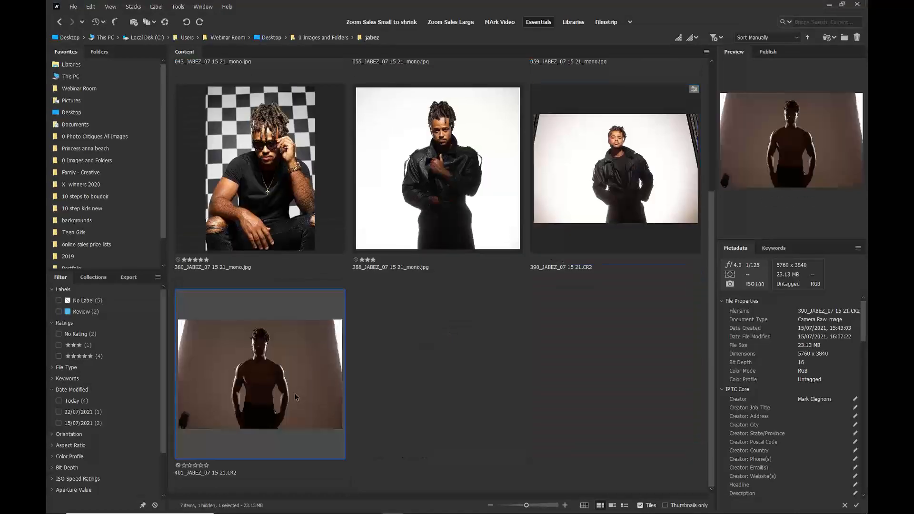
Open the raw portrait 401, set Saturation -100, Exposure +0.30, Contrast +68 and Shadows -42, and open it in Photoshop.
double_click(272, 375)
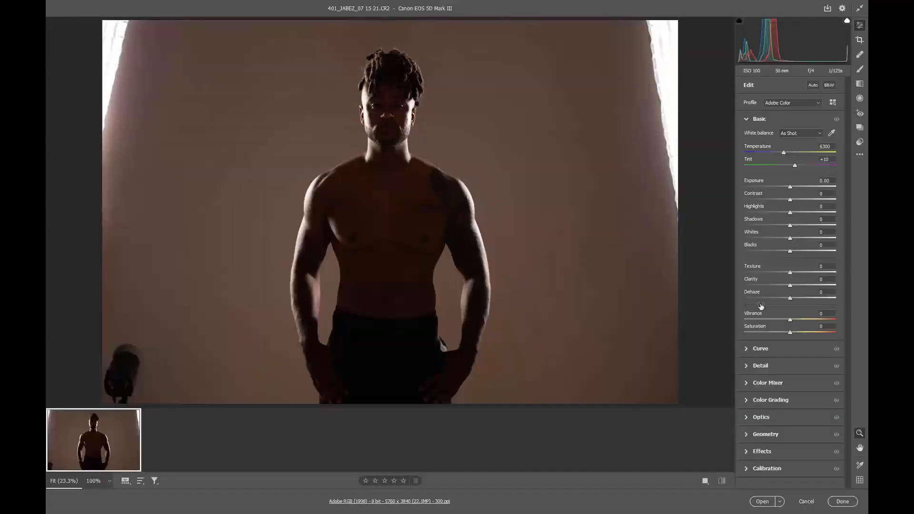
drag(772, 335, 737, 339)
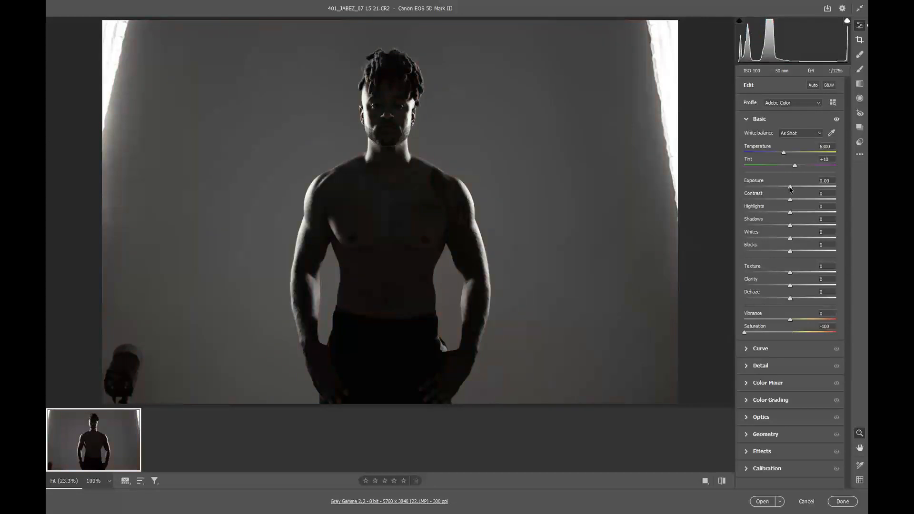
mouse_move(789, 200)
mouse_down()
mouse_move(822, 202)
mouse_move(781, 189)
mouse_move(792, 190)
mouse_up()
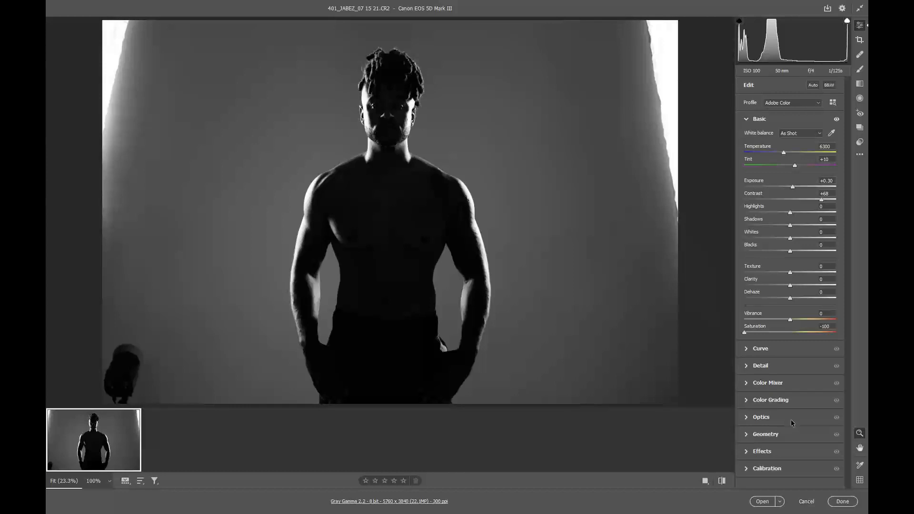
drag(789, 225, 770, 225)
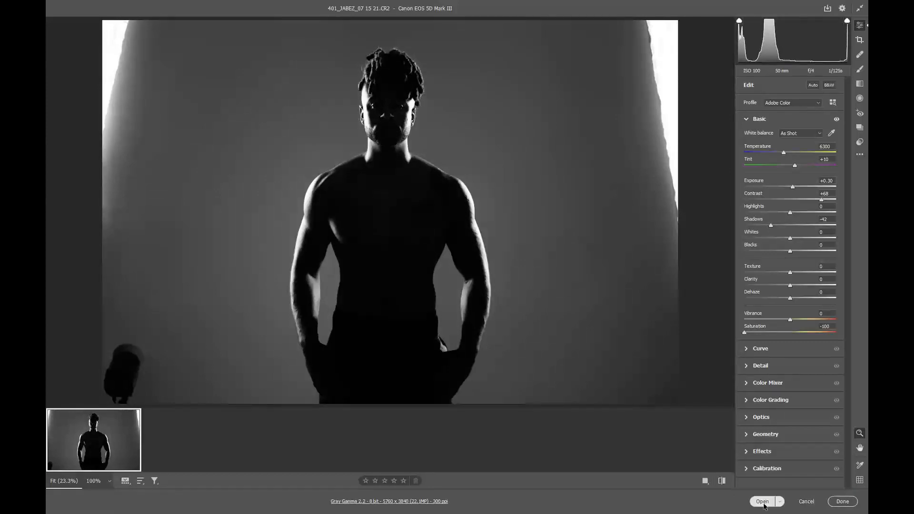
click(762, 501)
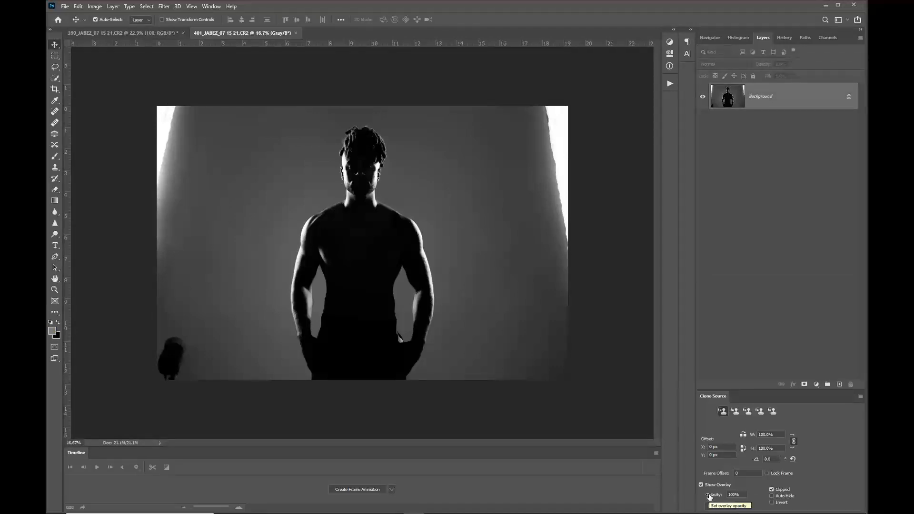
Select the backlit man as the subject, move him into the 390 portrait document, and place the silhouette over the numeral 1.
click(55, 78)
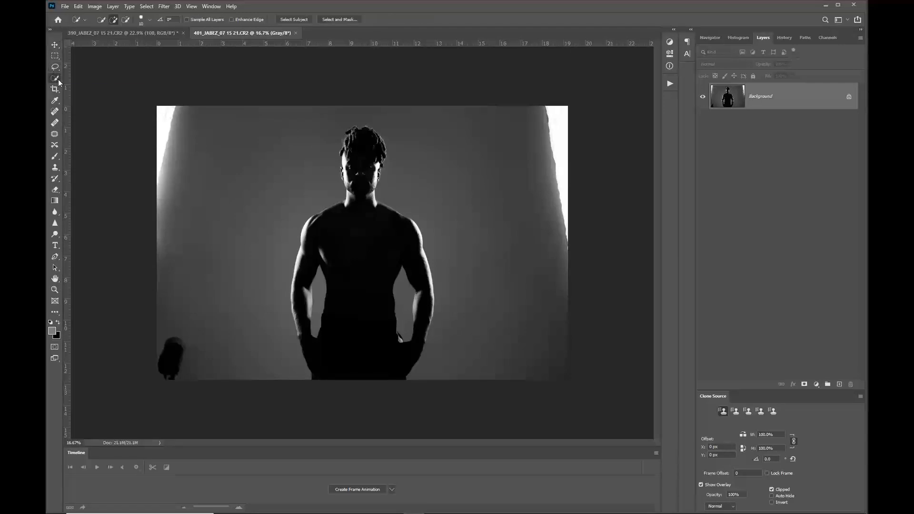
click(302, 19)
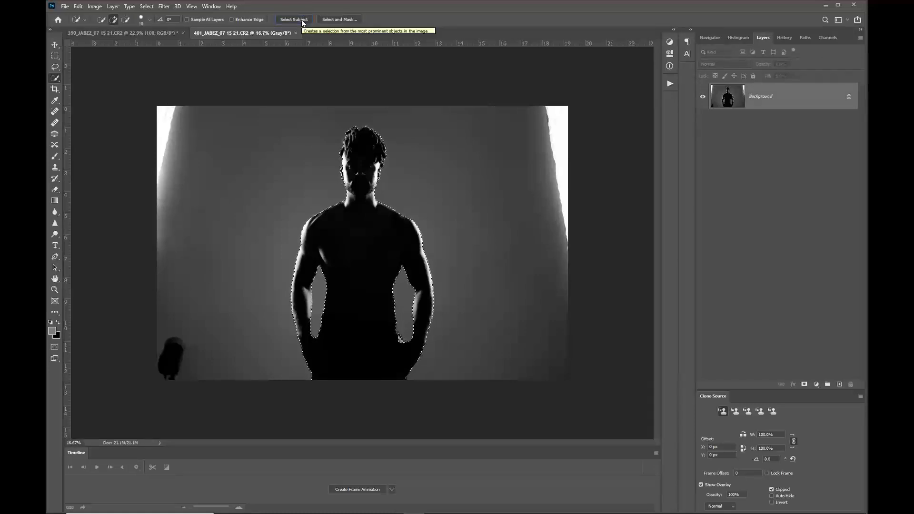
click(55, 45)
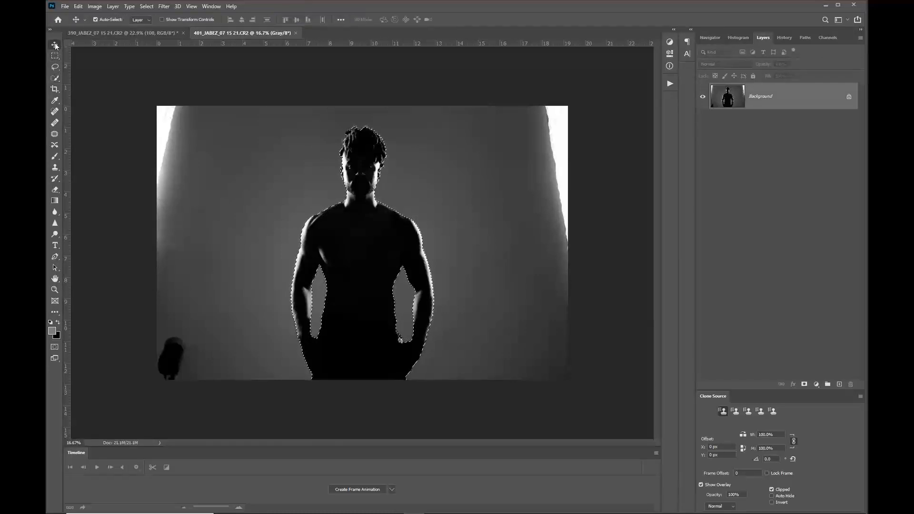
drag(331, 199, 210, 195)
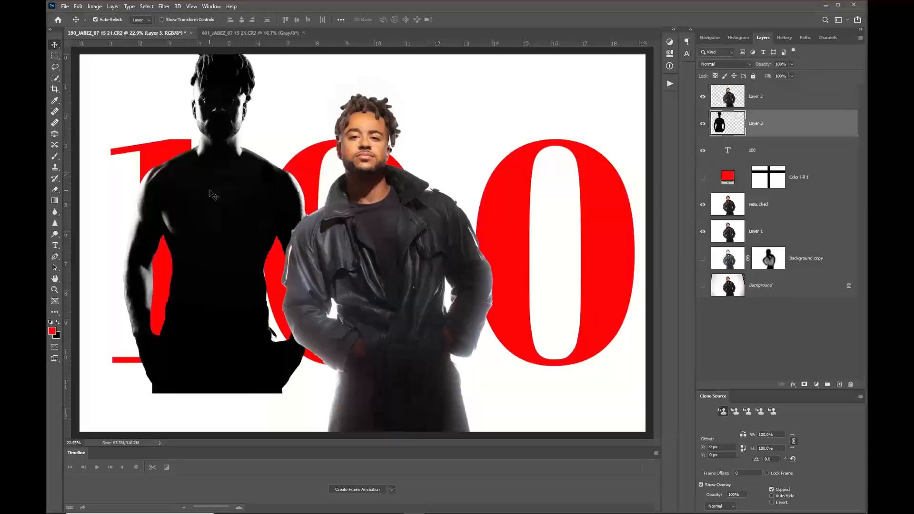
scroll(211, 199, down, 5)
drag(254, 218, 242, 225)
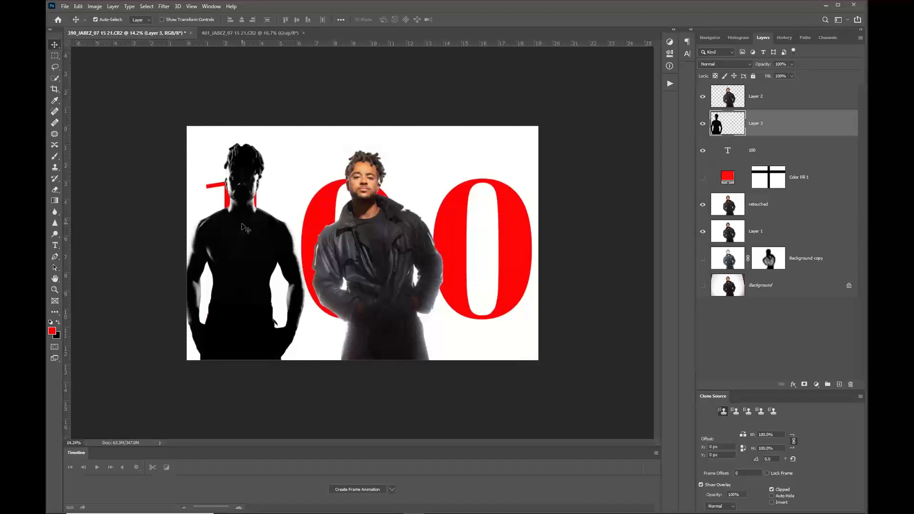
Place the silhouette layer beneath the 100 text and duplicate it three times across the width of the image.
drag(832, 126, 824, 163)
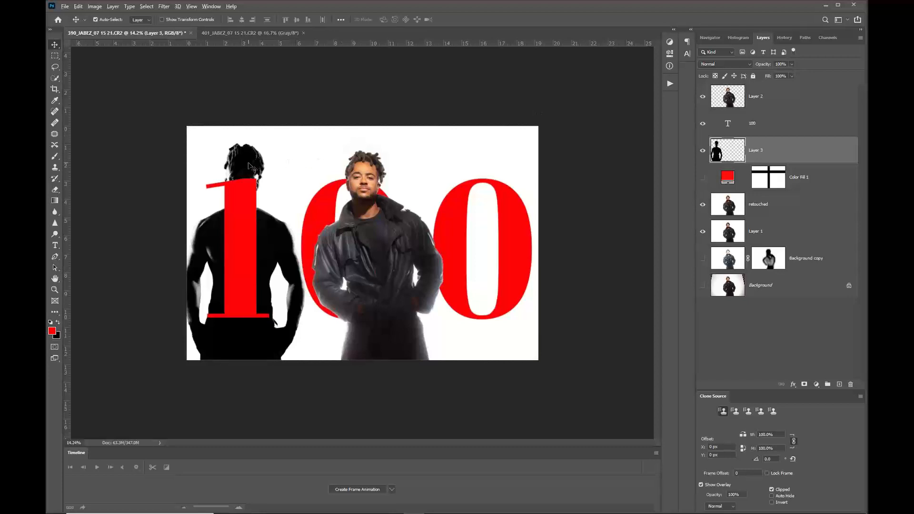
drag(248, 165, 335, 172)
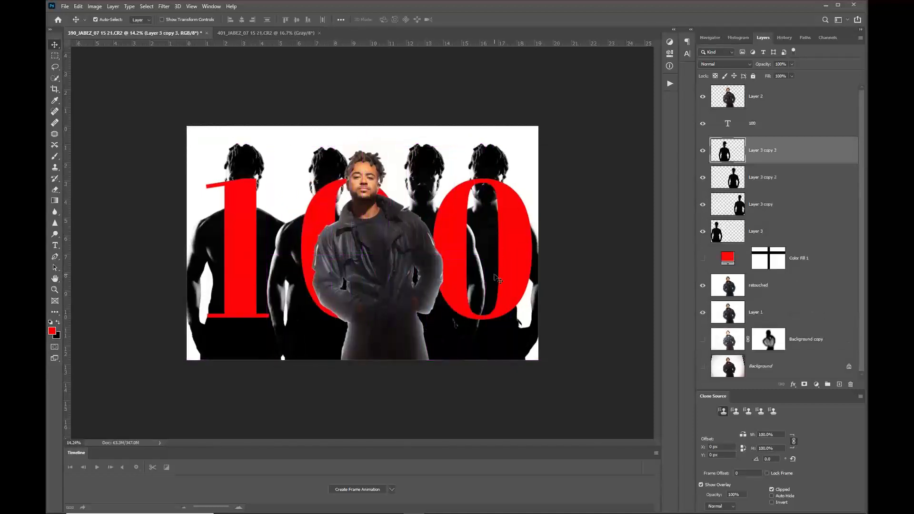
Lower the 100 text about 1.24 in below the silhouettes' faces and adjust the silhouettes' horizontal positions behind it.
drag(457, 231, 456, 254)
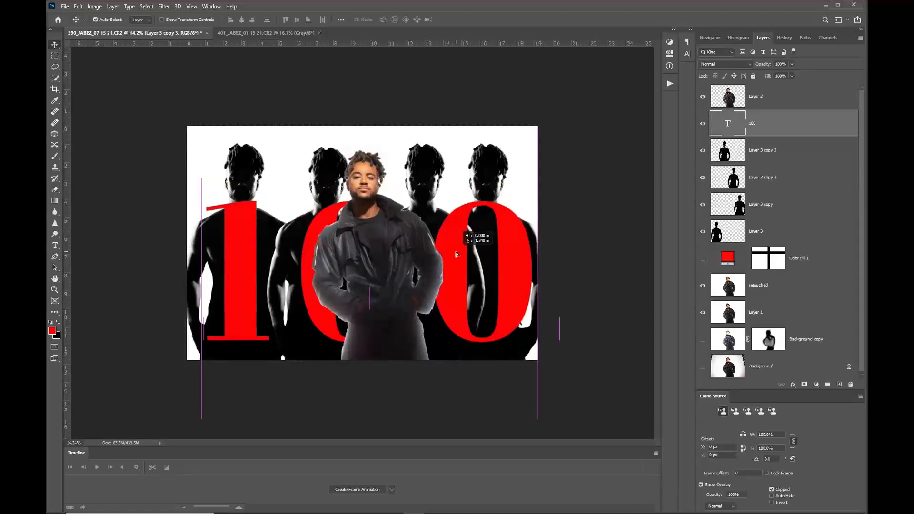
drag(456, 254, 456, 254)
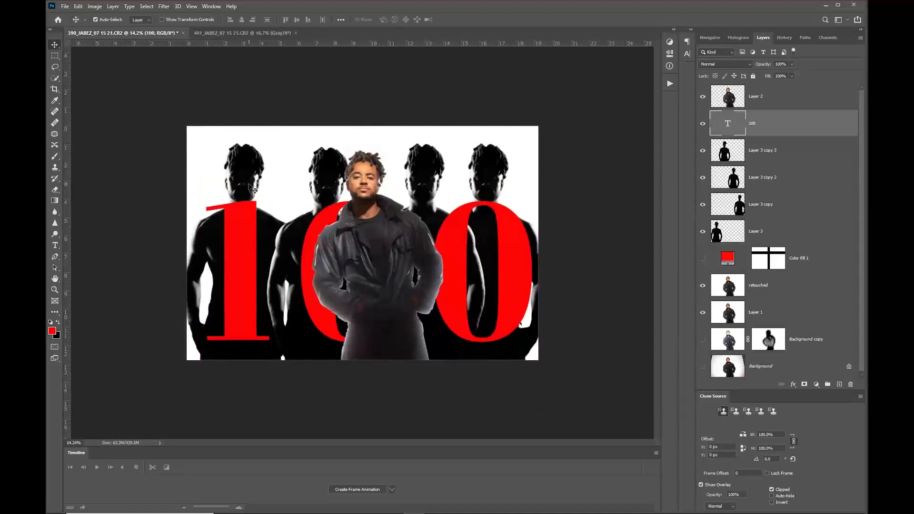
drag(253, 189, 237, 187)
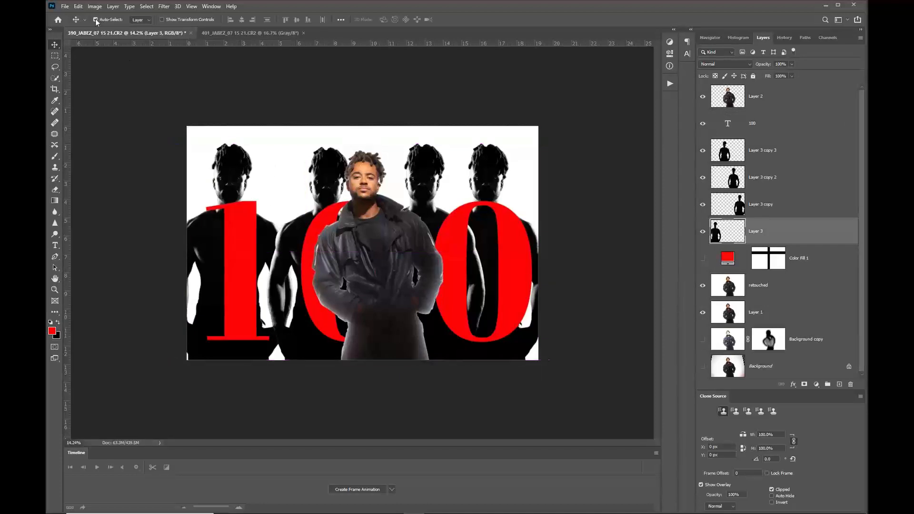
drag(236, 174, 242, 174)
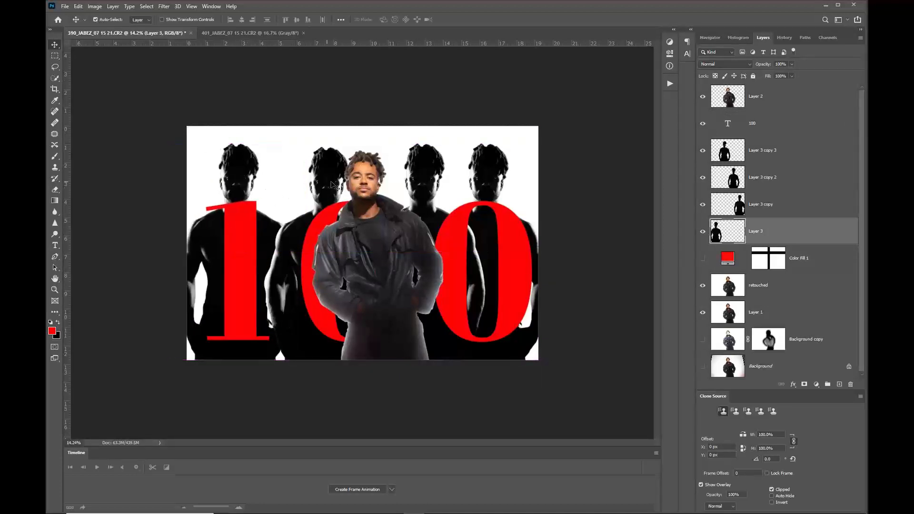
drag(329, 178, 332, 186)
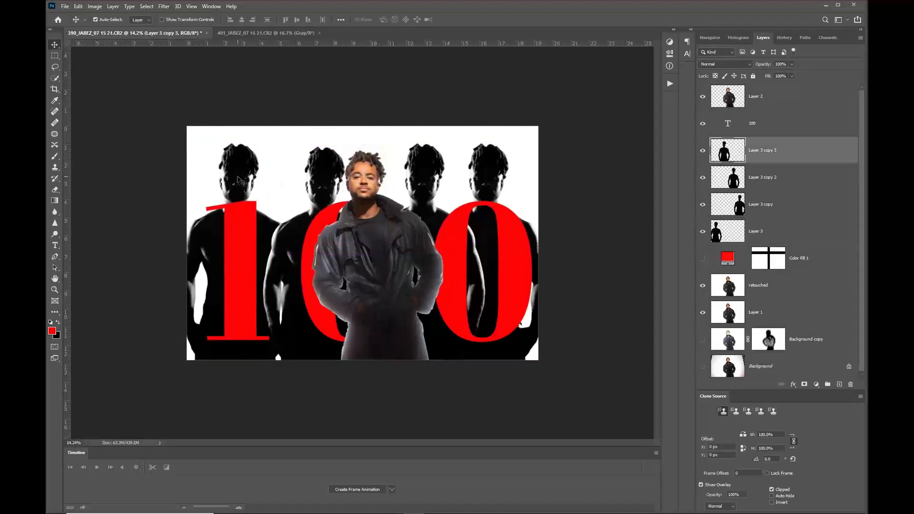
drag(238, 180, 237, 180)
drag(495, 184, 500, 186)
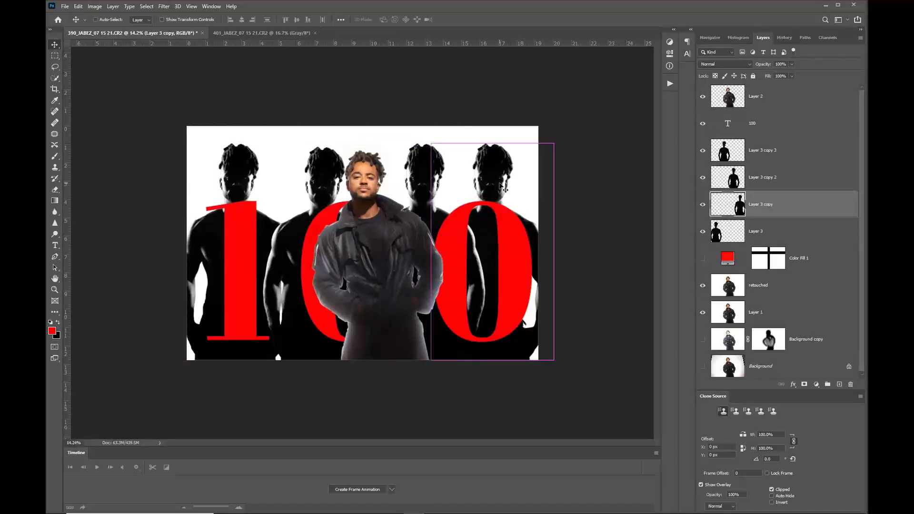
Enlarge the silhouette behind the last 0 until his head meets the image's upper edge, and raise the 100 text slightly.
key(ctrl+t)
drag(556, 143, 590, 84)
drag(514, 142, 510, 169)
key(Return)
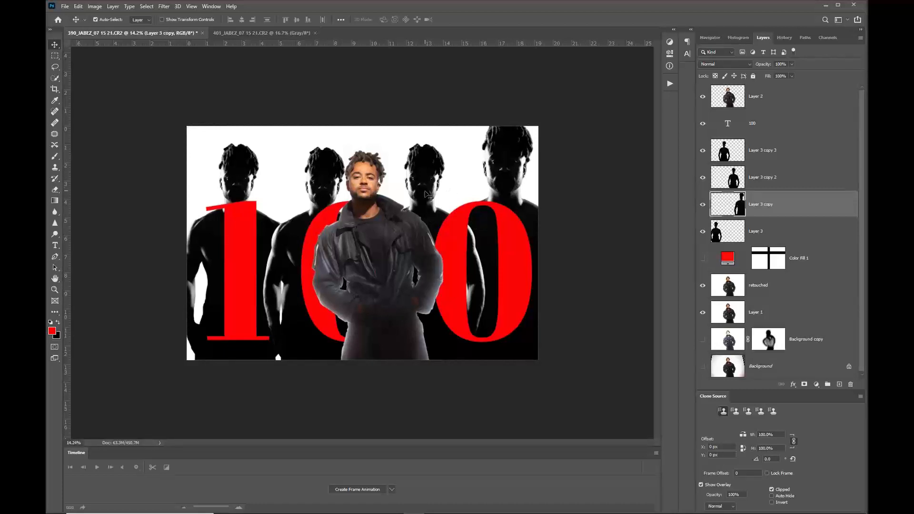
drag(440, 229, 434, 221)
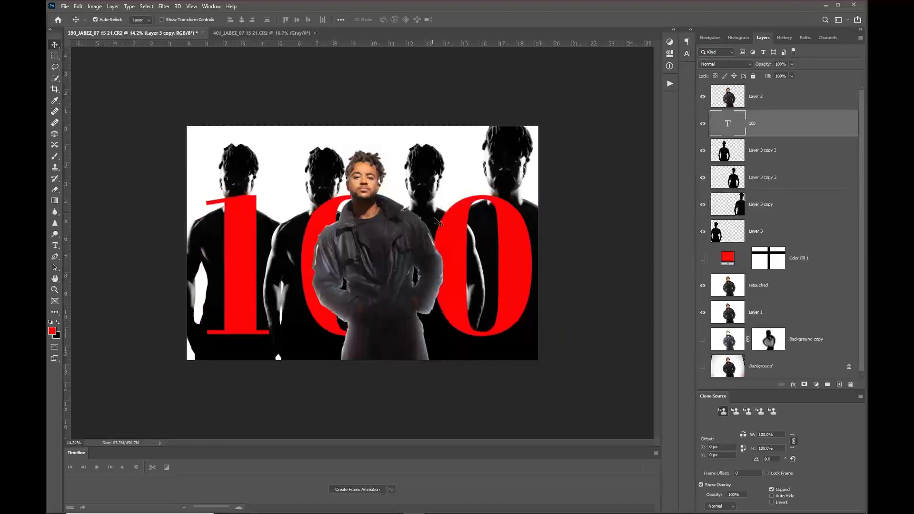
Compare both stacking orders of the two silhouettes behind the last 0, and place the smaller one beneath the enlarged one.
click(424, 172)
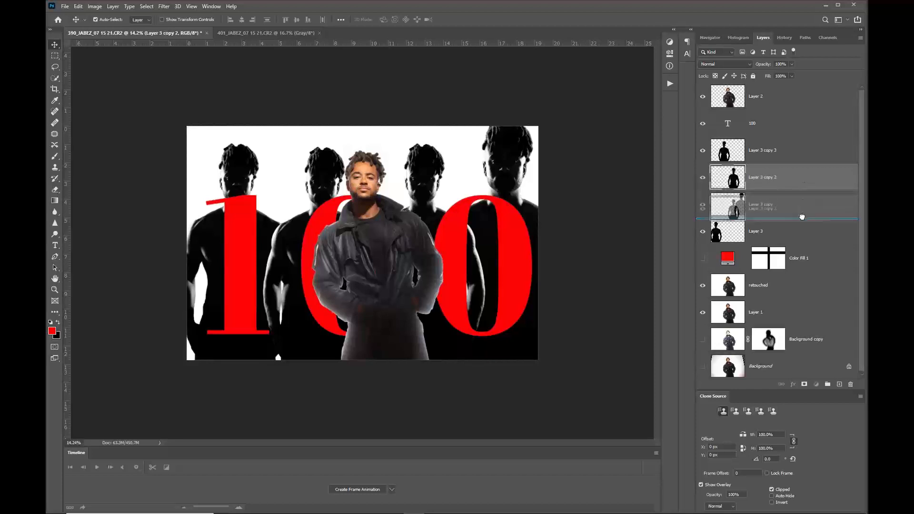
key(ctrl+bracketleft)
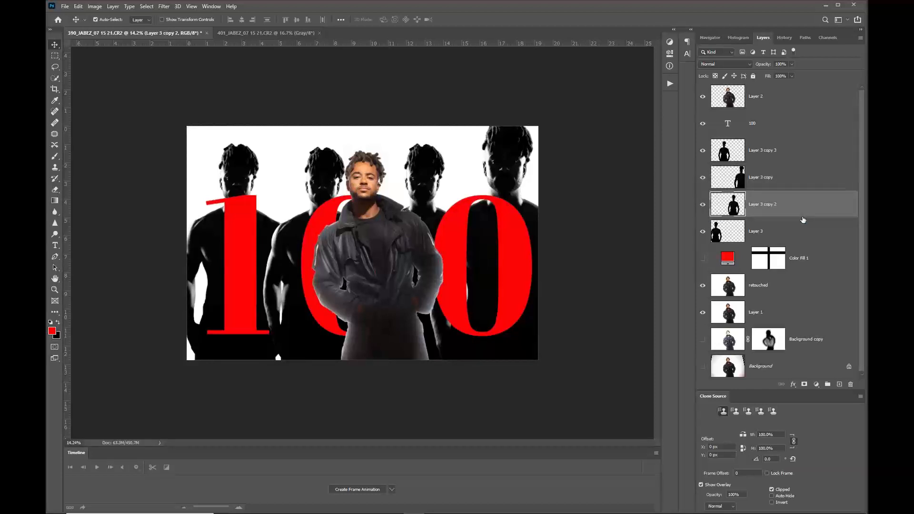
drag(800, 209, 800, 177)
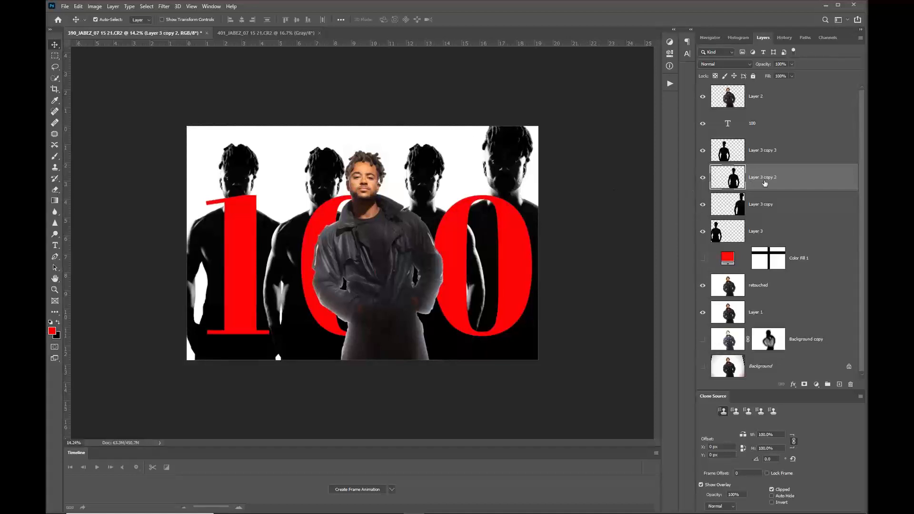
drag(774, 208, 774, 210)
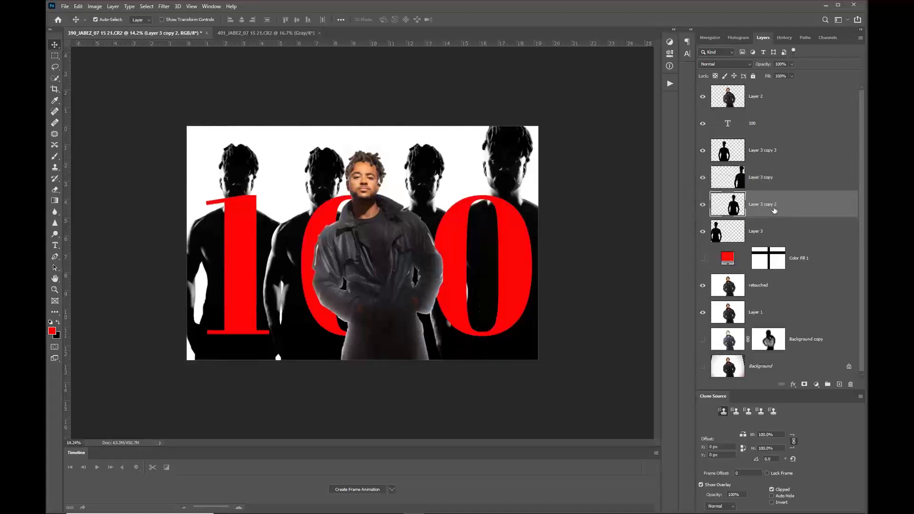
Duplicate the leather-coat man's cut-out layer and hide the original.
click(360, 186)
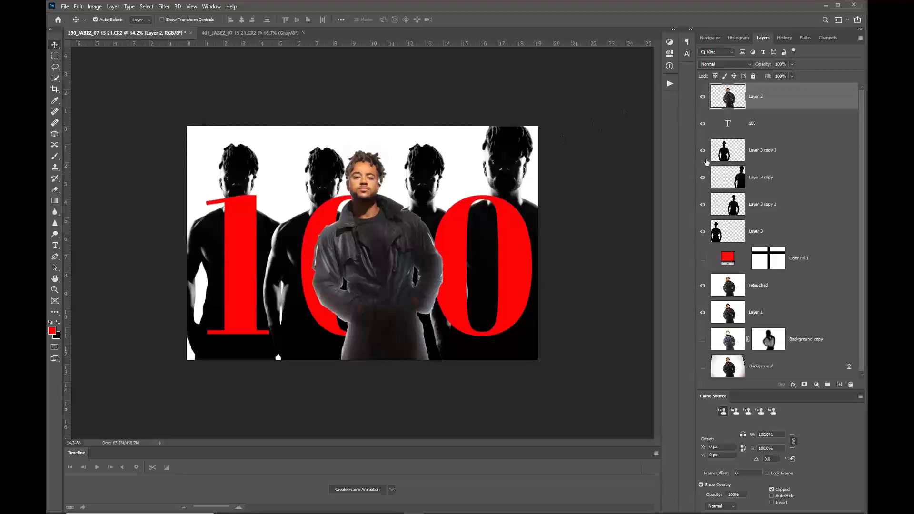
key(ctrl+j)
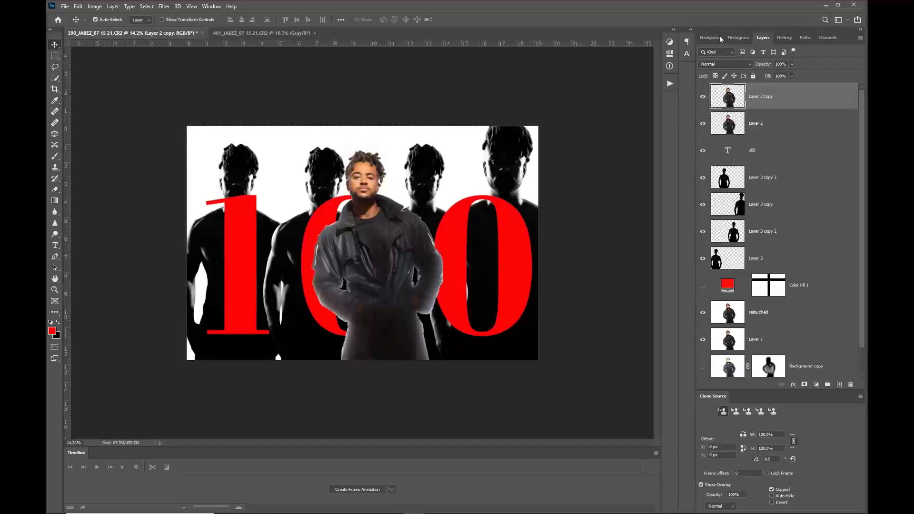
click(702, 124)
Enlarge the duplicated leather-coat man so his hair reaches the image's upper edge and his lower body extends past the frame.
key(ctrl+t)
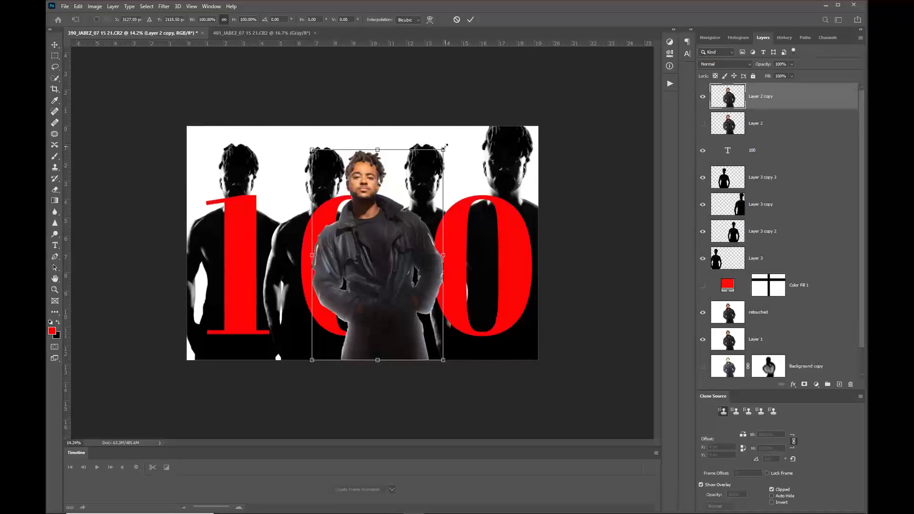
drag(446, 146, 455, 128)
drag(312, 360, 268, 429)
drag(341, 266, 361, 237)
key(Return)
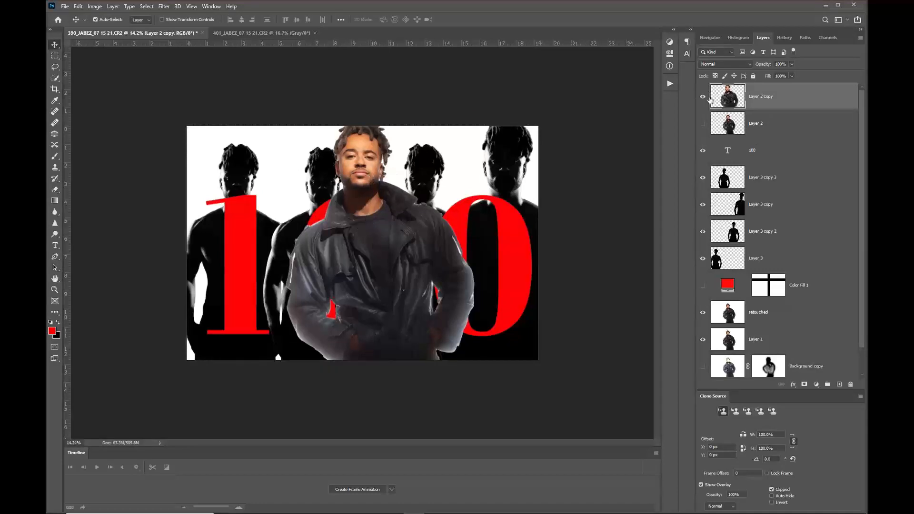
Make the original cut-out visible and compare the composite with and without the enlarged copy.
click(702, 124)
click(703, 97)
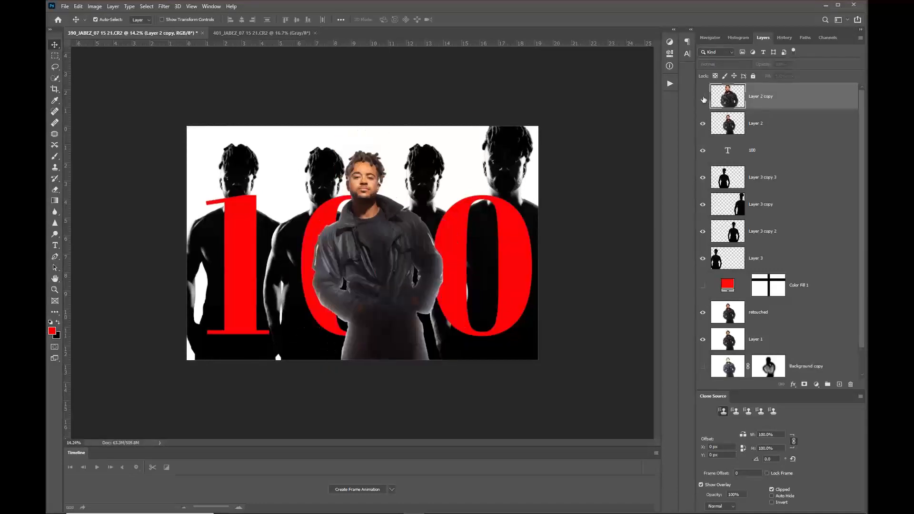
click(703, 98)
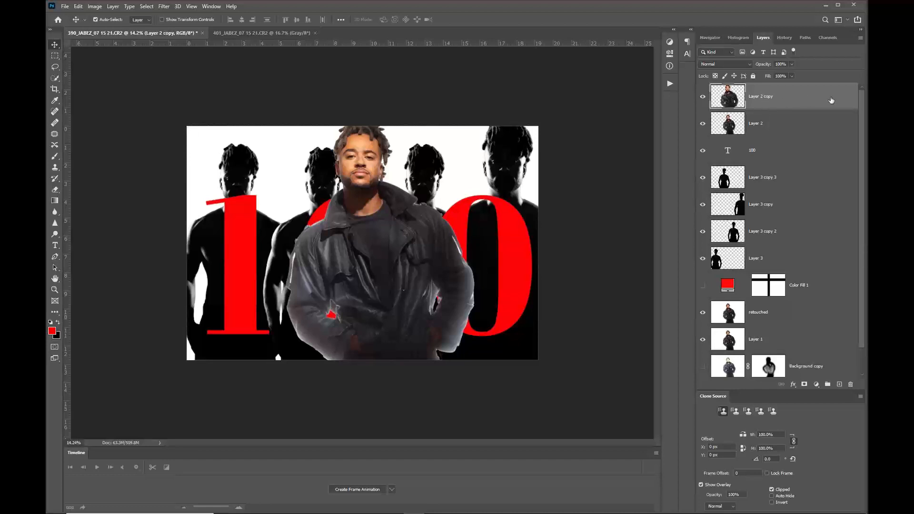
Undo the enlargement of the duplicated leather-coat man.
right_click(811, 102)
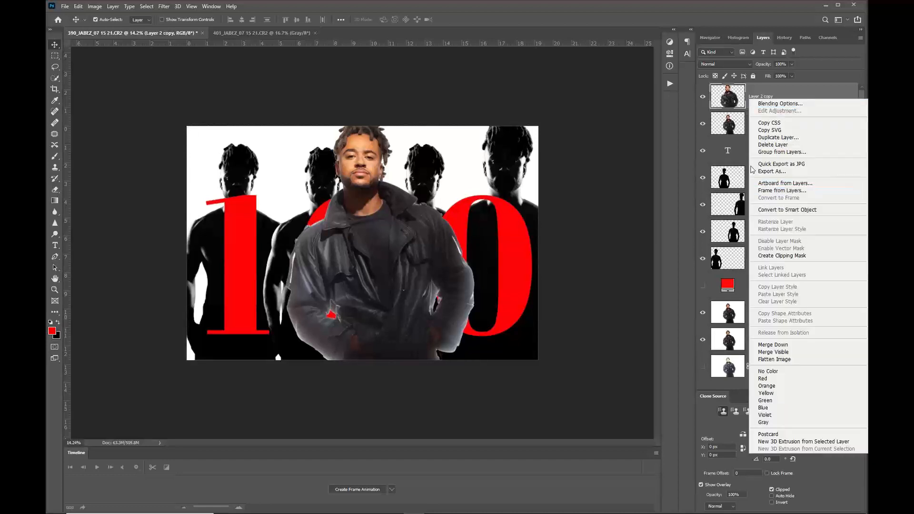
click(728, 98)
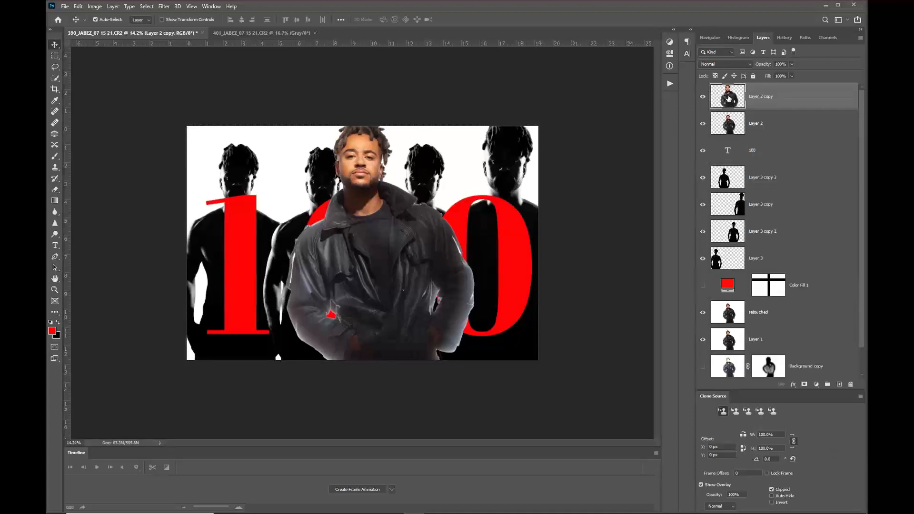
key(ctrl)
key(ctrl+j)
key(ctrl+z)
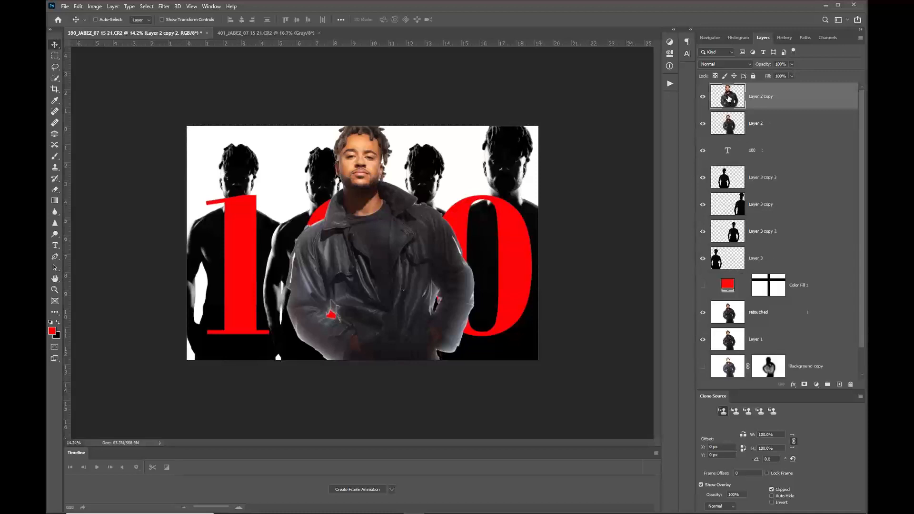
key(ctrl+z)
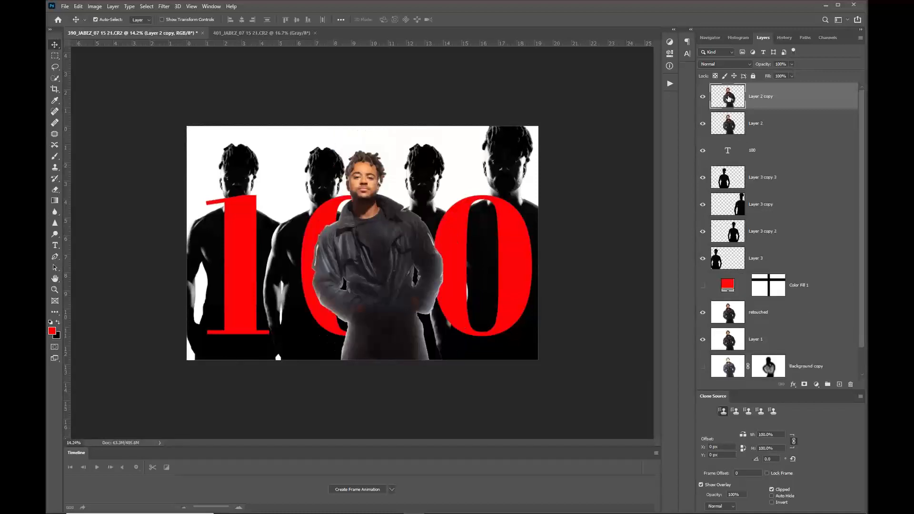
Convert the duplicated leather-coat man to a smart object and enlarge it to about 163%, with his hair at the image's upper edge.
right_click(806, 104)
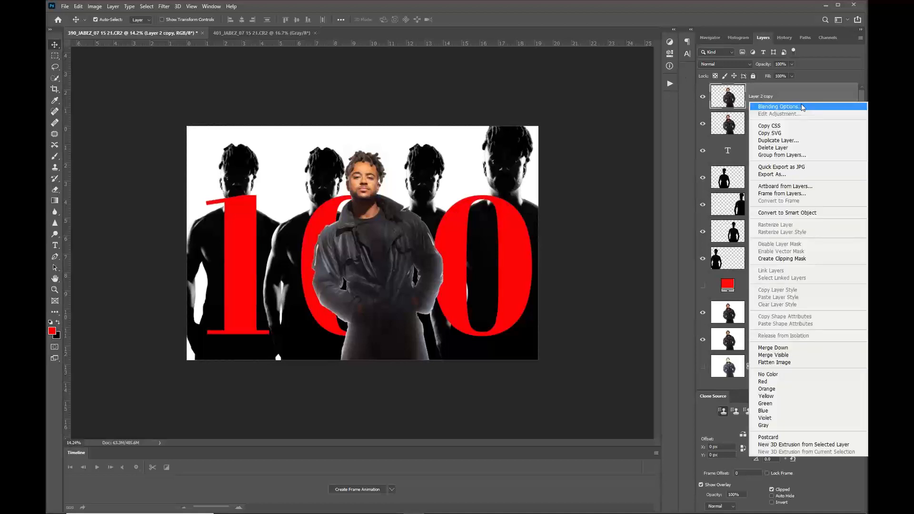
click(788, 213)
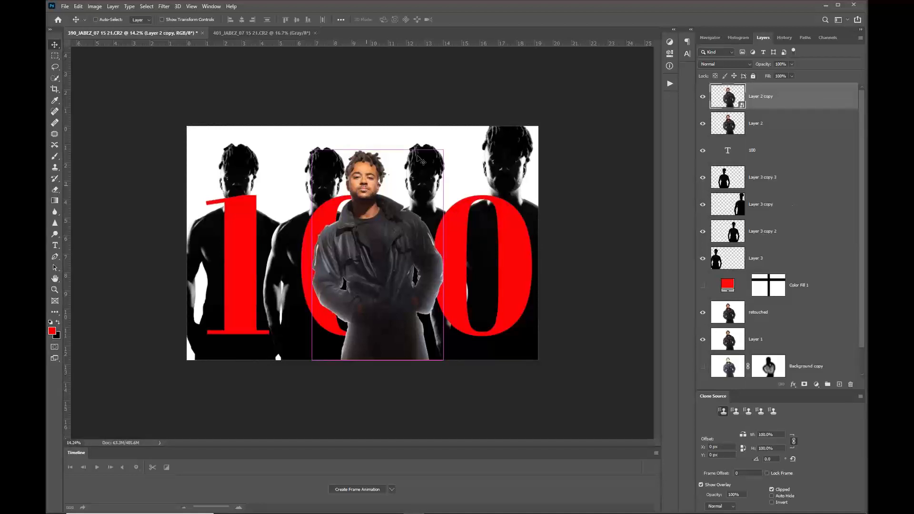
key(ctrl+t)
drag(443, 151, 469, 110)
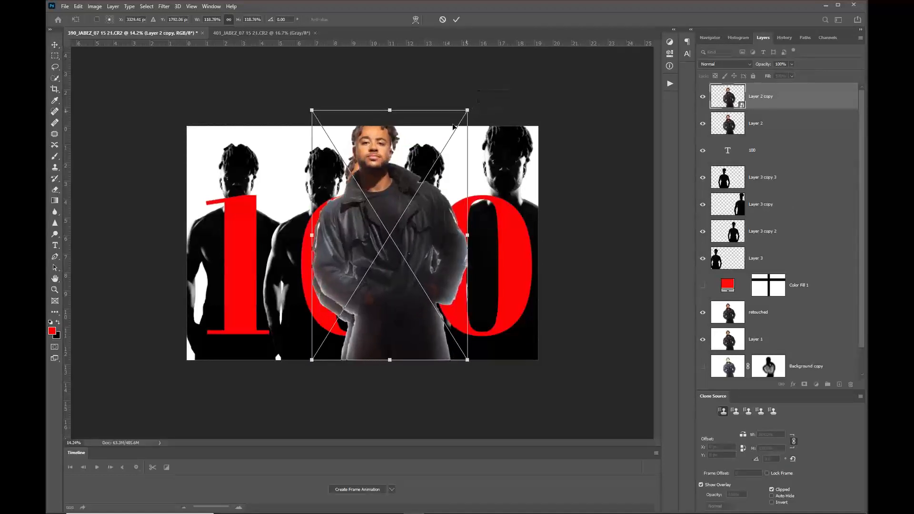
drag(312, 361, 227, 448)
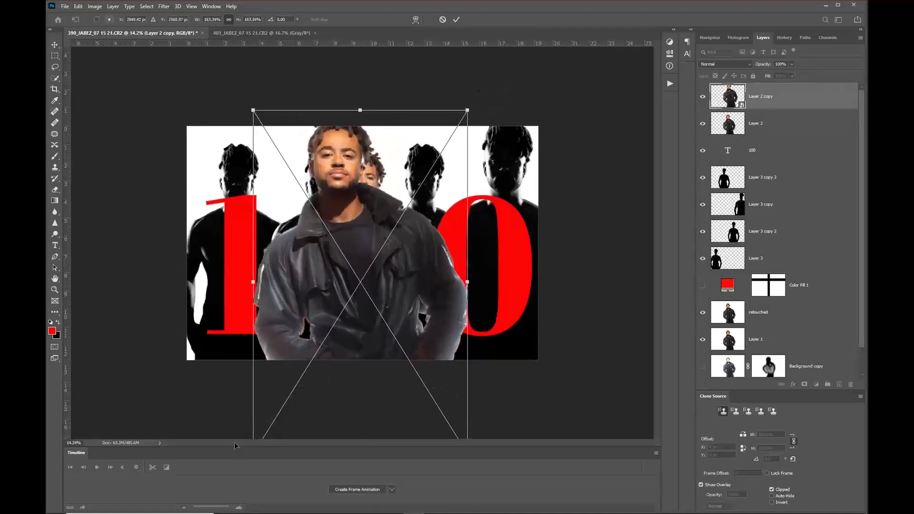
drag(359, 231, 379, 234)
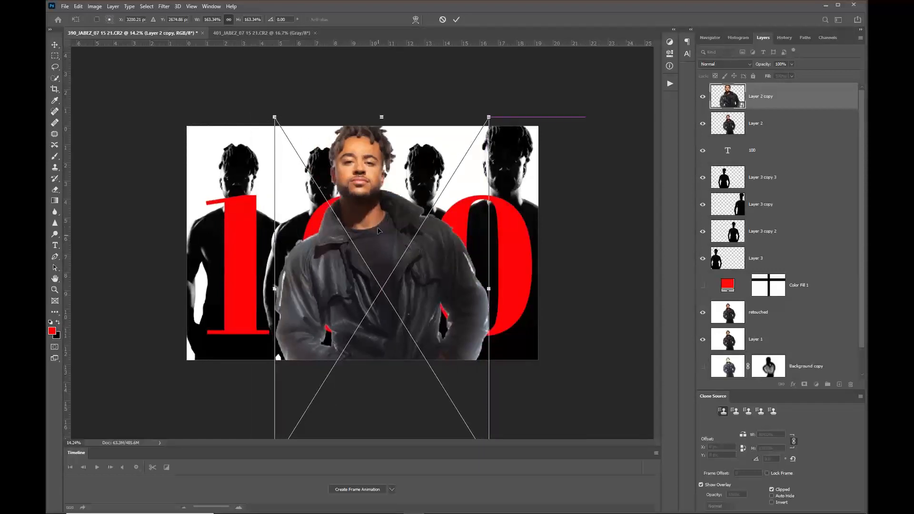
key(Return)
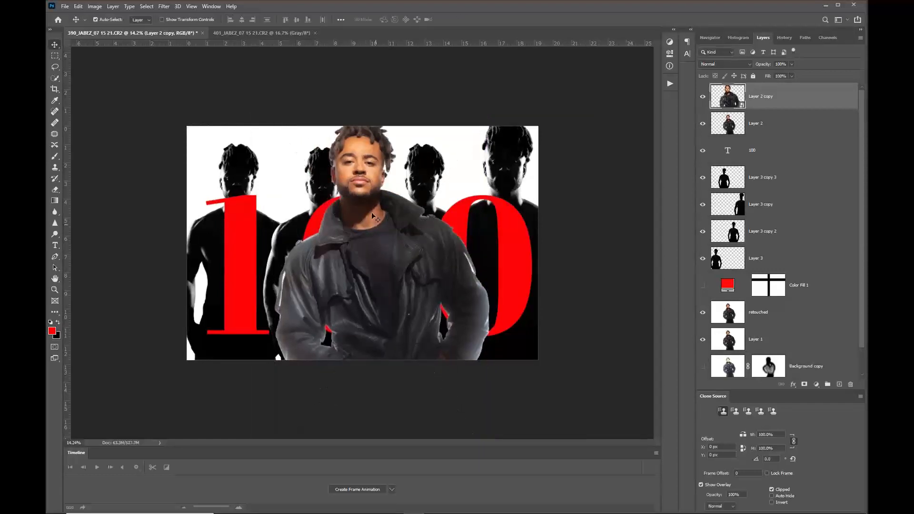
Enlarge the leftmost silhouette to about 163% and position its head above the digit 1, with the hair at the image's upper edge.
scroll(367, 181, up, 3)
scroll(366, 181, down, 2)
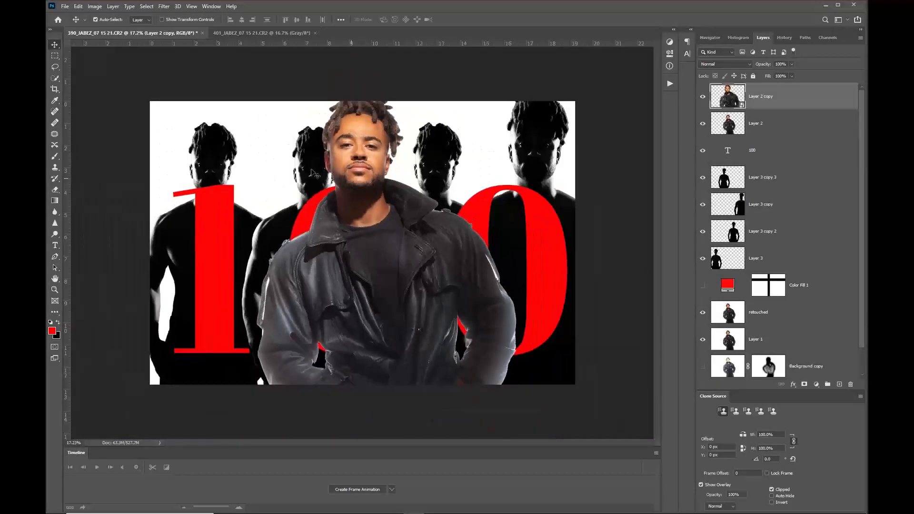
drag(224, 159, 213, 159)
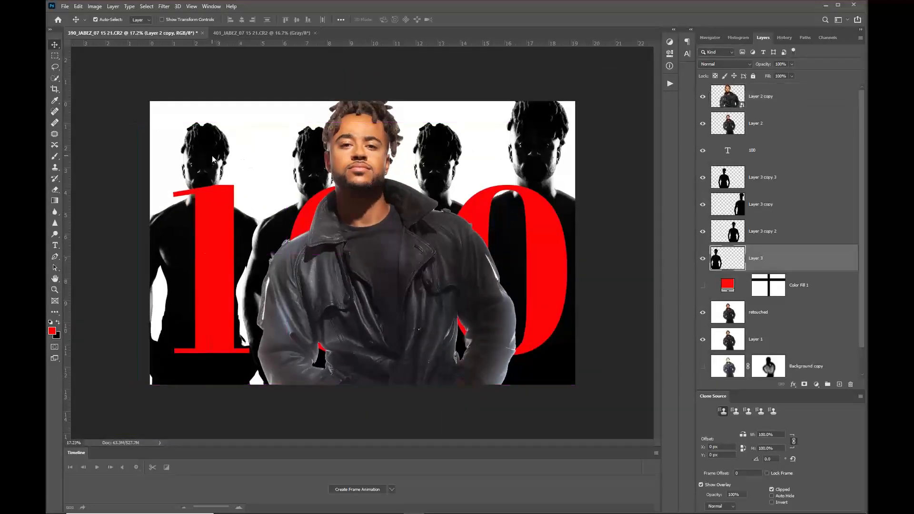
key(ctrl+t)
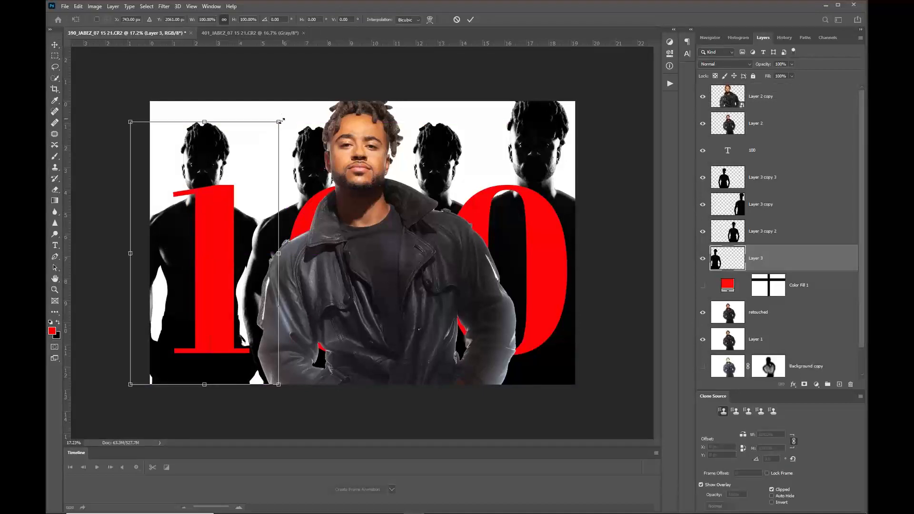
drag(279, 122, 322, 49)
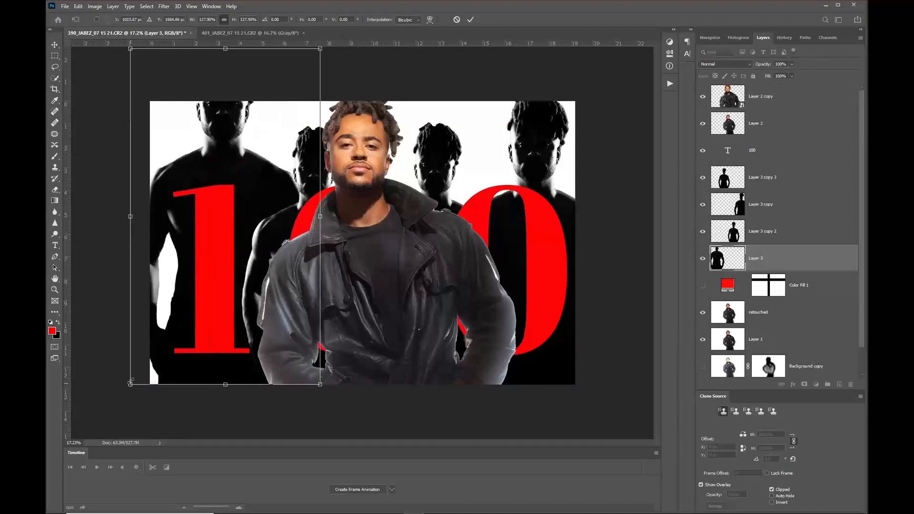
drag(131, 383, 47, 458)
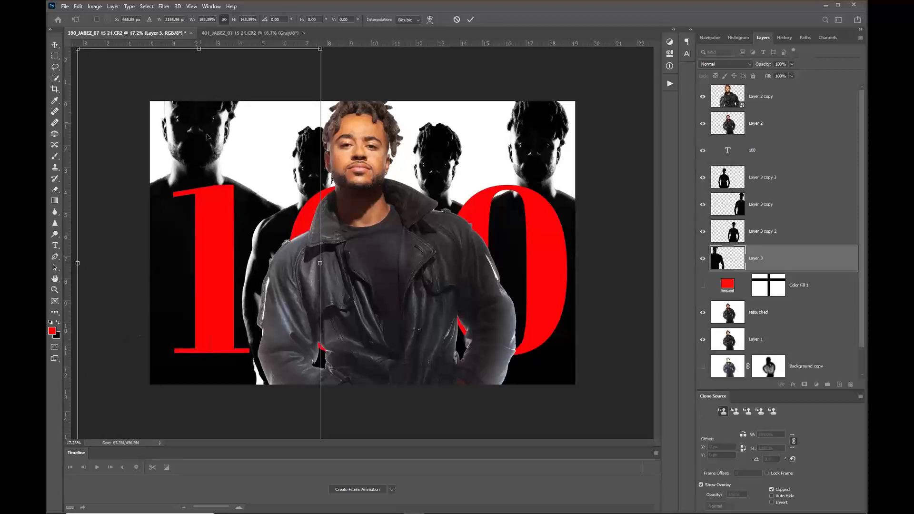
drag(199, 126, 205, 168)
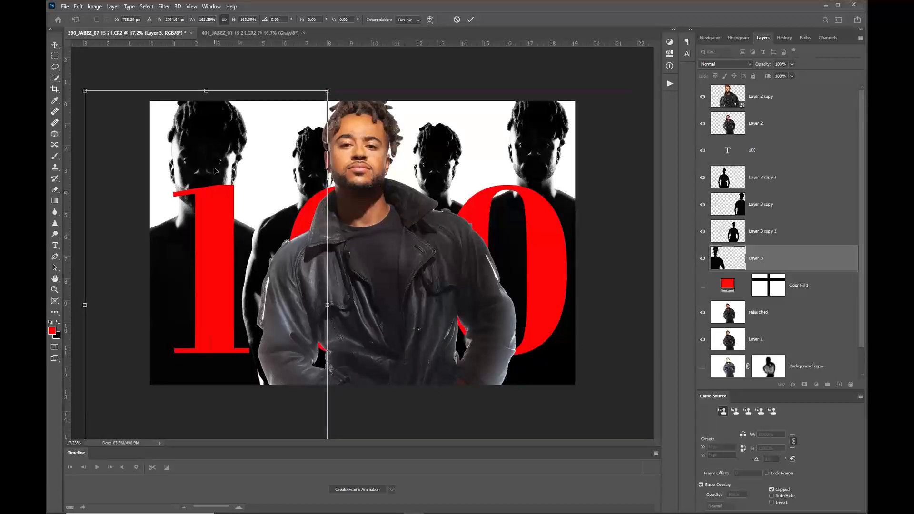
key(Return)
Enlarge the silhouette between the digit 1 and the leather-coat man outward and downward, keeping its head height.
ctrl+click(300, 170)
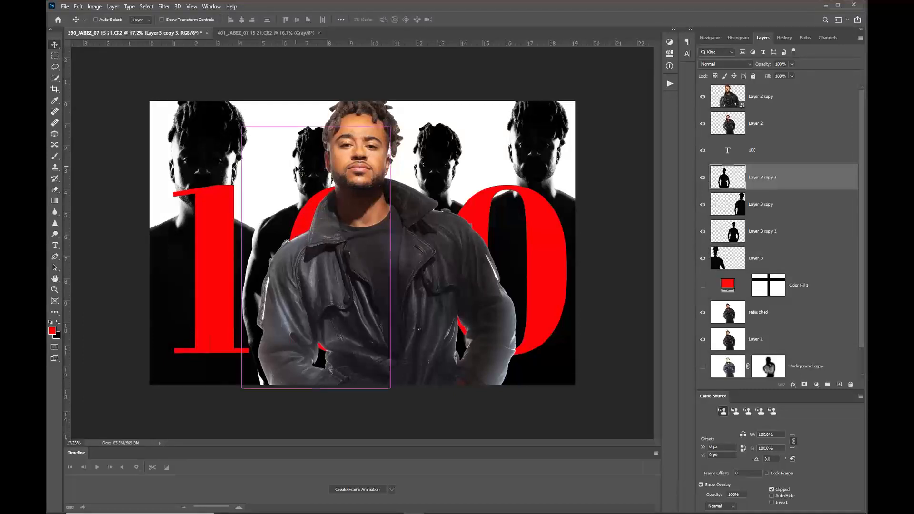
key(ctrl+t)
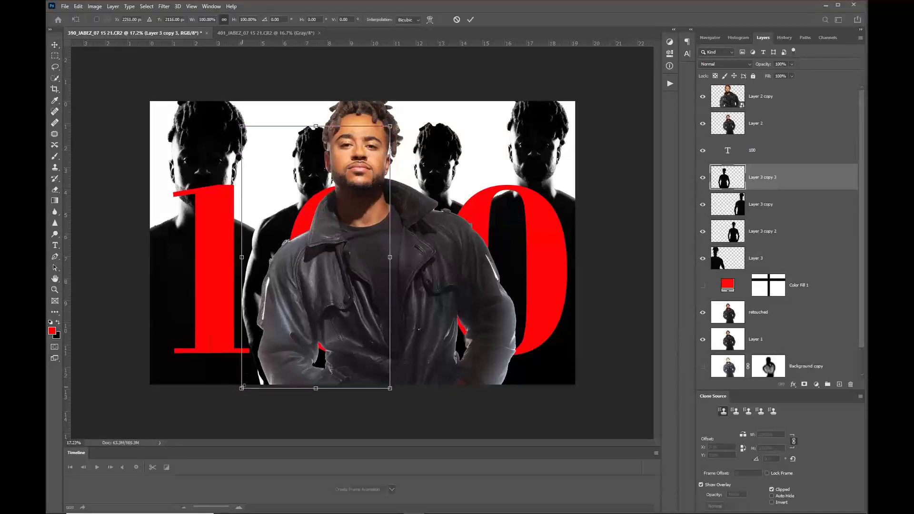
drag(241, 388, 183, 418)
key(Return)
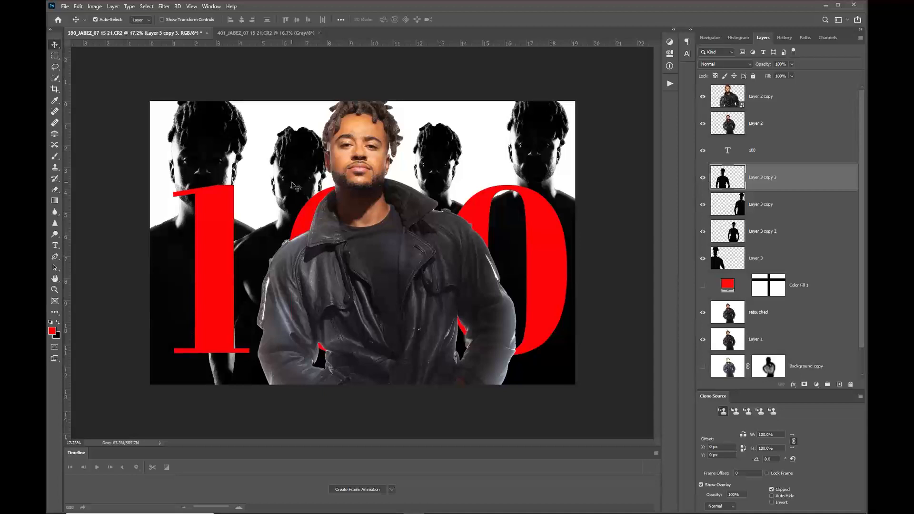
Convert the leftmost silhouette's layer to a smart object.
click(219, 160)
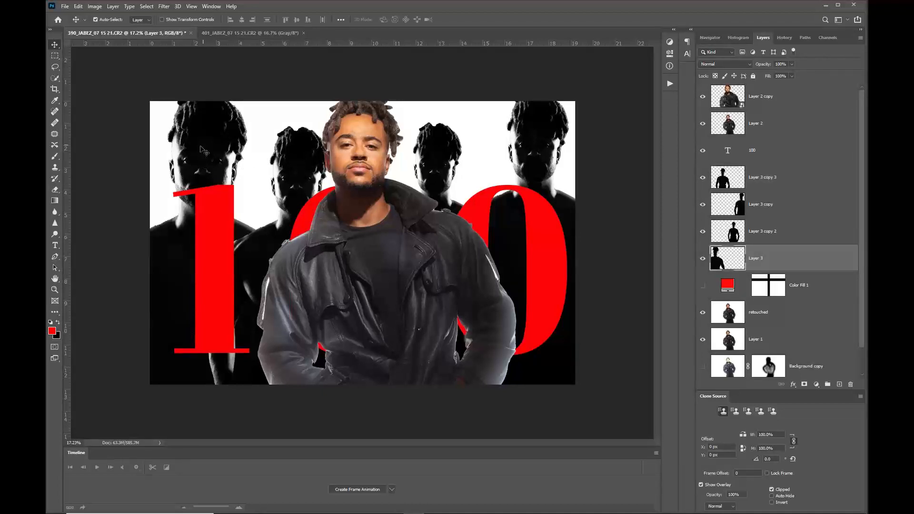
right_click(782, 260)
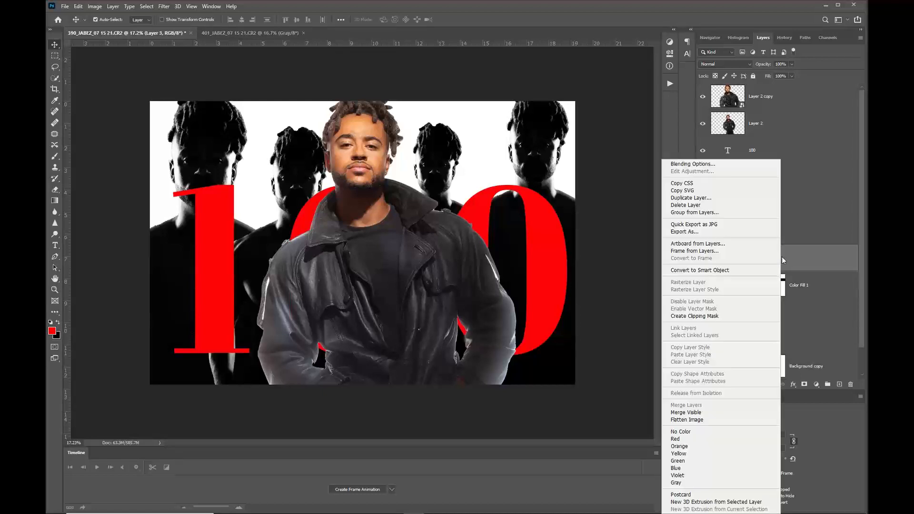
click(713, 270)
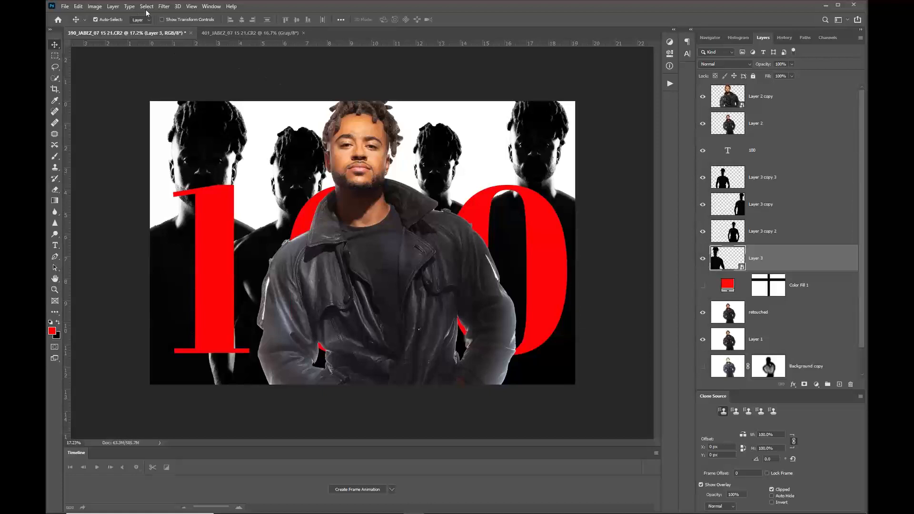
Apply a Motion Blur to the leftmost silhouette with an angle of 47° and a distance of 103 pixels.
click(162, 8)
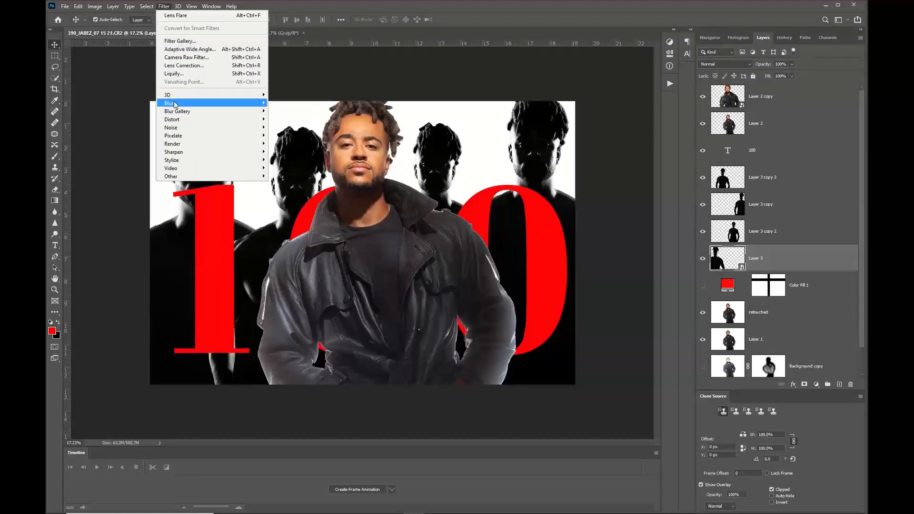
mouse_move(172, 102)
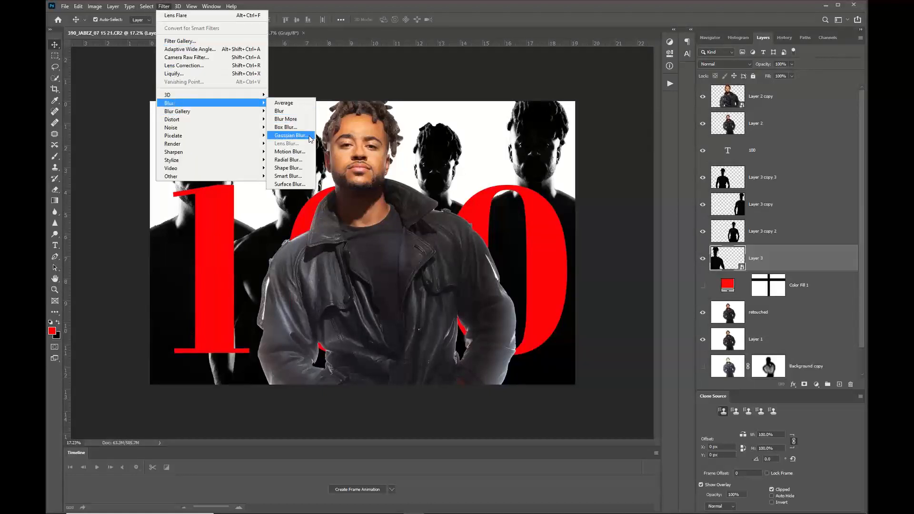
click(304, 151)
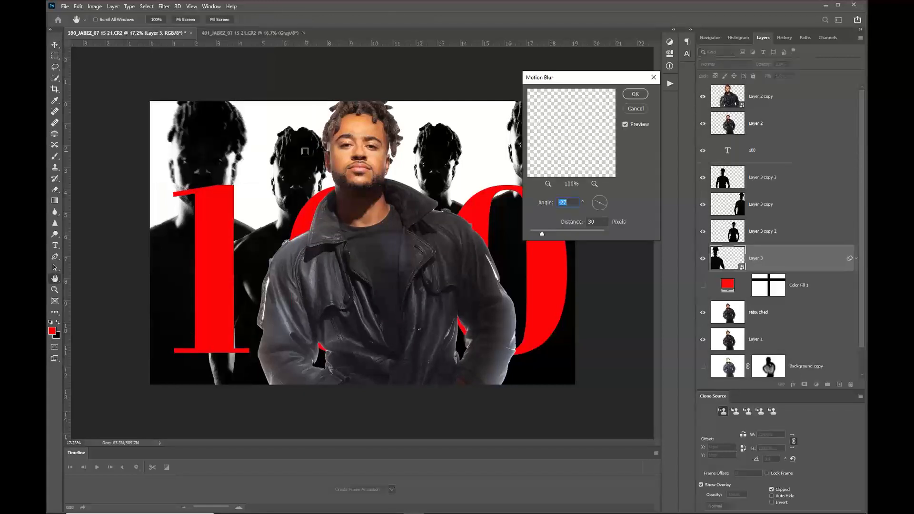
drag(542, 233, 556, 233)
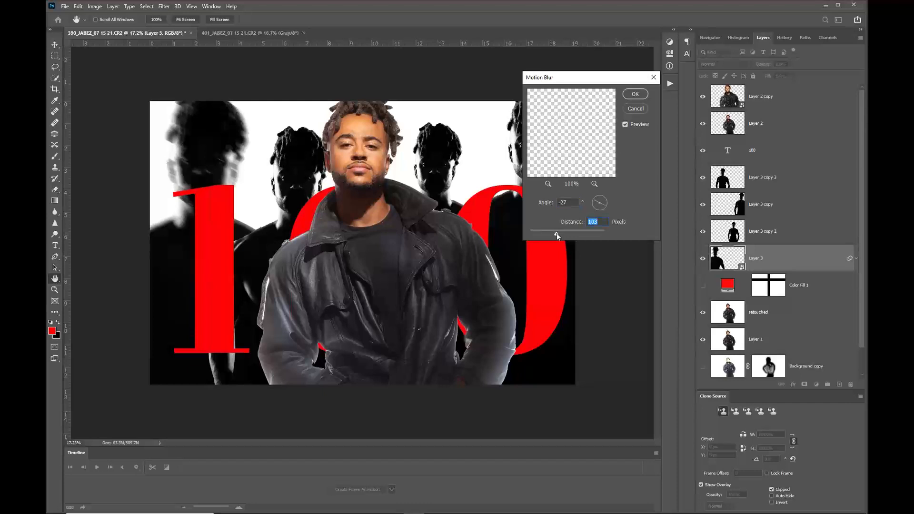
click(593, 202)
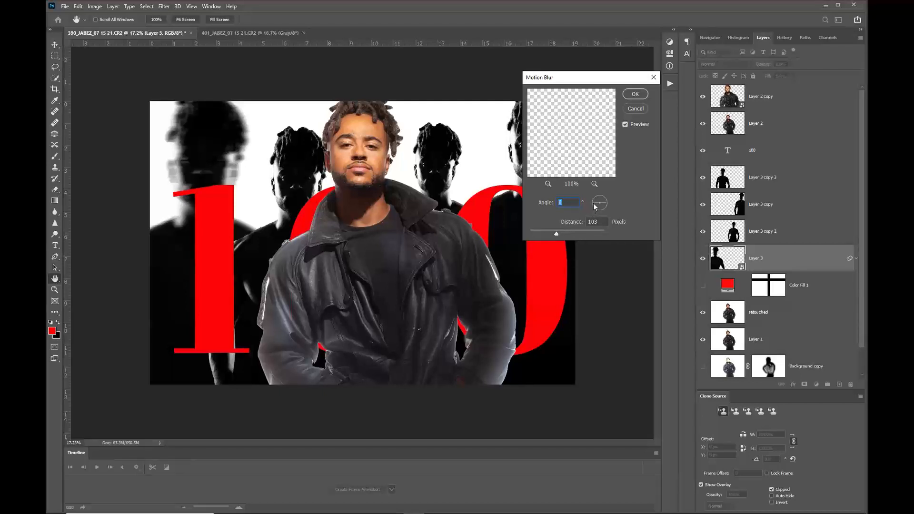
text(18)
click(593, 209)
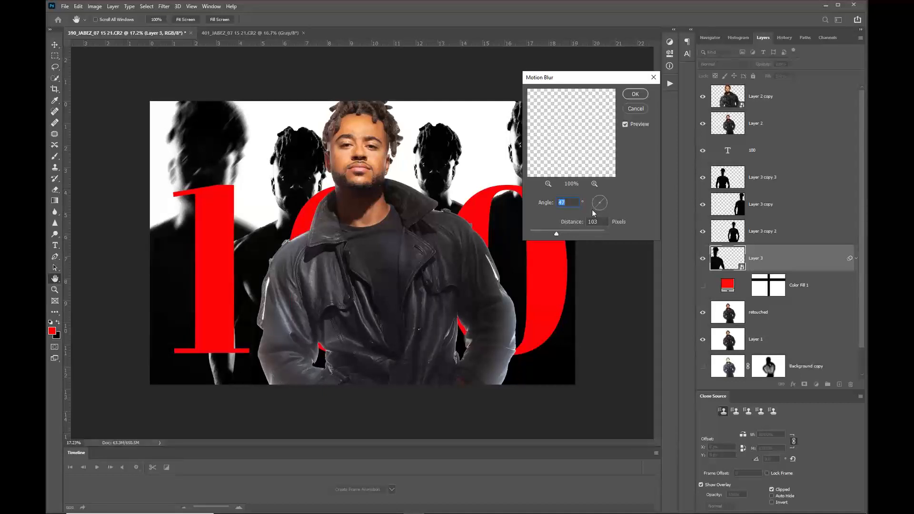
click(633, 95)
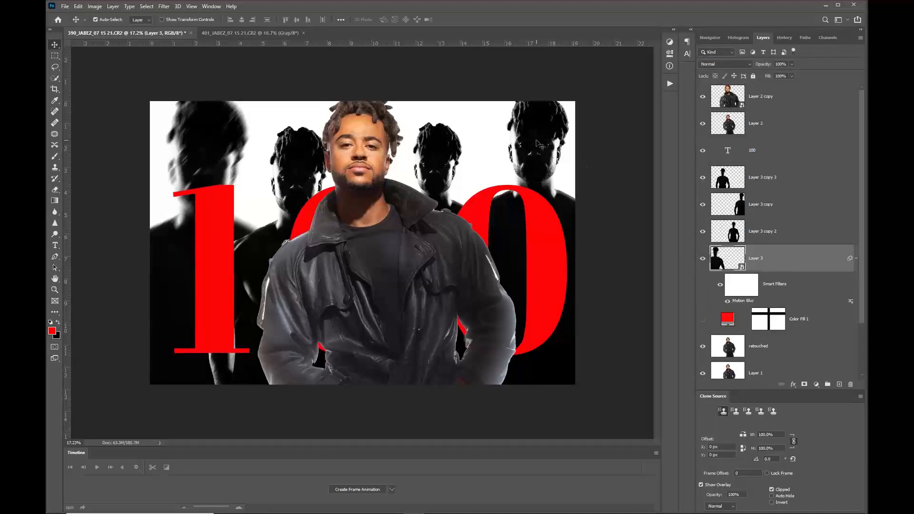
Convert the silhouette just right of the leather-coat man to a smart object and copy the leftmost silhouette's Motion Blur filter onto it.
click(434, 167)
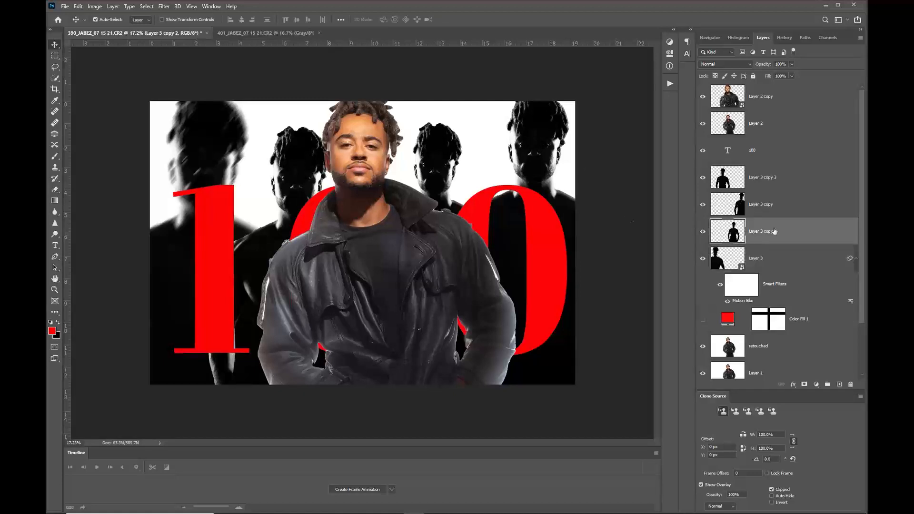
right_click(790, 230)
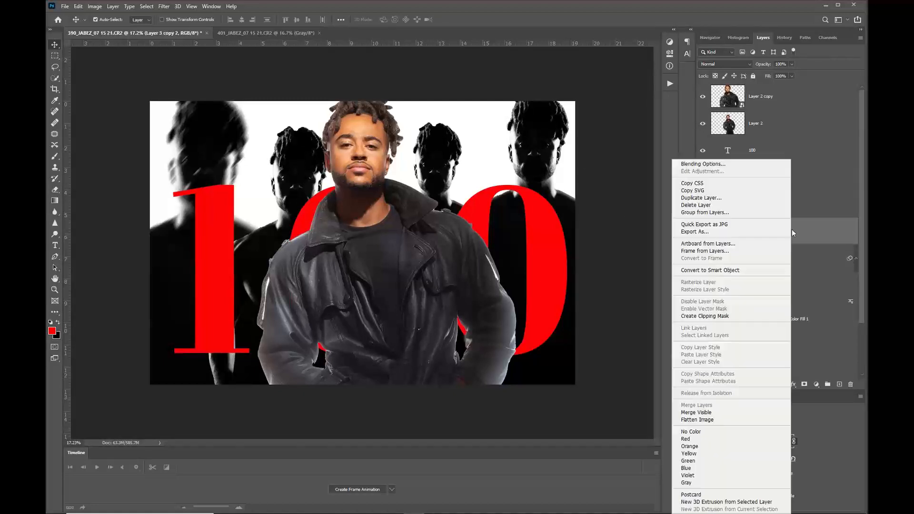
click(751, 271)
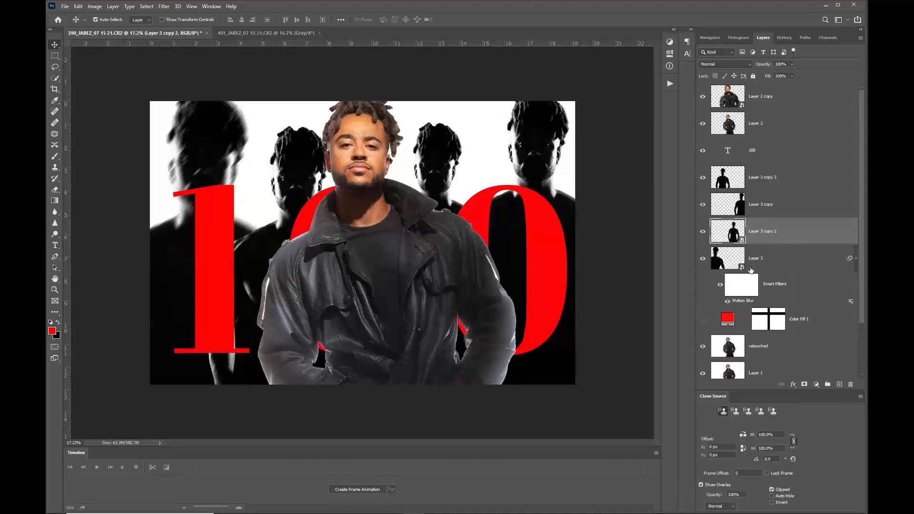
click(768, 300)
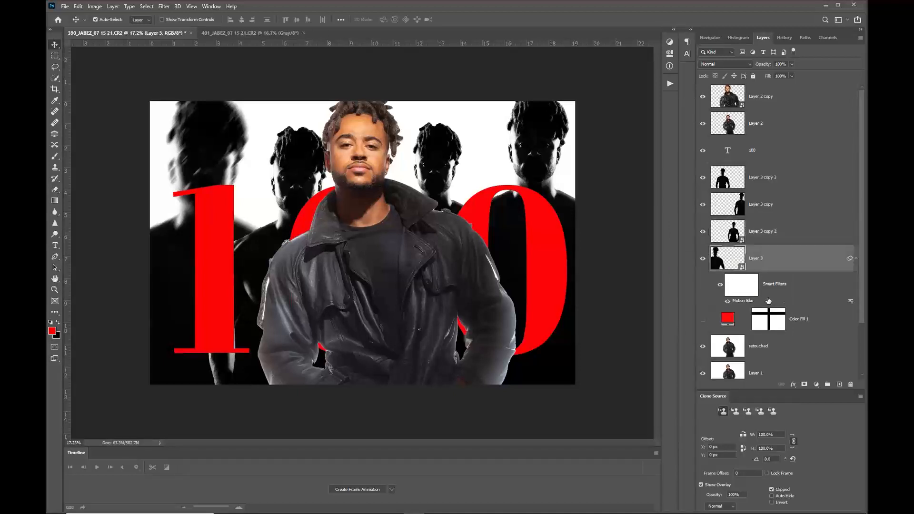
drag(769, 301, 779, 233)
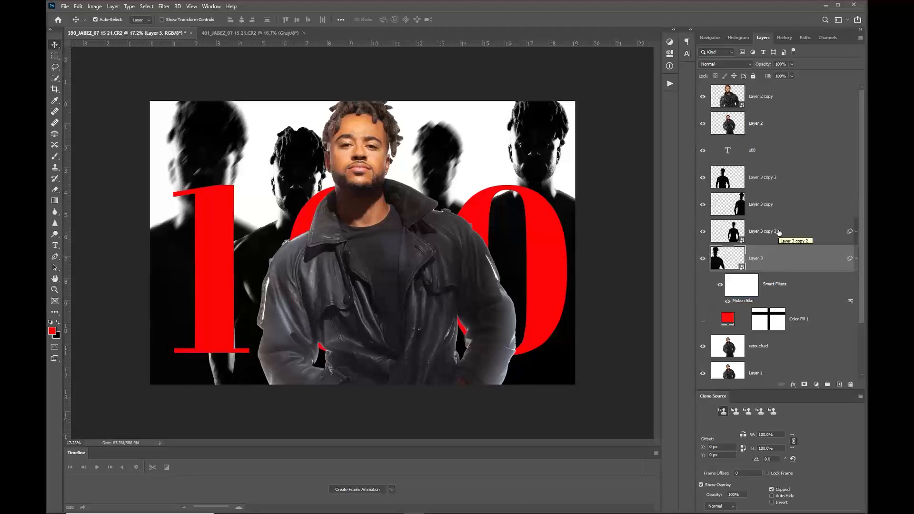
click(856, 232)
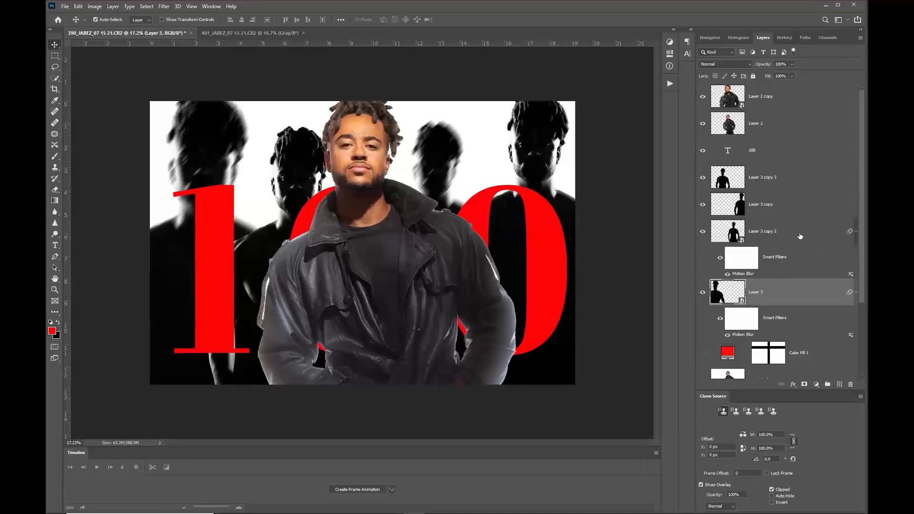
click(799, 236)
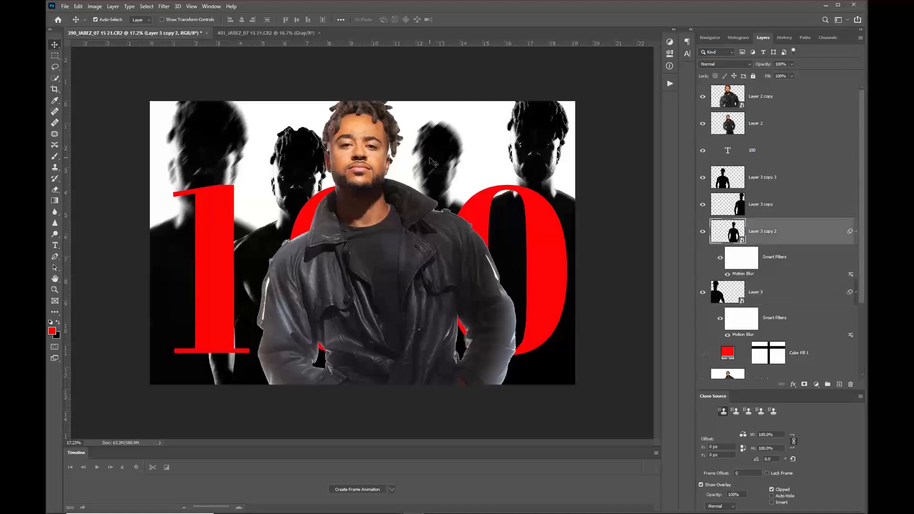
Convert the silhouette just left of the leather-coat man to a smart object.
click(287, 180)
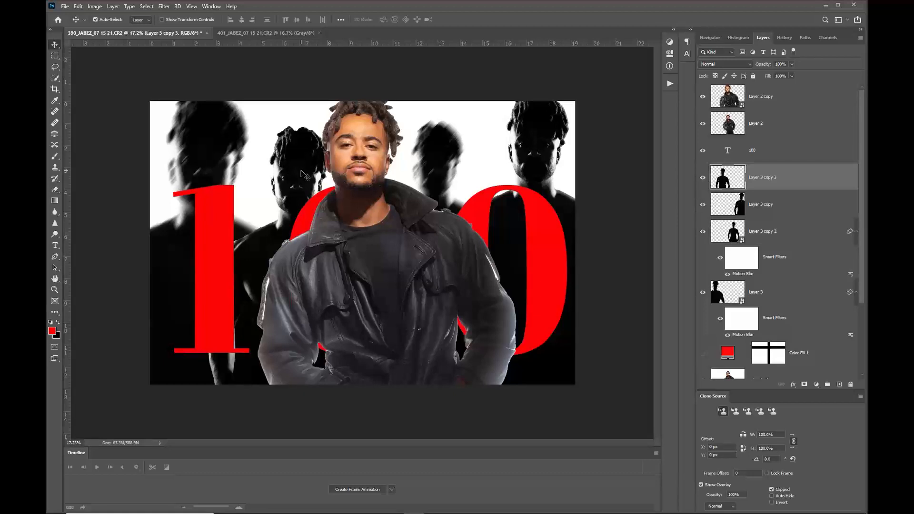
right_click(799, 186)
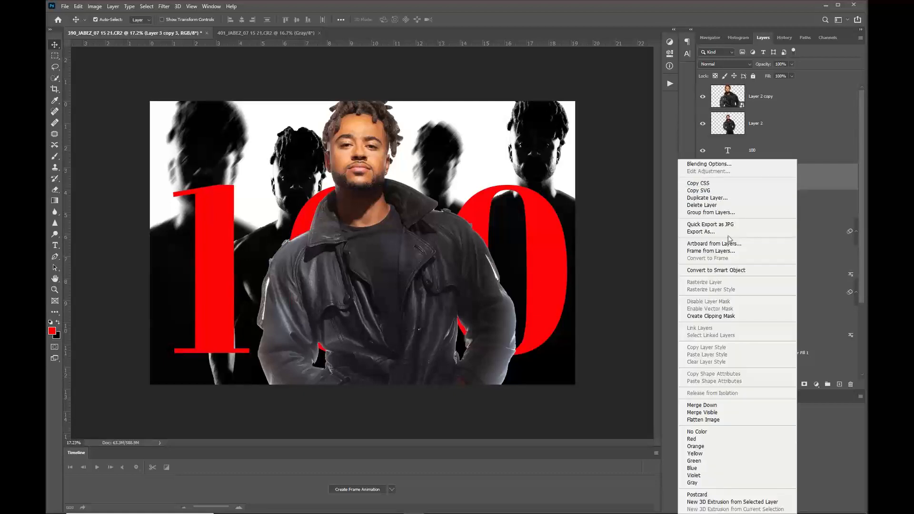
click(715, 270)
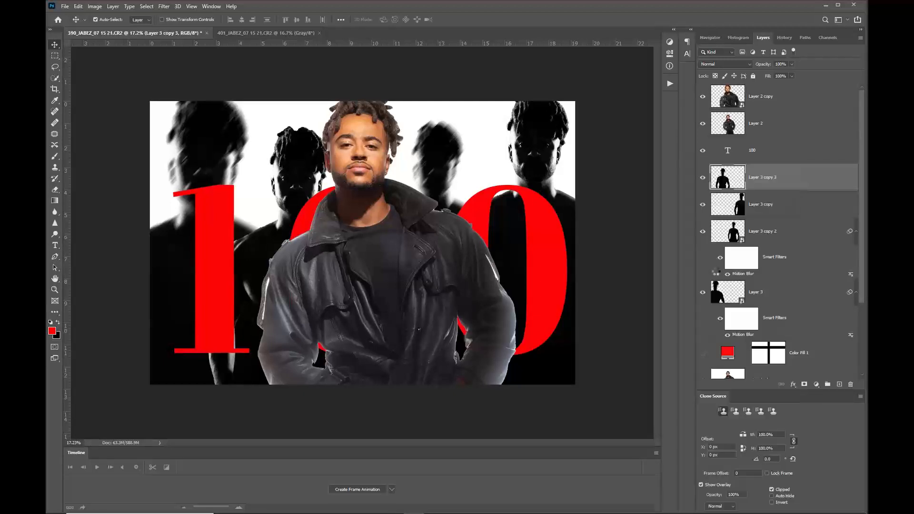
Apply a Gaussian Blur with a 16.6-pixel radius to the silhouette just left of the leather-coat man.
click(162, 6)
mouse_move(185, 104)
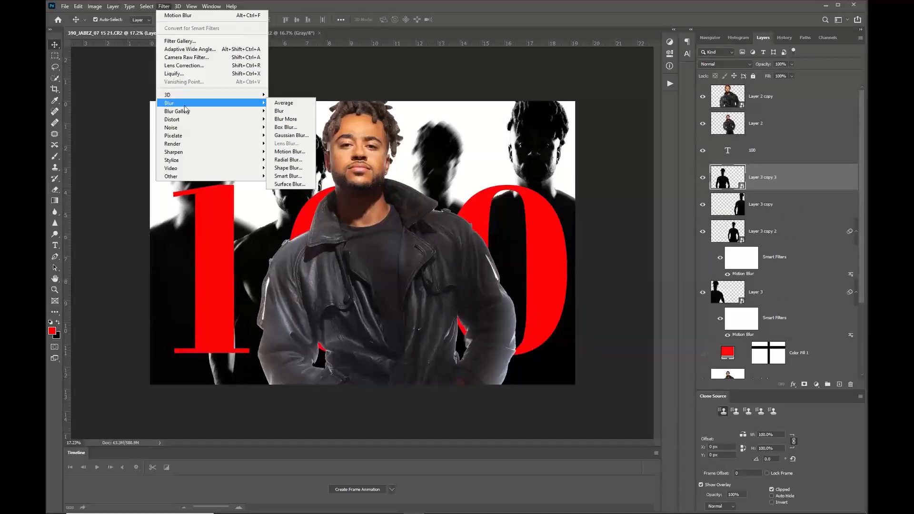
click(287, 135)
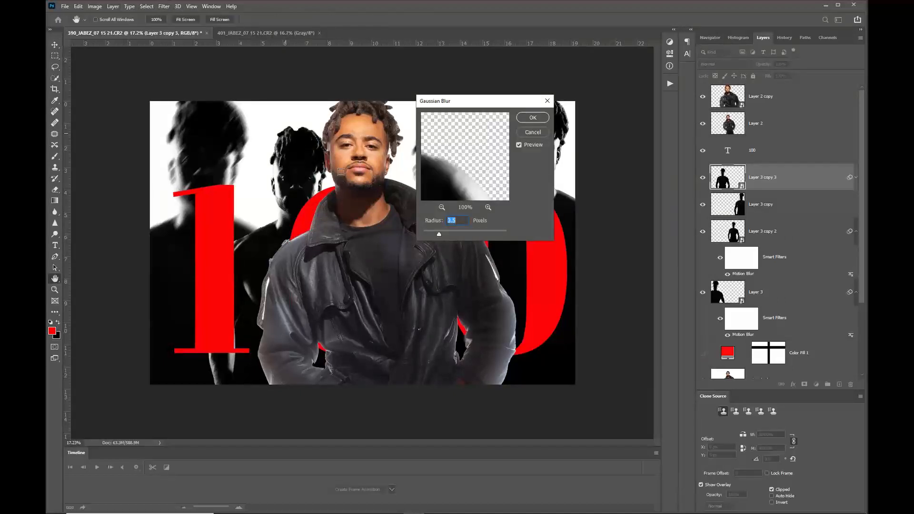
click(456, 234)
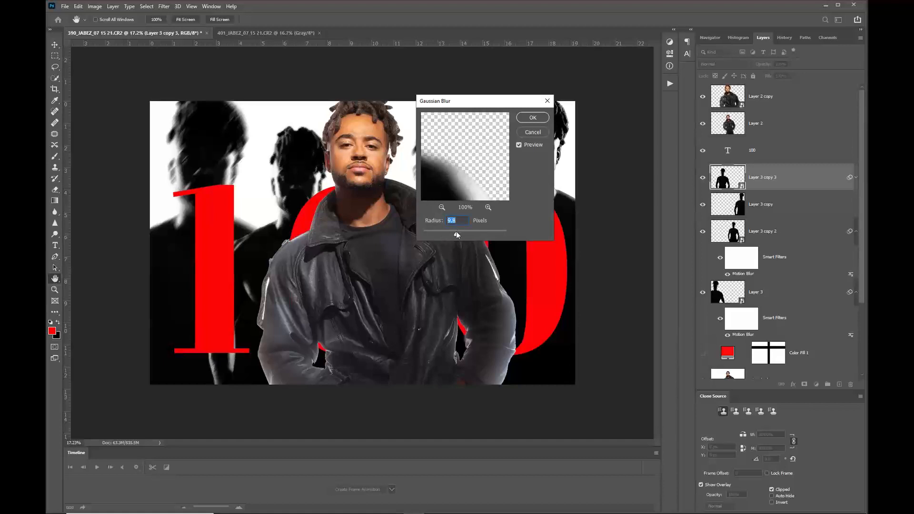
drag(456, 233, 459, 233)
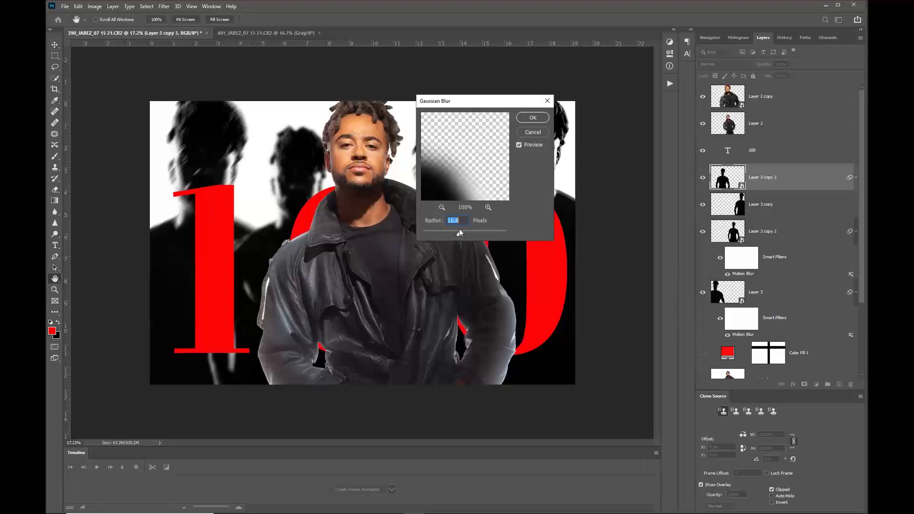
click(528, 120)
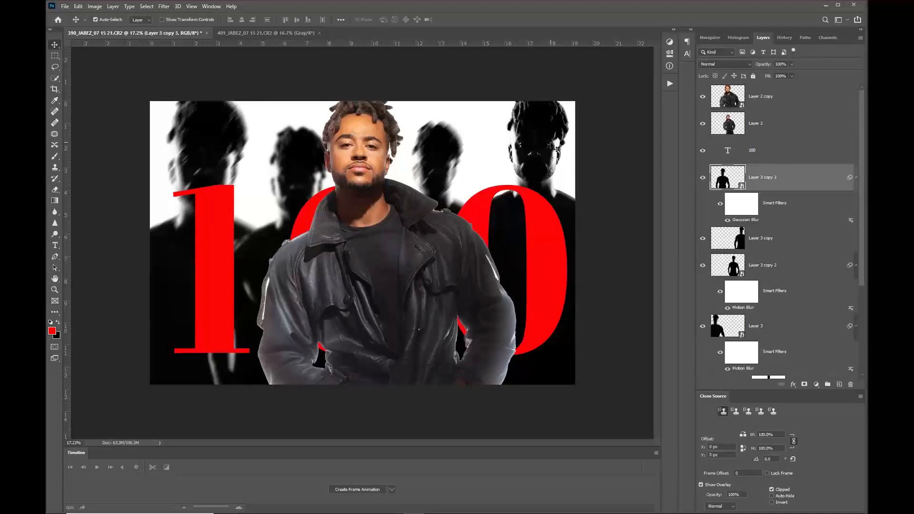
Convert the rightmost silhouette's layer, Layer 3 copy, to a smart object.
click(784, 237)
right_click(784, 237)
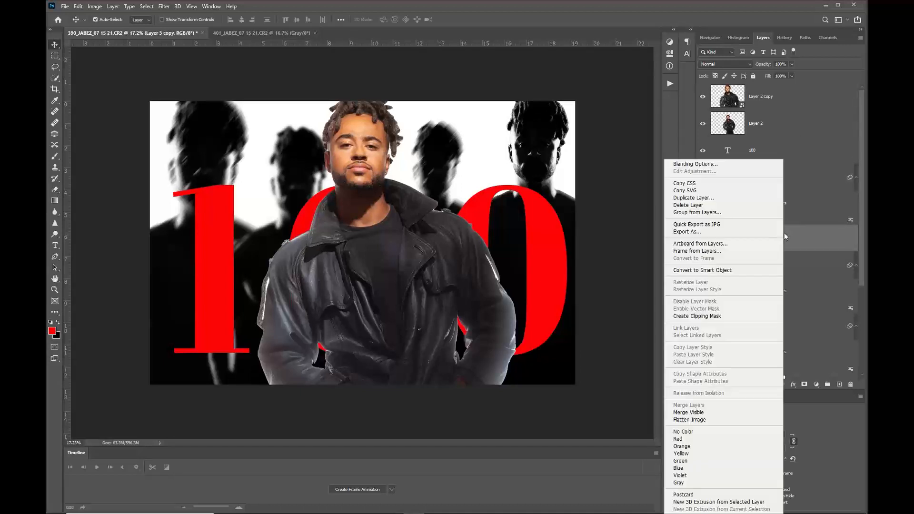
click(730, 271)
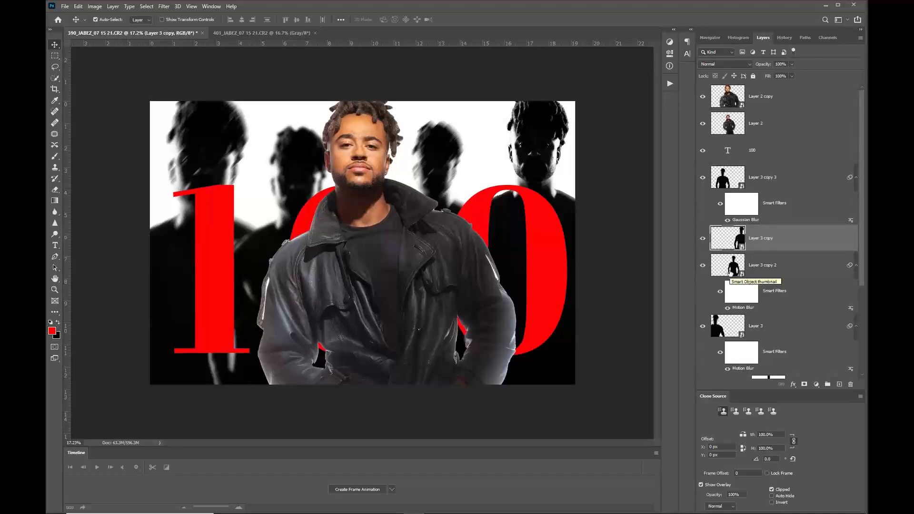
Apply a Motion Blur to the rightmost silhouette with an angle of -2° and a distance of 218 pixels.
click(165, 6)
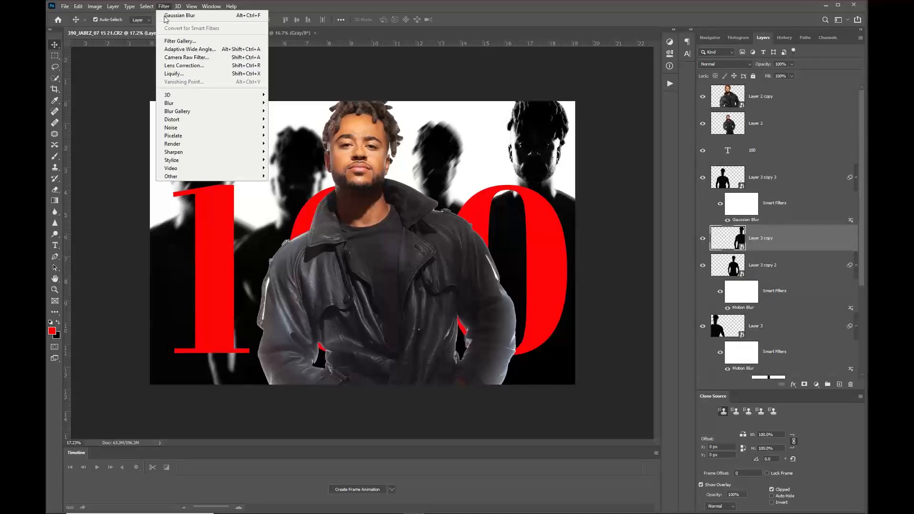
mouse_move(181, 103)
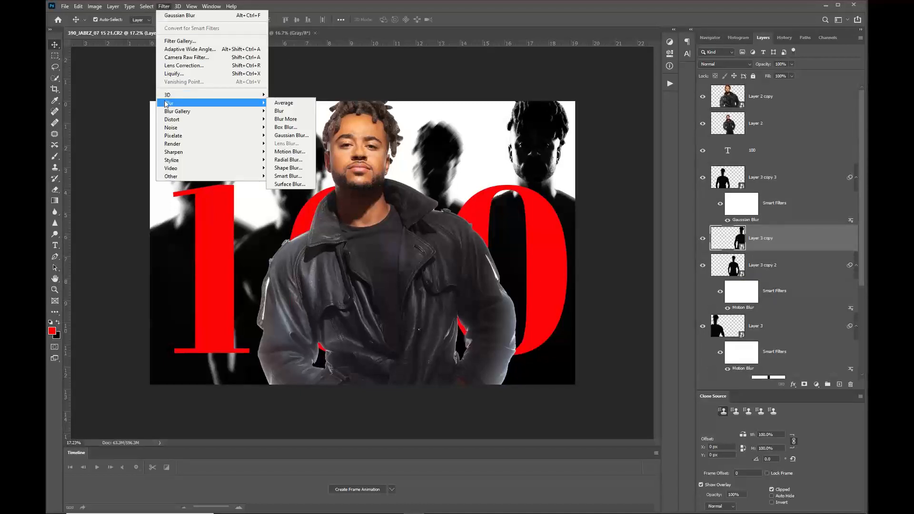
click(299, 154)
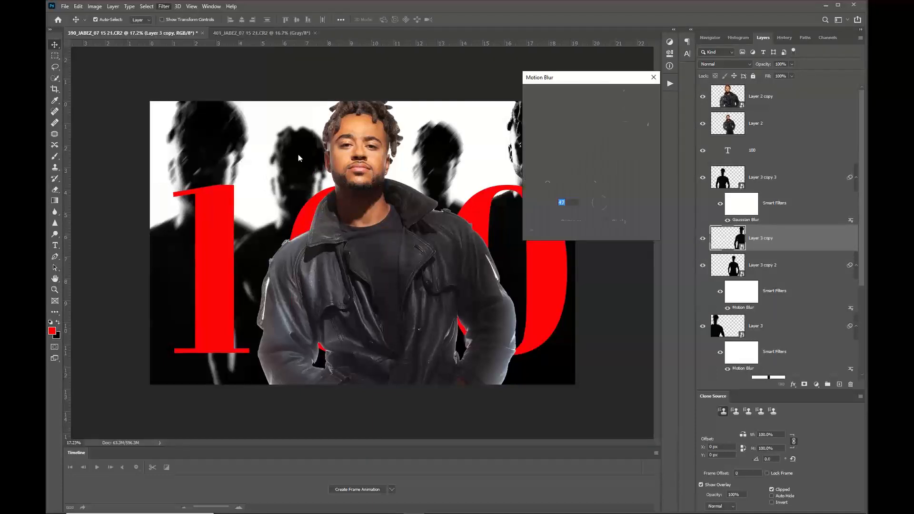
drag(576, 78, 274, 77)
drag(254, 234, 281, 232)
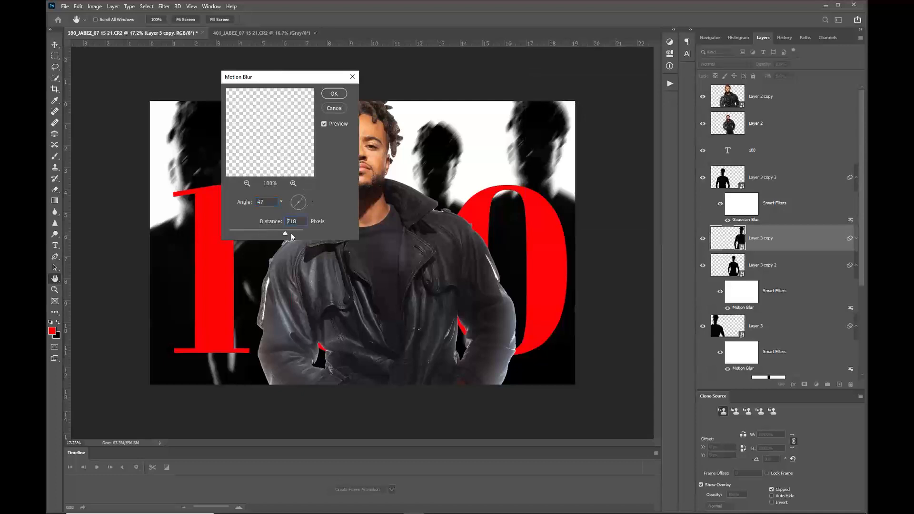
click(291, 233)
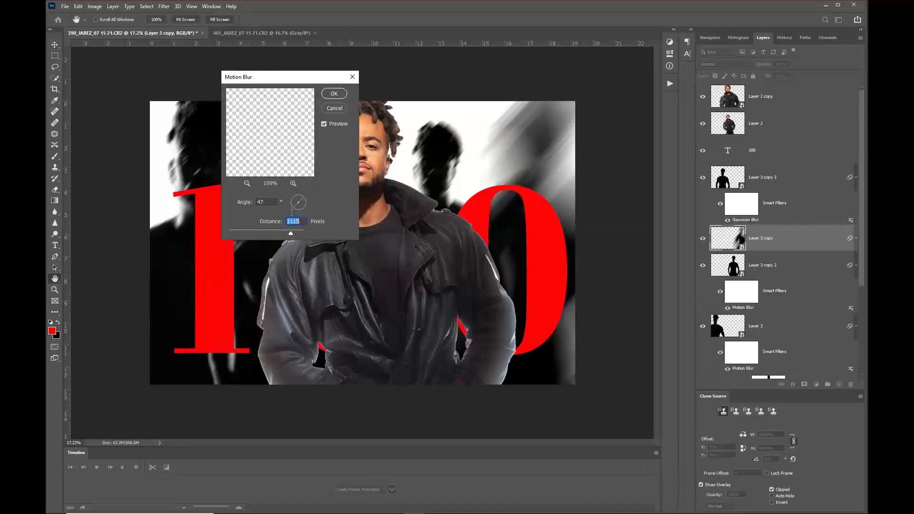
drag(296, 205, 269, 234)
click(269, 234)
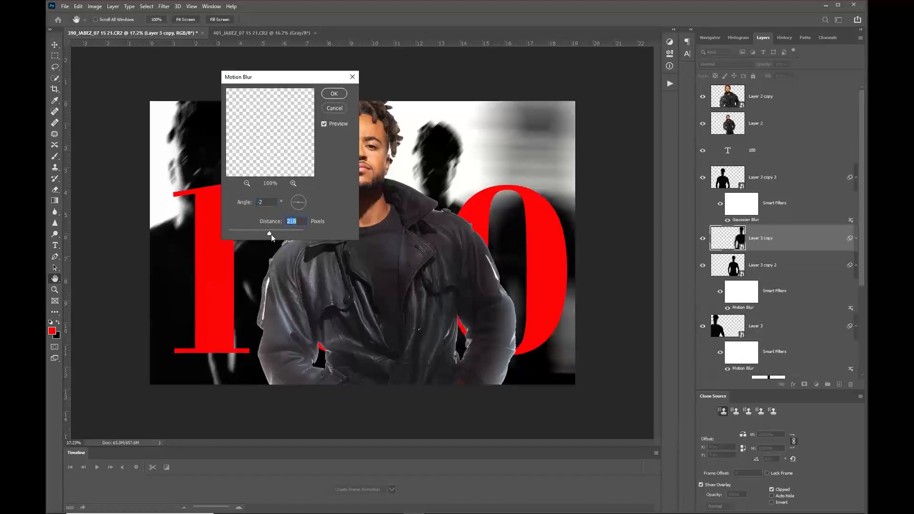
click(333, 93)
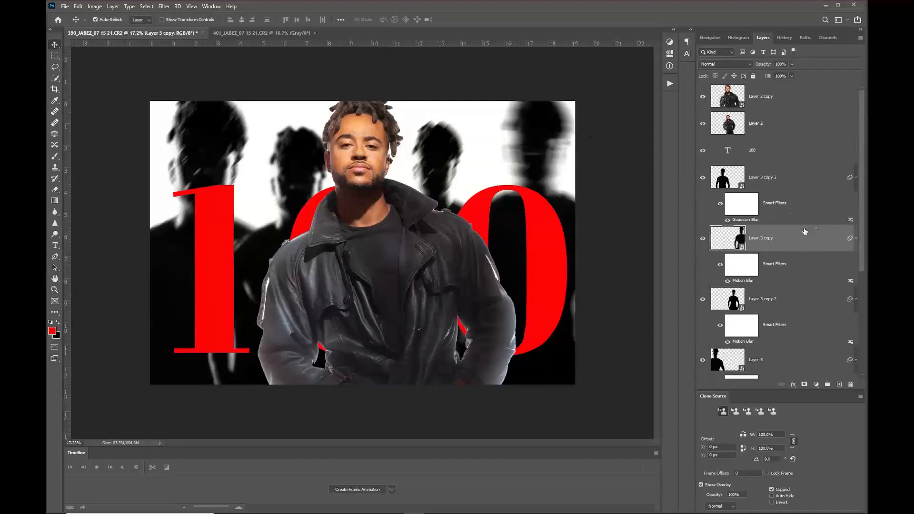
Copy the silhouette just left of the leather-coat man as a new smart object and turn off the copy's Gaussian Blur.
click(785, 176)
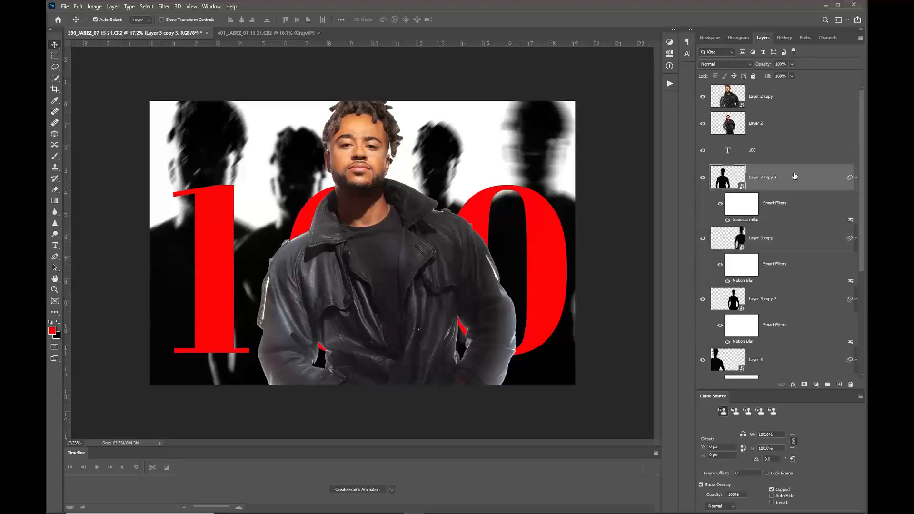
right_click(794, 177)
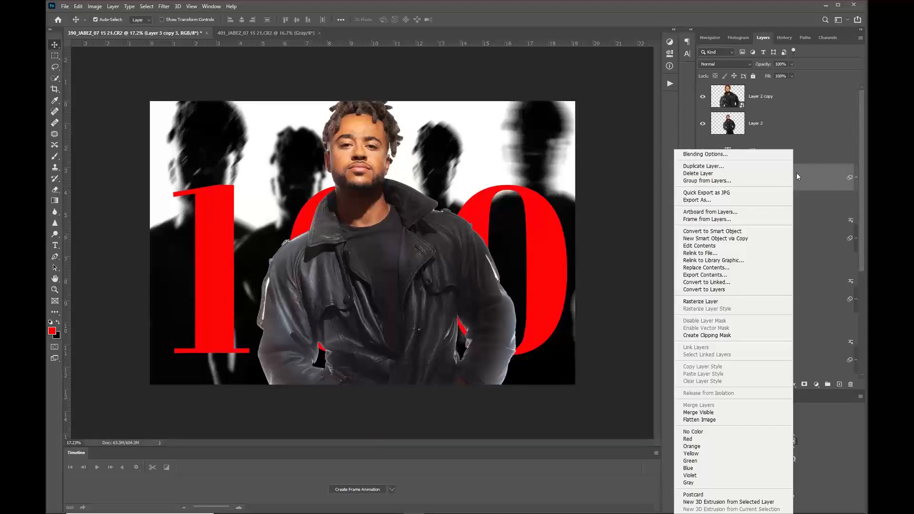
click(762, 238)
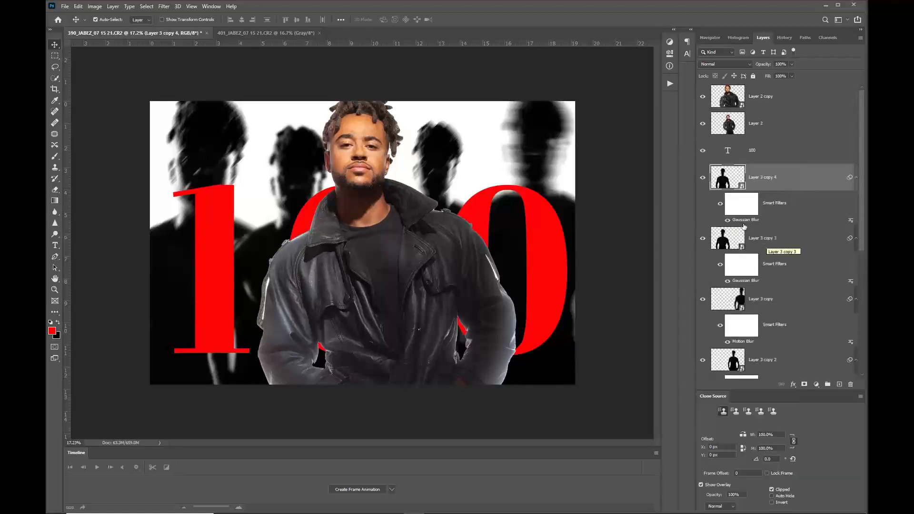
click(728, 220)
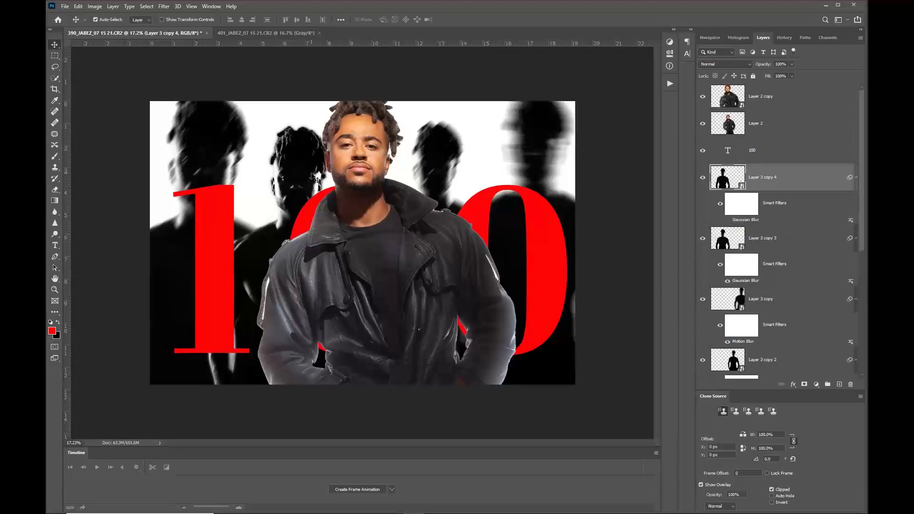
Move the sharp silhouette copy between the two silhouettes right of the leather-coat man and scale it to about 106.72%.
drag(315, 177, 487, 173)
key(ctrl+t)
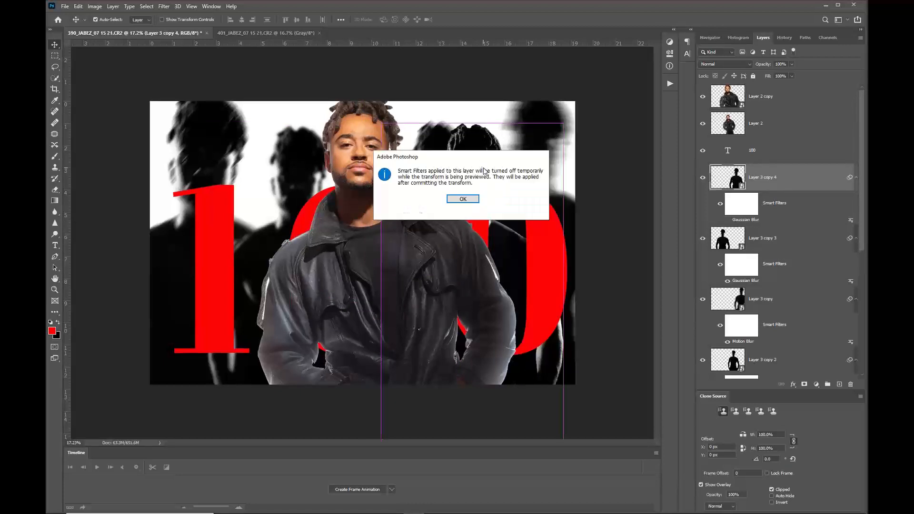
click(460, 200)
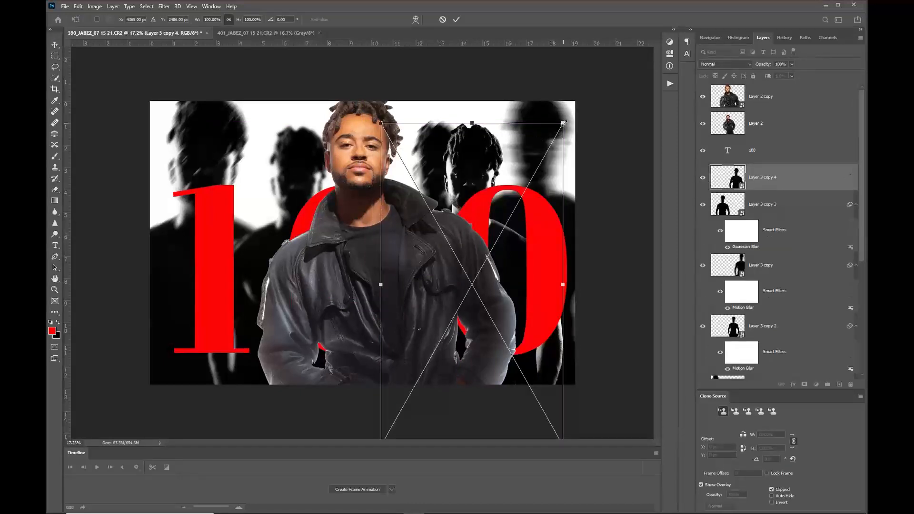
drag(563, 122, 581, 97)
drag(487, 149, 499, 147)
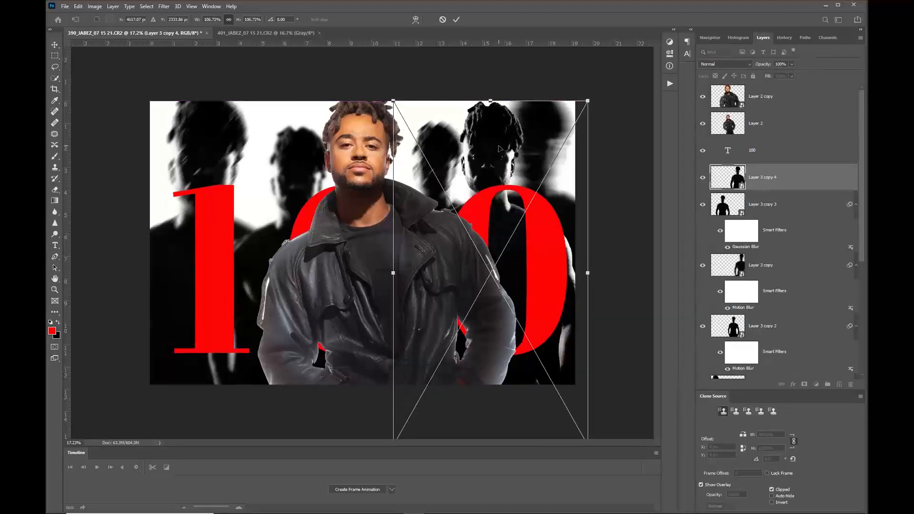
key(Return)
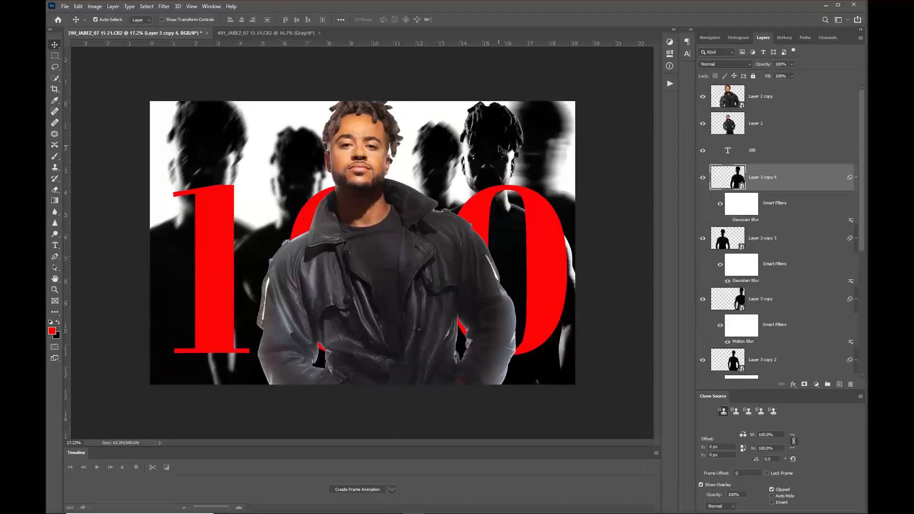
drag(478, 139, 478, 139)
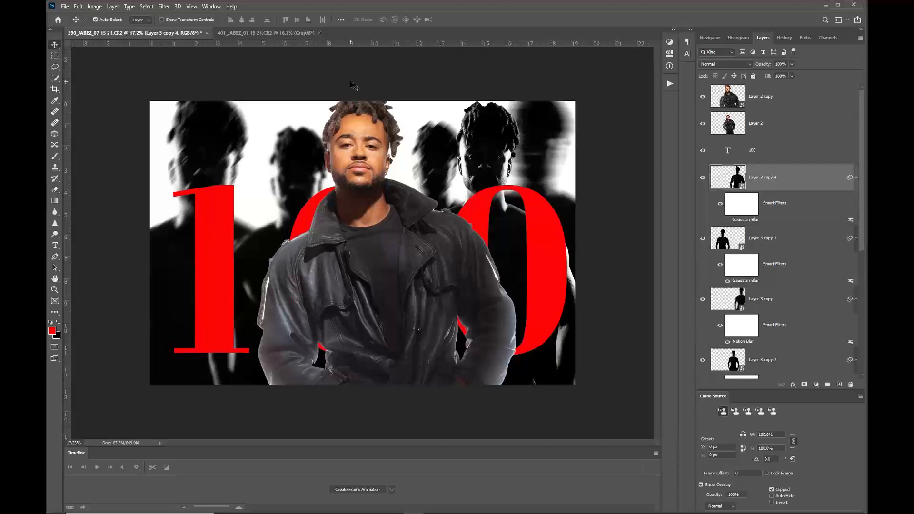
Shift the red 100 text slightly left and move the enlarged leather-coat man to the right.
mouse_move(220, 237)
mouse_down()
mouse_move(198, 241)
mouse_move(217, 237)
mouse_up()
drag(390, 244, 418, 242)
Hide the smaller leather-coat man on Layer 2 along with the retouched and Layer 1 layers.
click(738, 125)
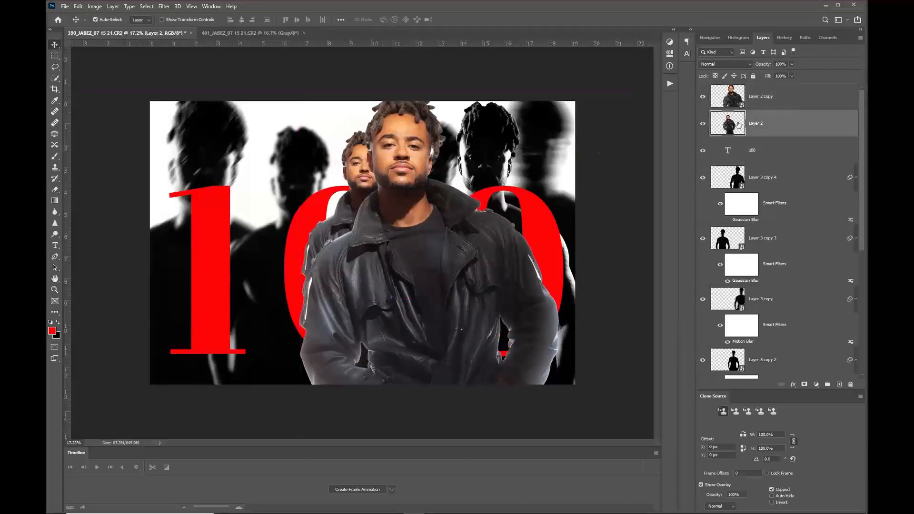
click(702, 124)
click(364, 172)
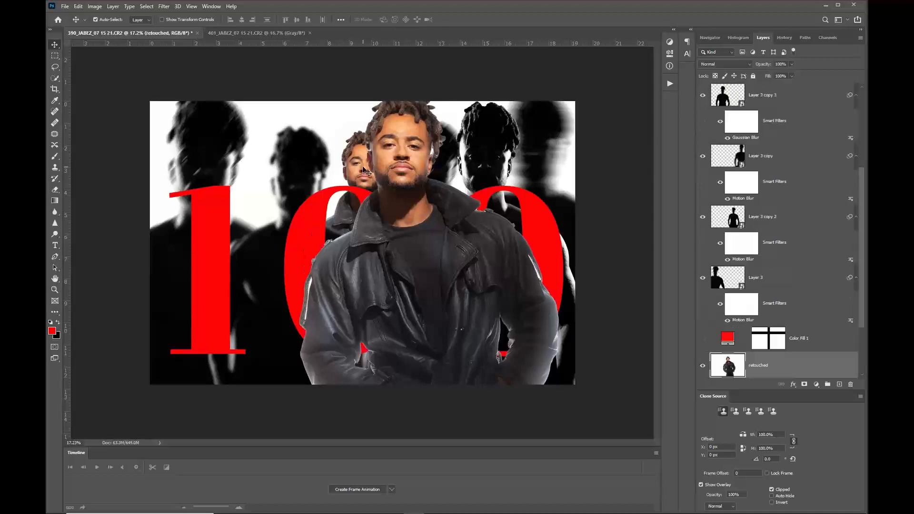
click(703, 366)
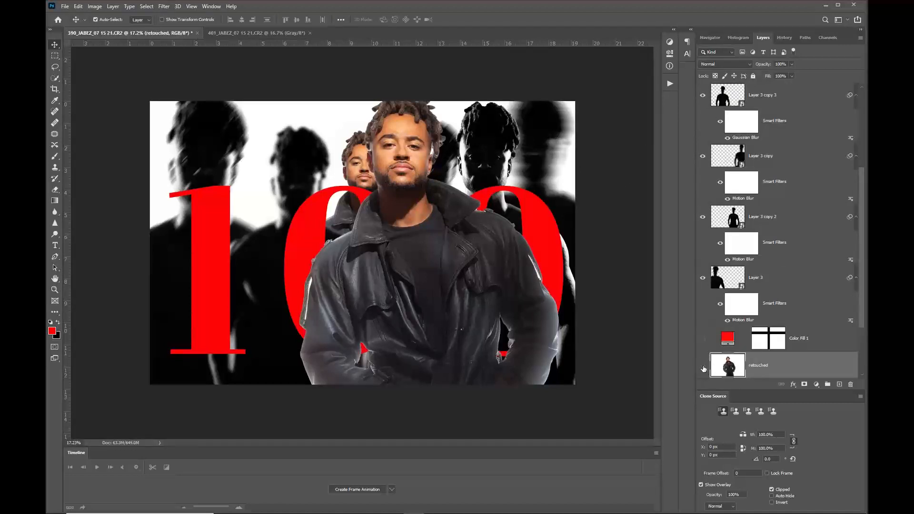
scroll(703, 367, down, 3)
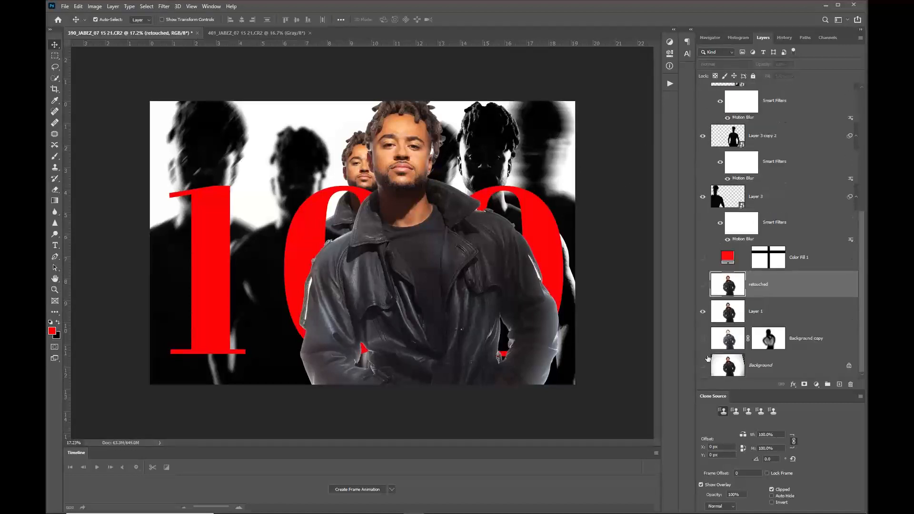
click(702, 312)
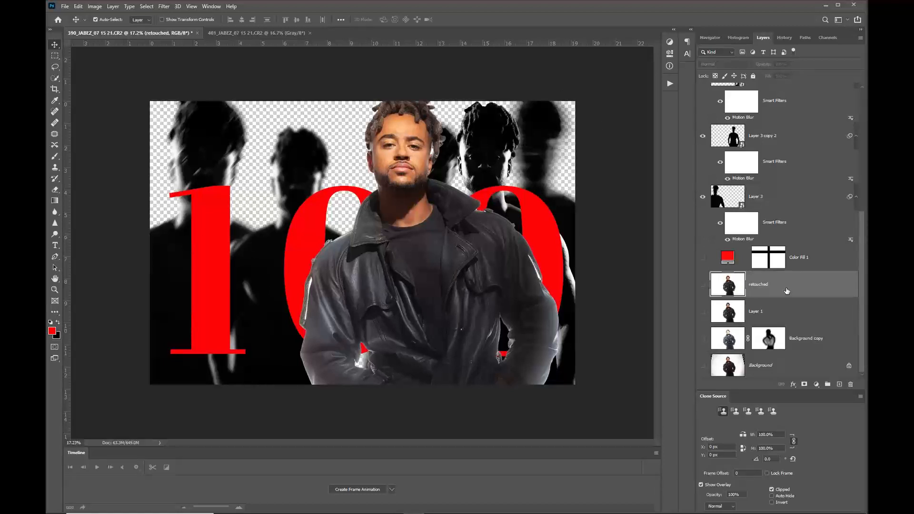
Add a new layer above the retouched layer and fill it with black.
click(839, 385)
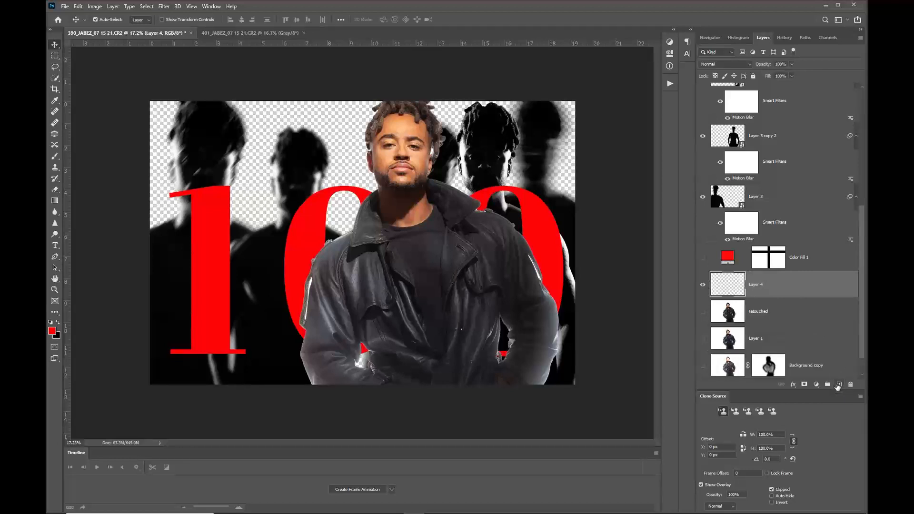
key(d)
key(alt+BackSpace)
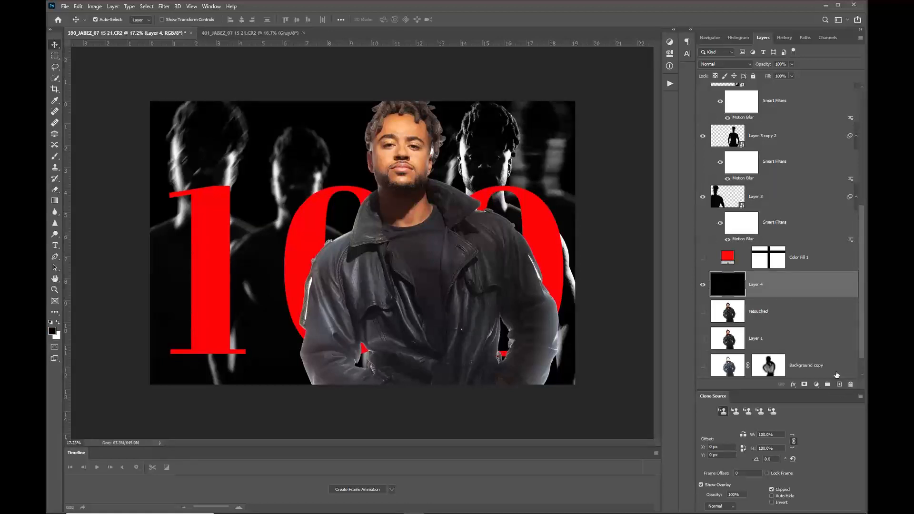
Move the black layer directly above the Background layer and fill it with white.
scroll(809, 312, down, 1)
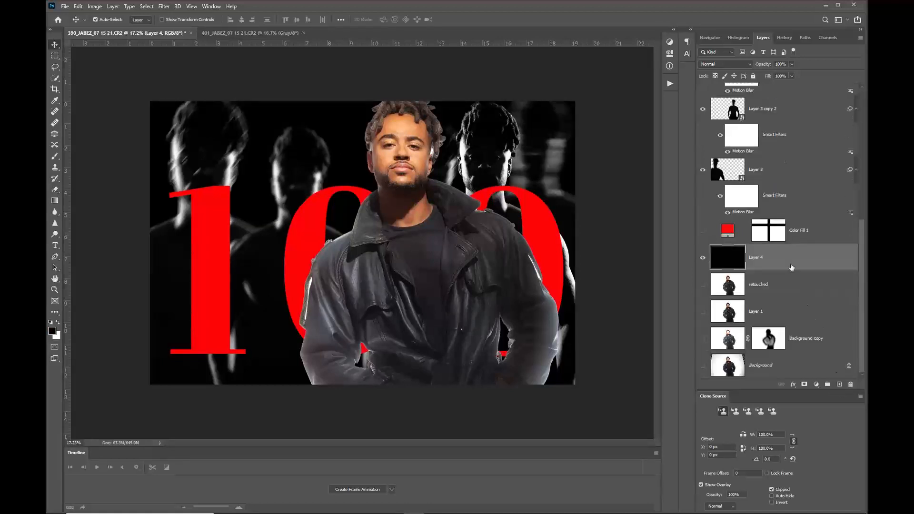
drag(791, 264, 798, 351)
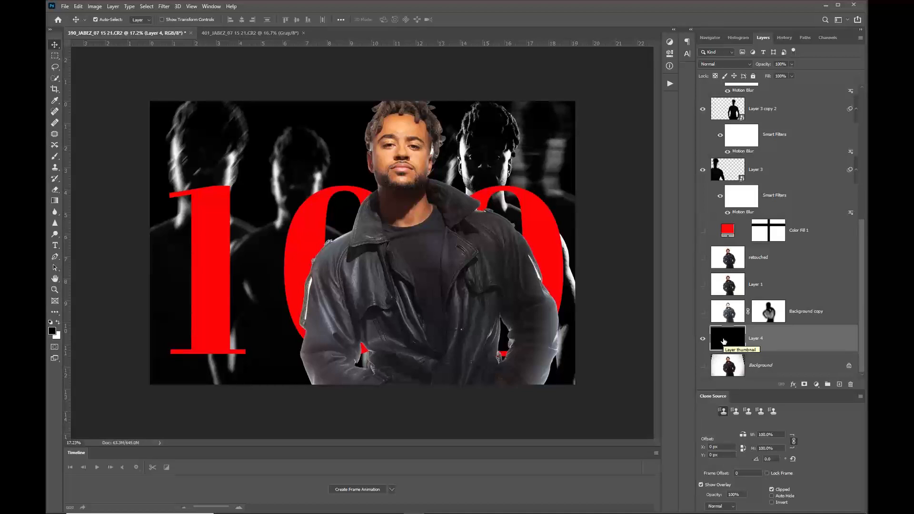
key(ctrl+BackSpace)
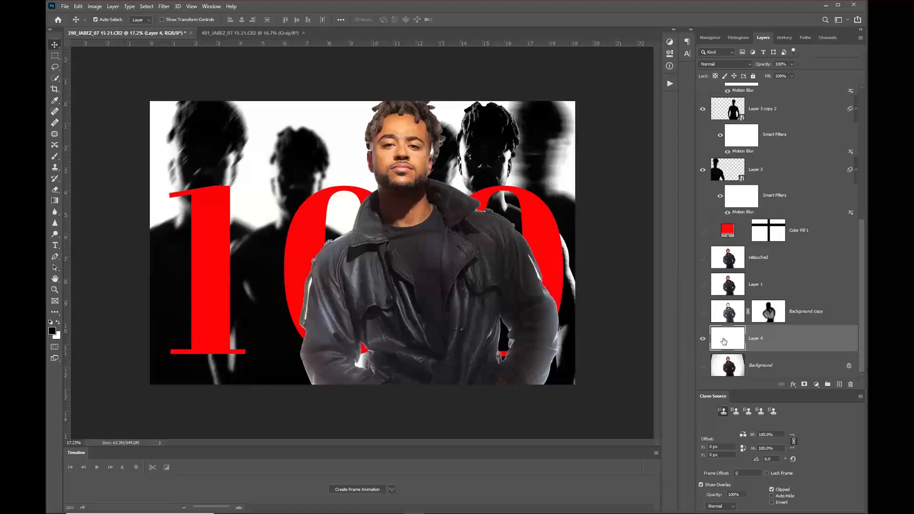
Add a black 000000 Solid Color fill layer above the white Layer 4 and compare the backdrop with it hidden and shown.
click(816, 384)
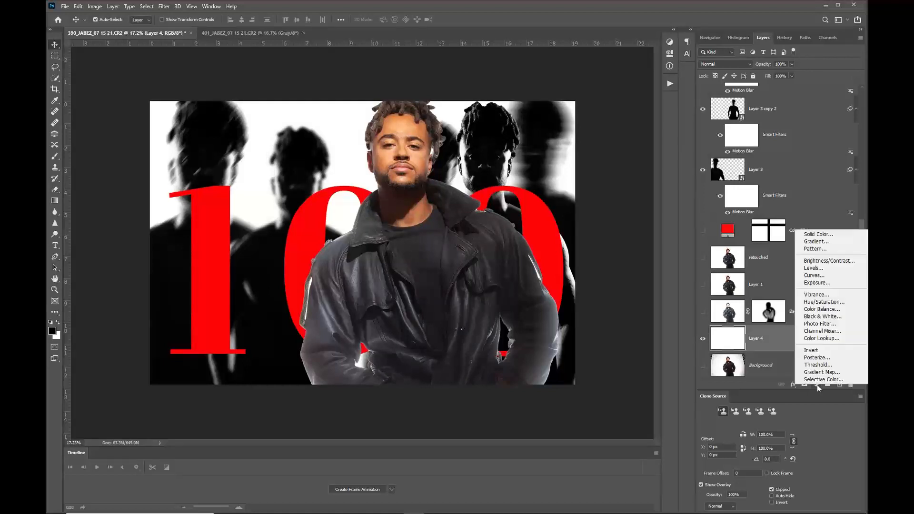
click(816, 234)
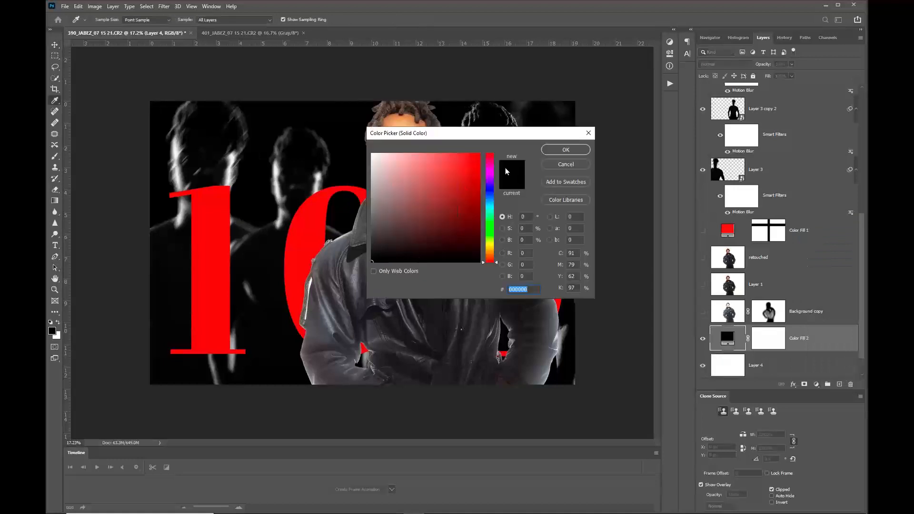
click(566, 149)
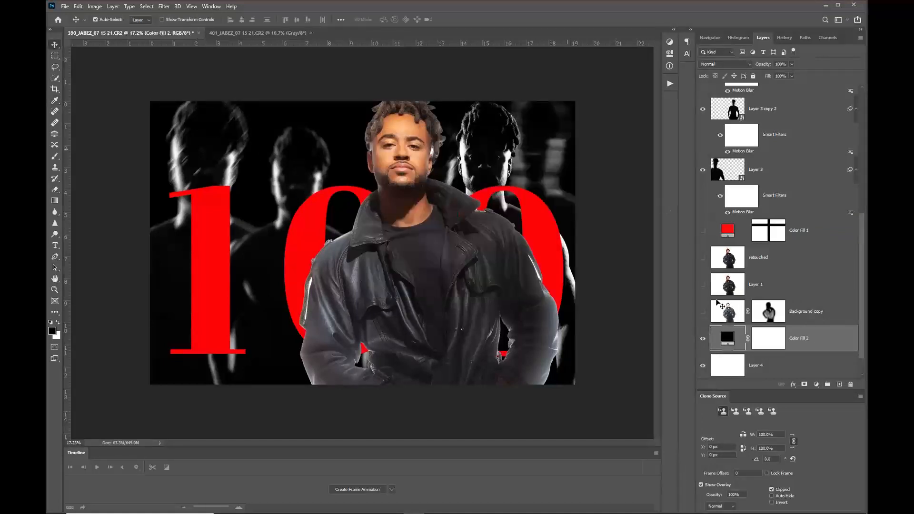
click(703, 339)
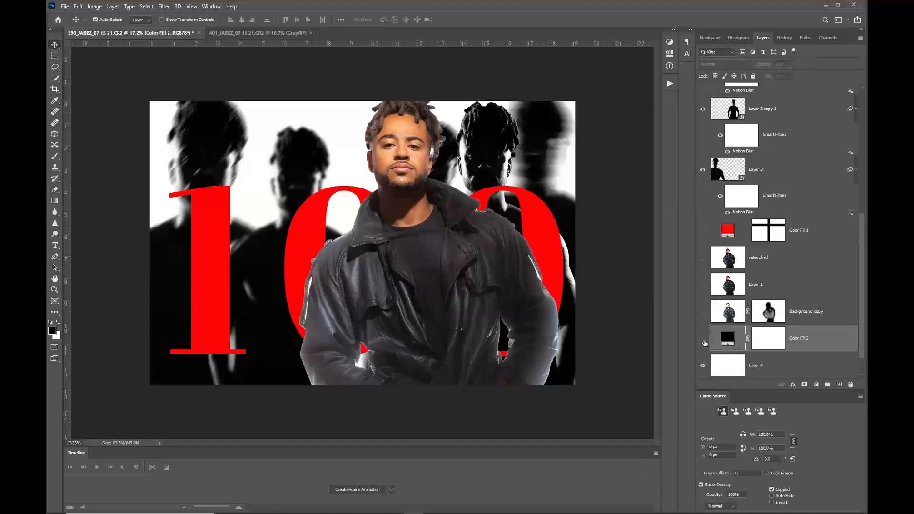
click(703, 339)
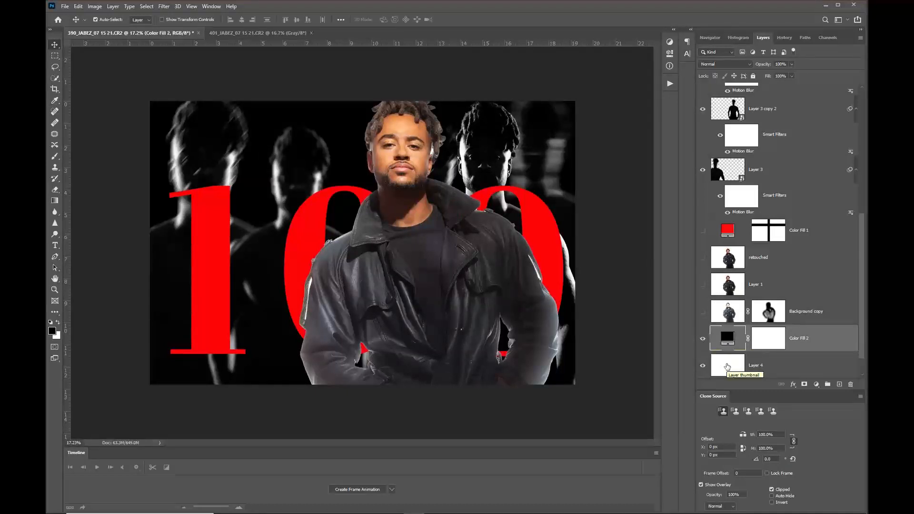
Hide the white Layer 4, keep the black fill layer visible, and delete Layer 4.
scroll(723, 353, down, 1)
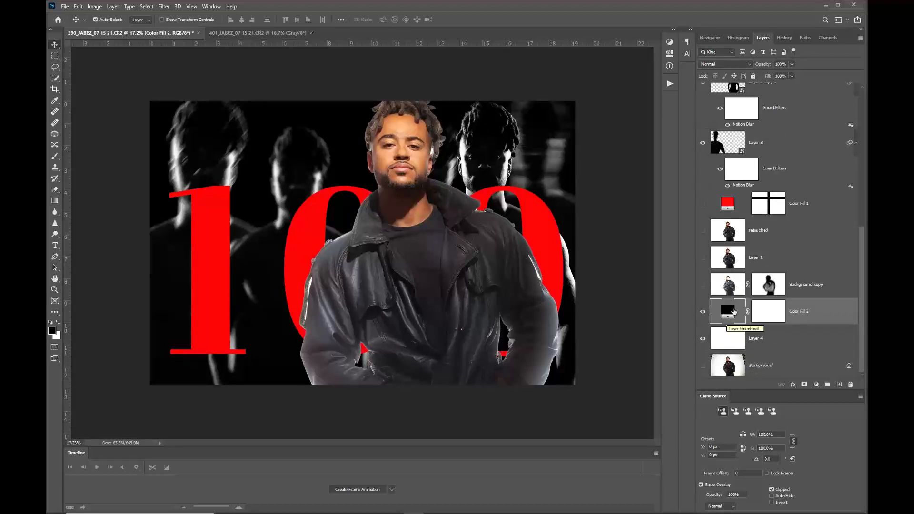
click(703, 339)
click(703, 312)
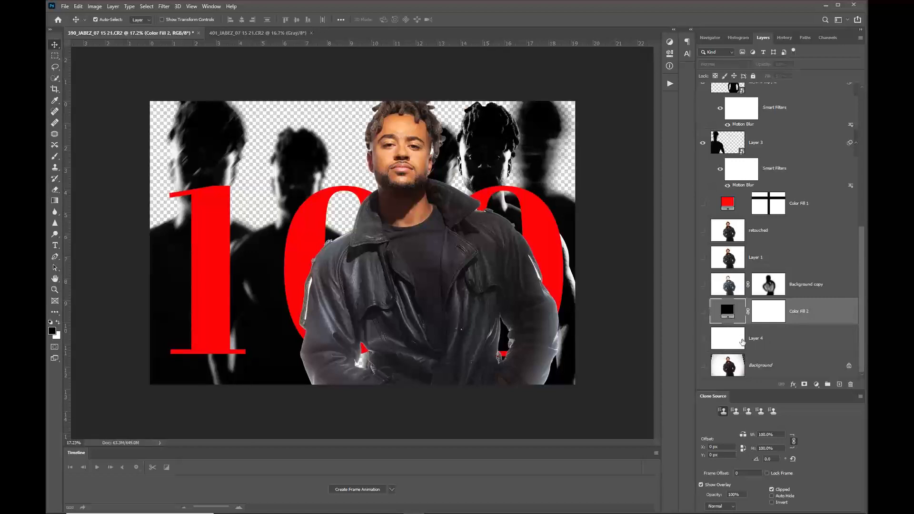
click(703, 312)
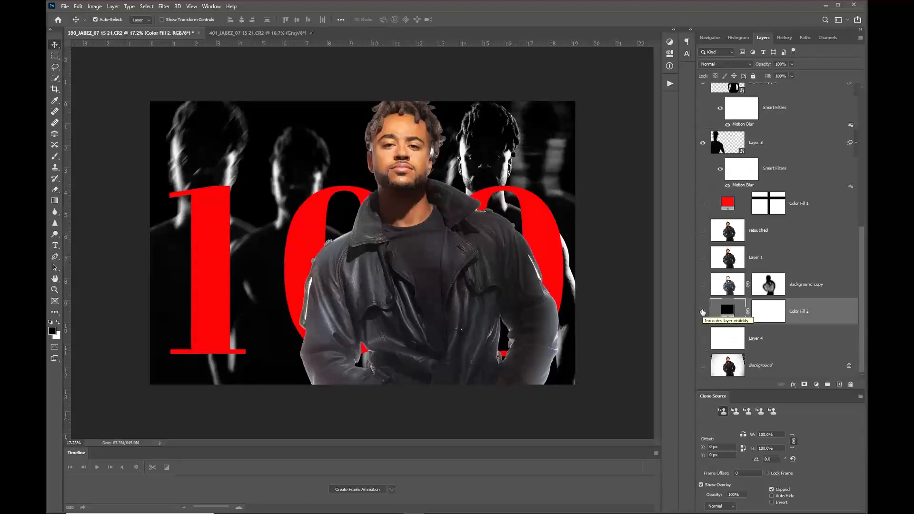
click(787, 341)
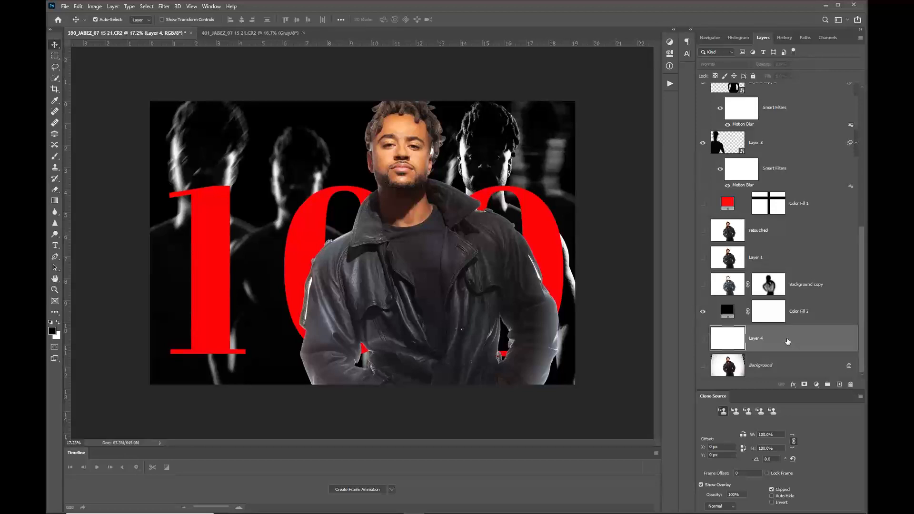
drag(788, 341, 851, 384)
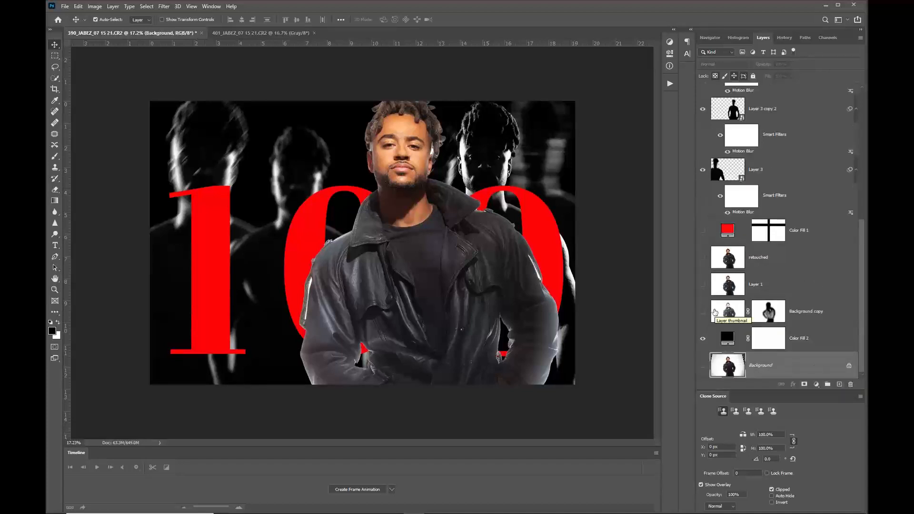
Preview several red shades for the Color Fill 2 backdrop and settle on a near-black colour.
click(726, 338)
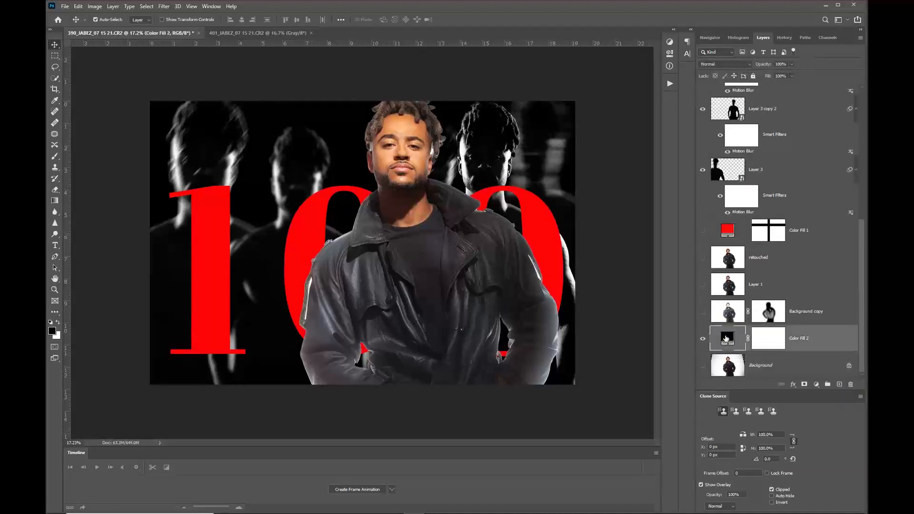
double_click(726, 338)
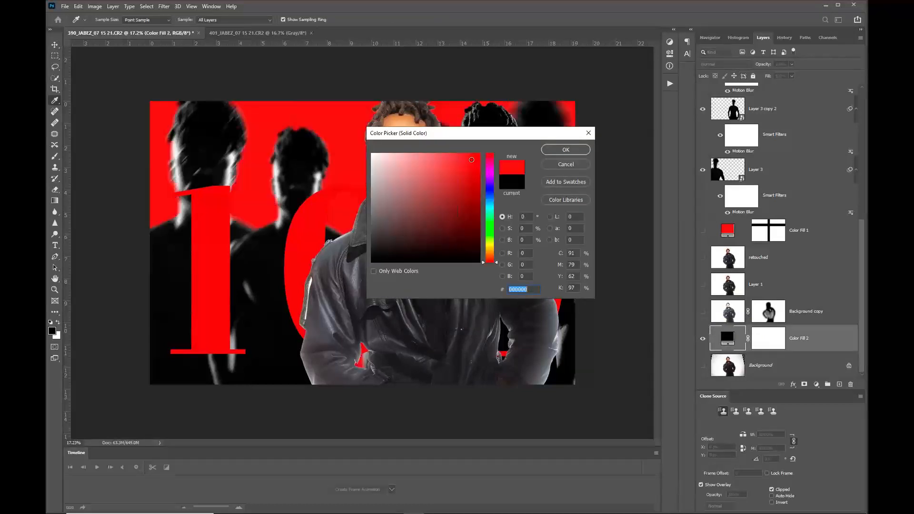
click(471, 160)
click(464, 190)
drag(472, 137, 709, 106)
click(652, 196)
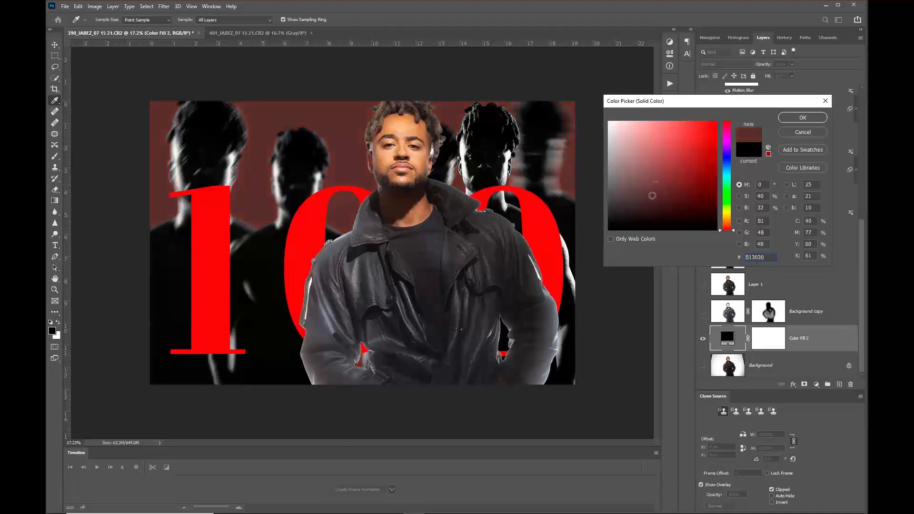
click(666, 149)
click(678, 224)
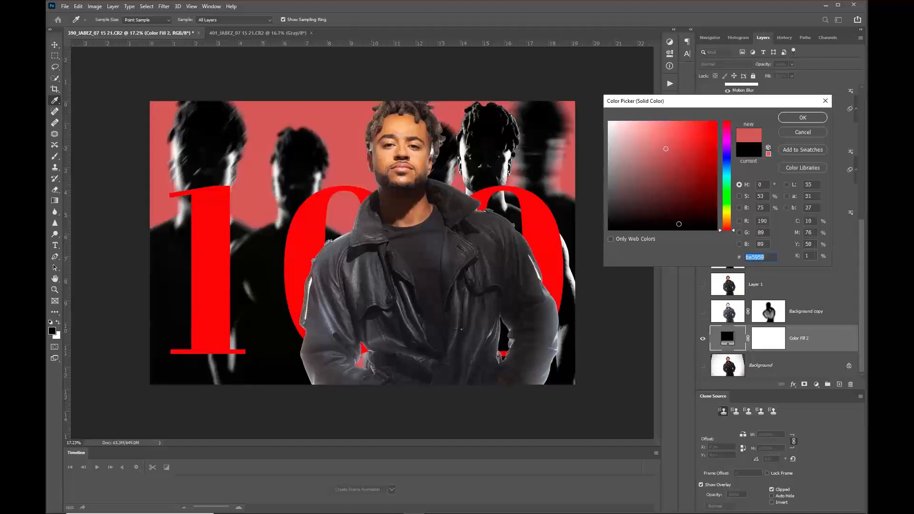
click(615, 225)
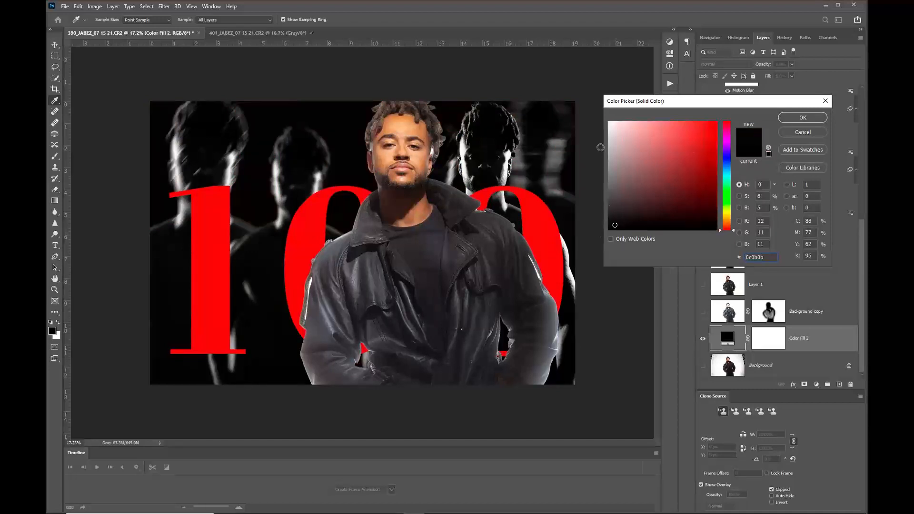
click(624, 226)
click(806, 118)
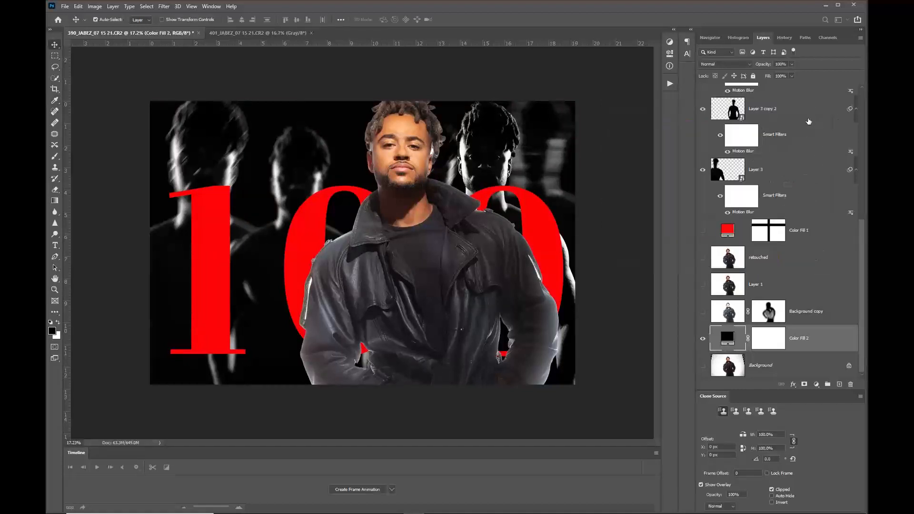
Move the red 100 text slightly left and compare the composite with the text hidden and shown.
scroll(491, 269, down, 2)
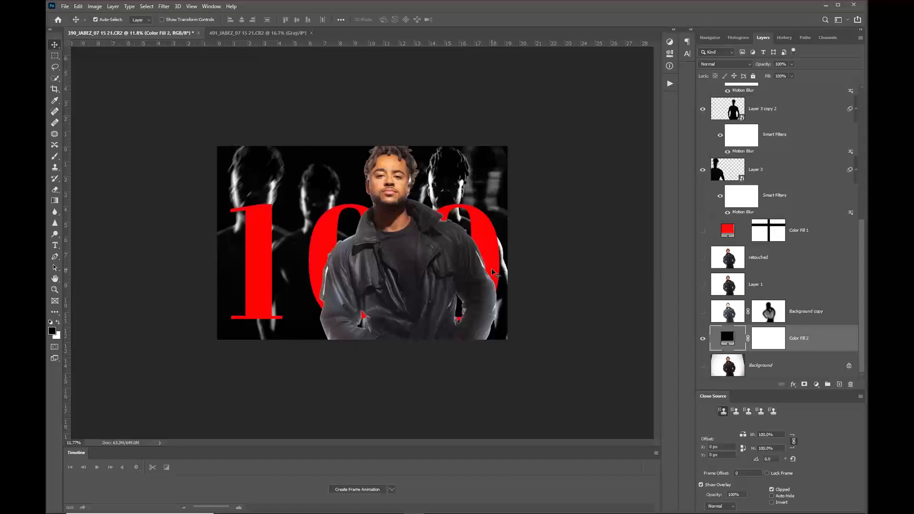
scroll(831, 213, up, 5)
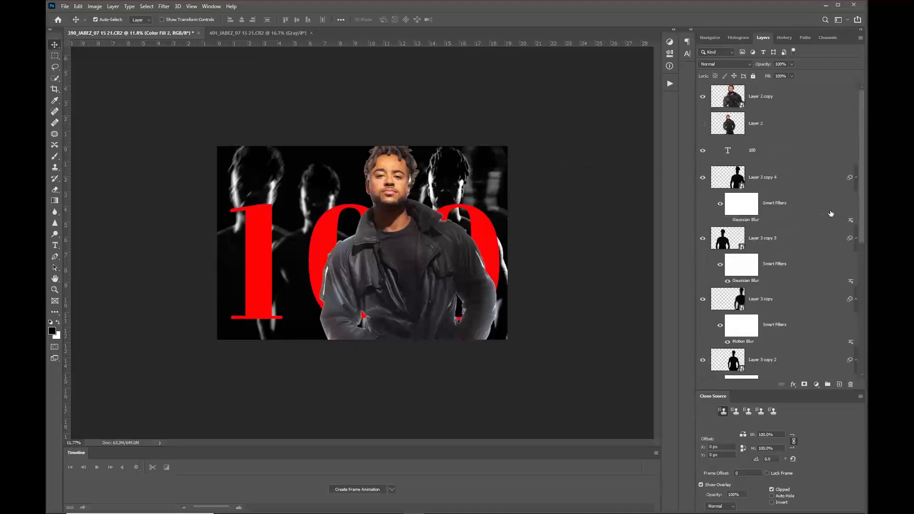
scroll(828, 215, down, 4)
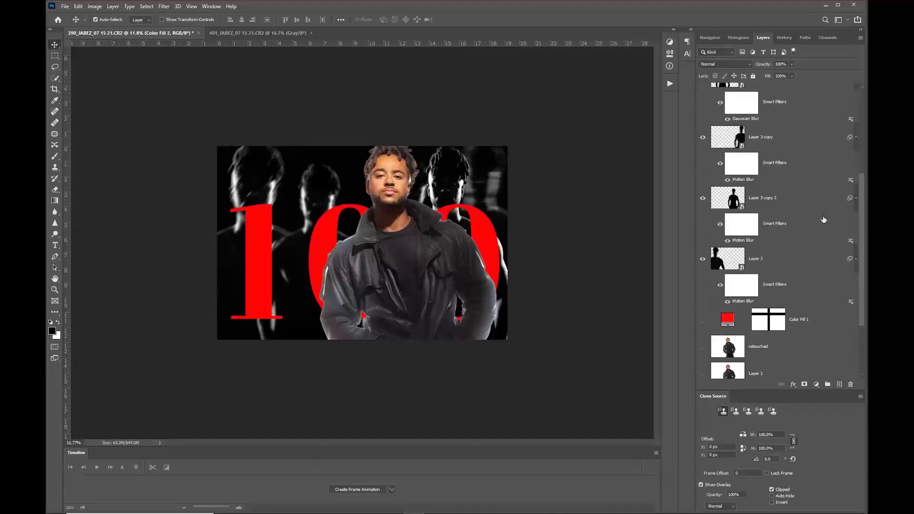
scroll(824, 219, down, 3)
scroll(823, 222, up, 6)
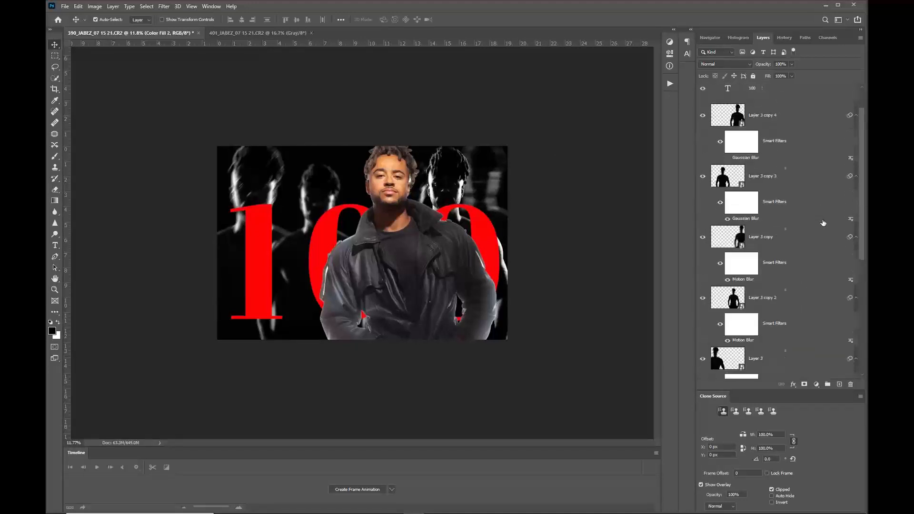
scroll(822, 223, up, 2)
click(797, 149)
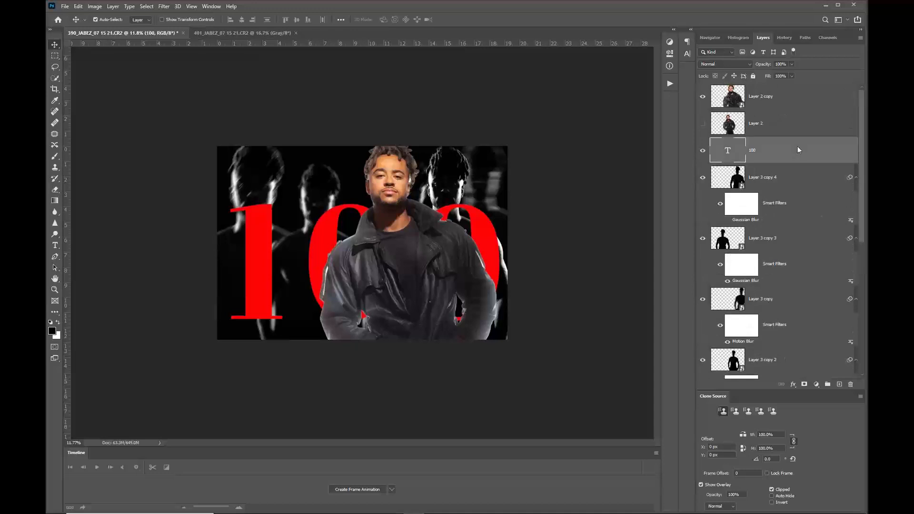
mouse_move(325, 229)
mouse_down()
mouse_move(342, 215)
mouse_move(329, 190)
mouse_move(321, 228)
mouse_up()
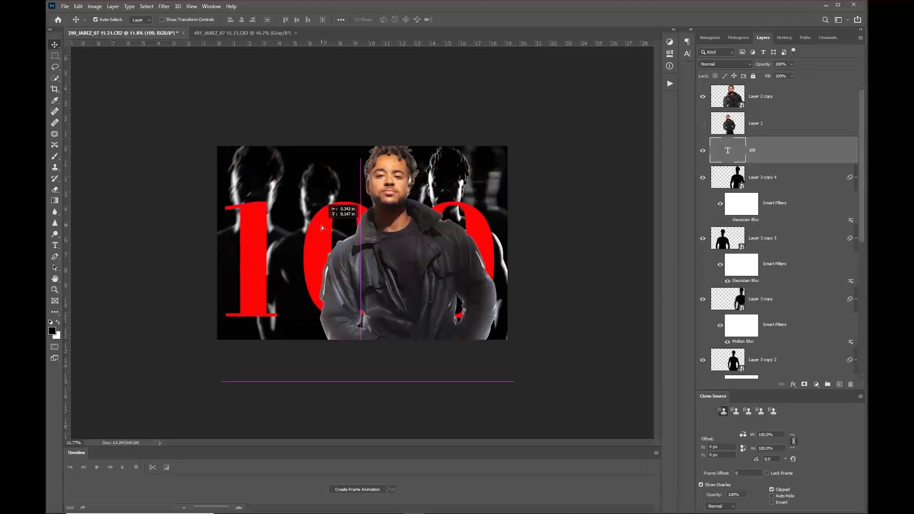
mouse_move(322, 228)
mouse_down()
mouse_move(157, 228)
mouse_move(328, 224)
mouse_move(419, 245)
mouse_move(314, 203)
mouse_move(309, 229)
mouse_up()
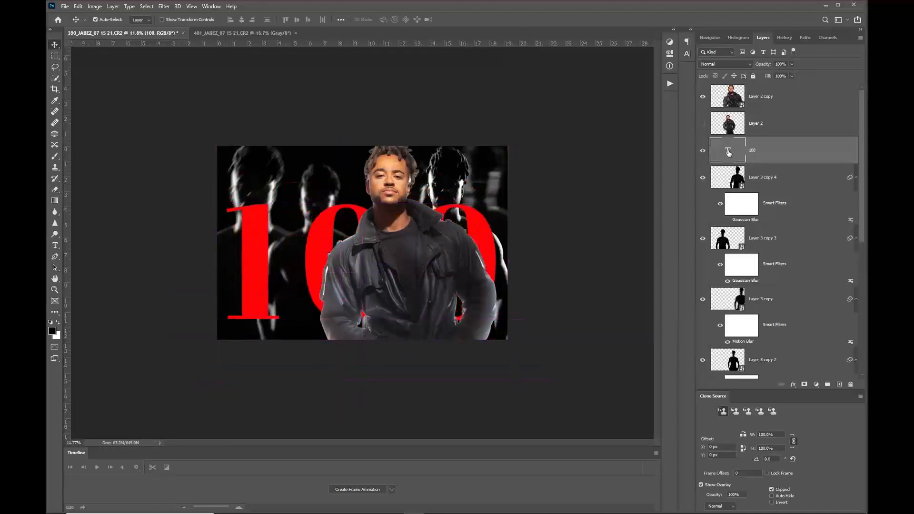
click(703, 151)
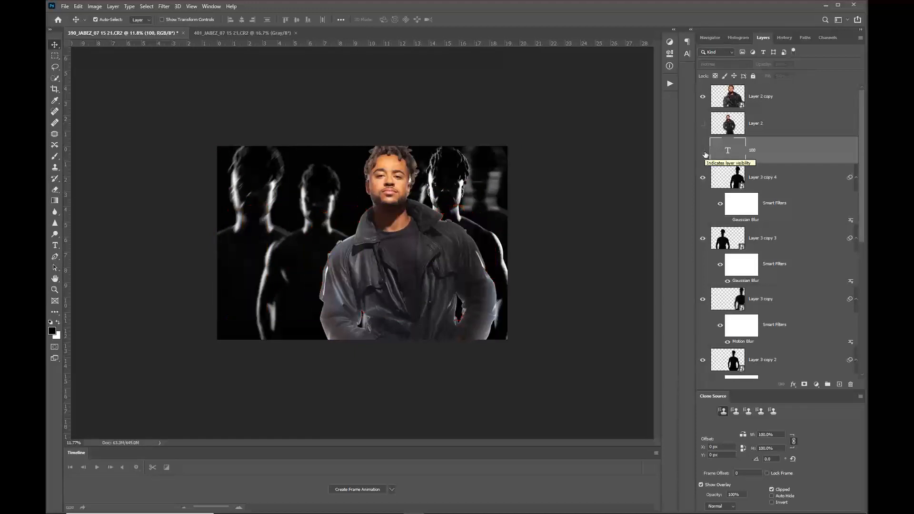
click(704, 151)
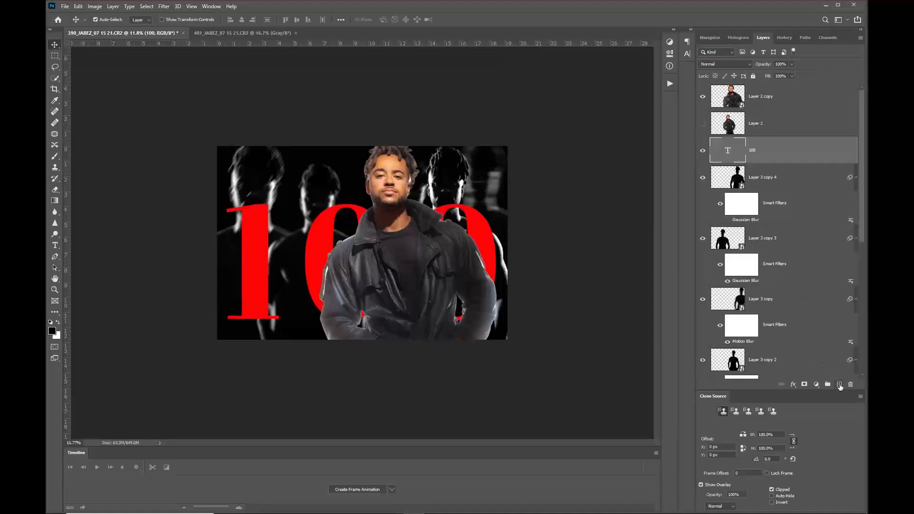
Add a new layer above the red 100 text and create vertical 100 text in a tall box over the canvas middle.
click(839, 384)
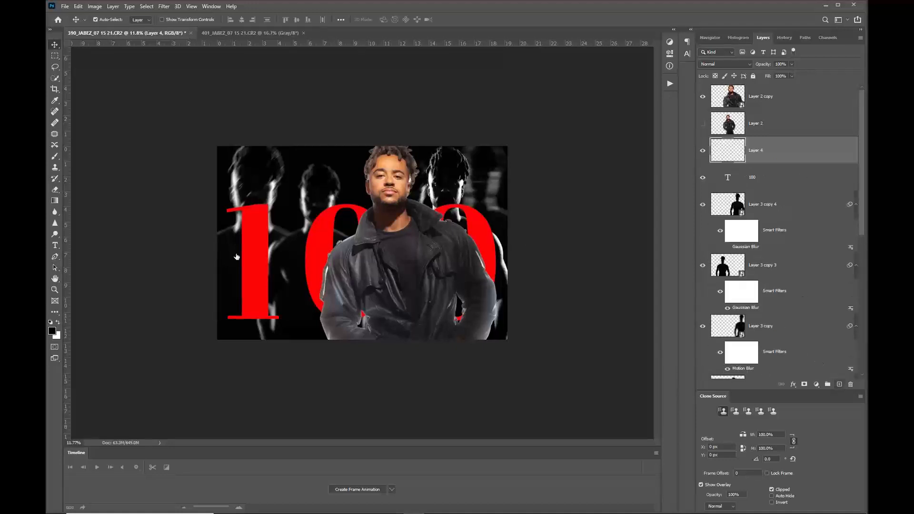
click(60, 248)
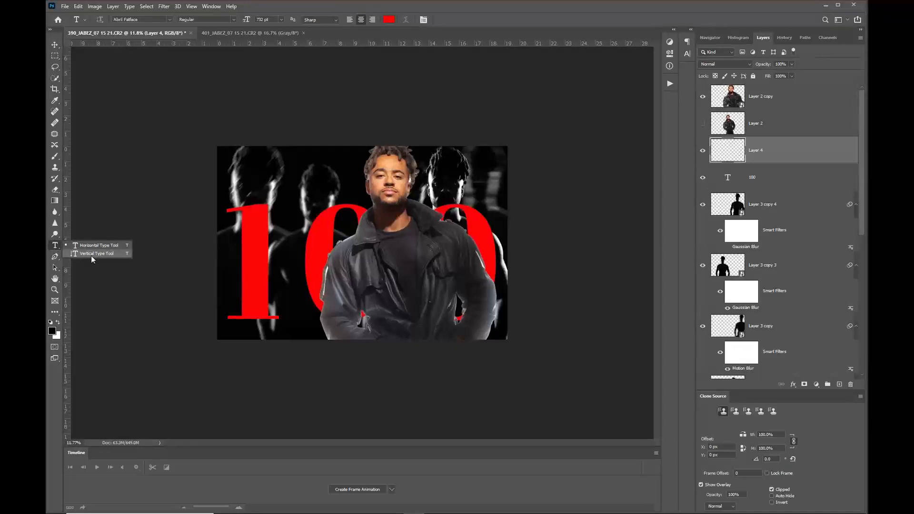
click(92, 254)
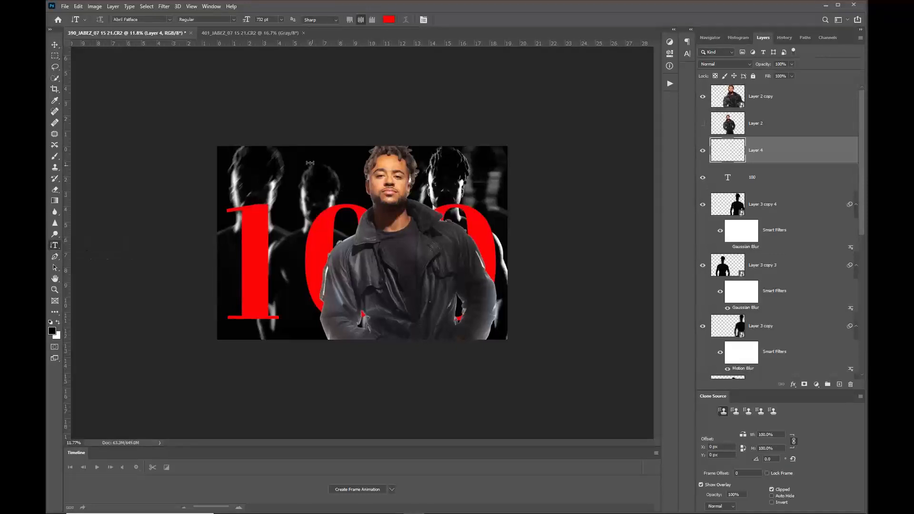
drag(293, 152, 406, 343)
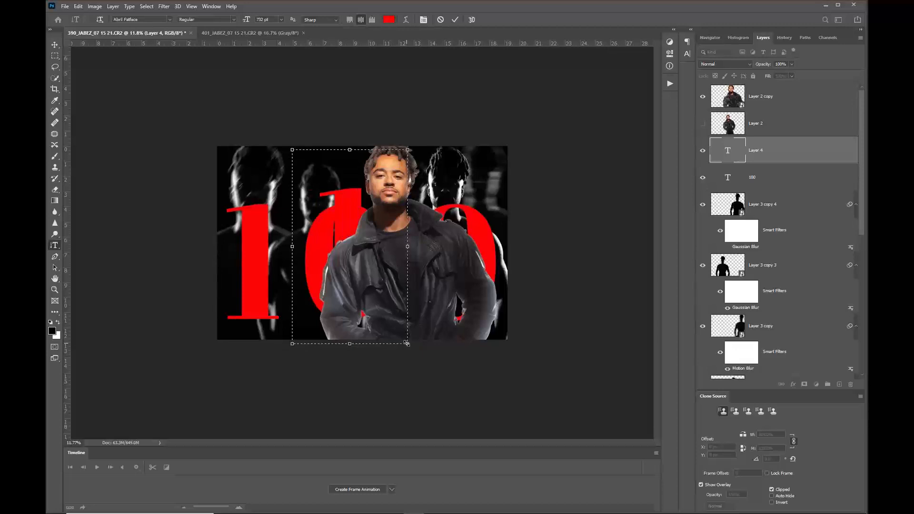
key(ctrl+Return)
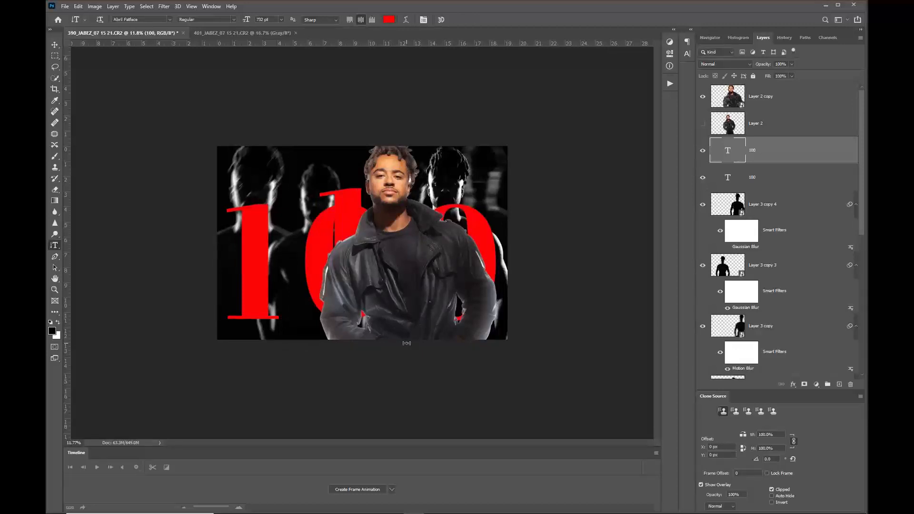
Set the vertical 100 text's size to 450 pt and narrow its text box from the left side.
double_click(730, 152)
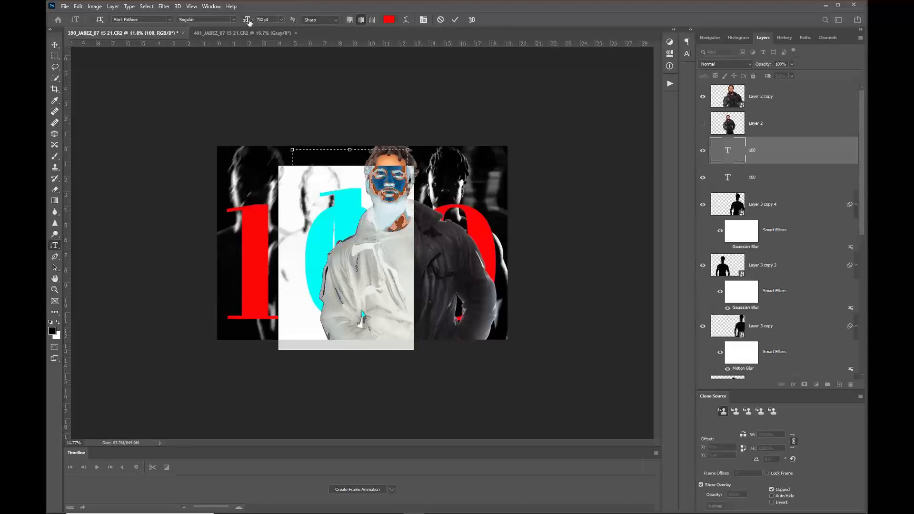
drag(246, 19, 129, 38)
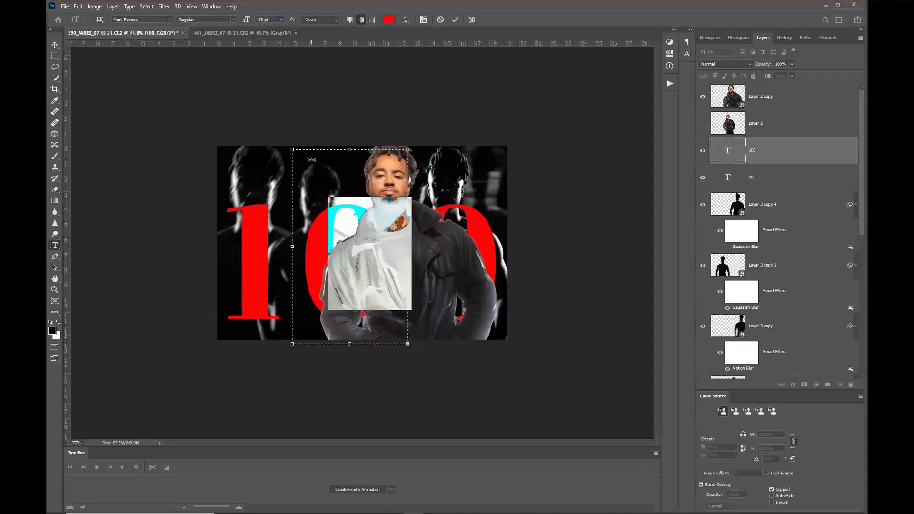
drag(330, 152, 329, 152)
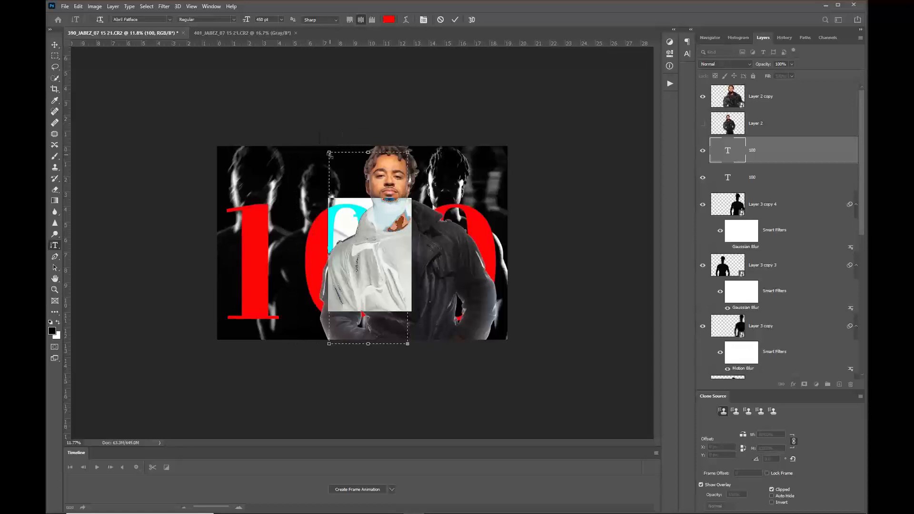
key(ctrl+Return)
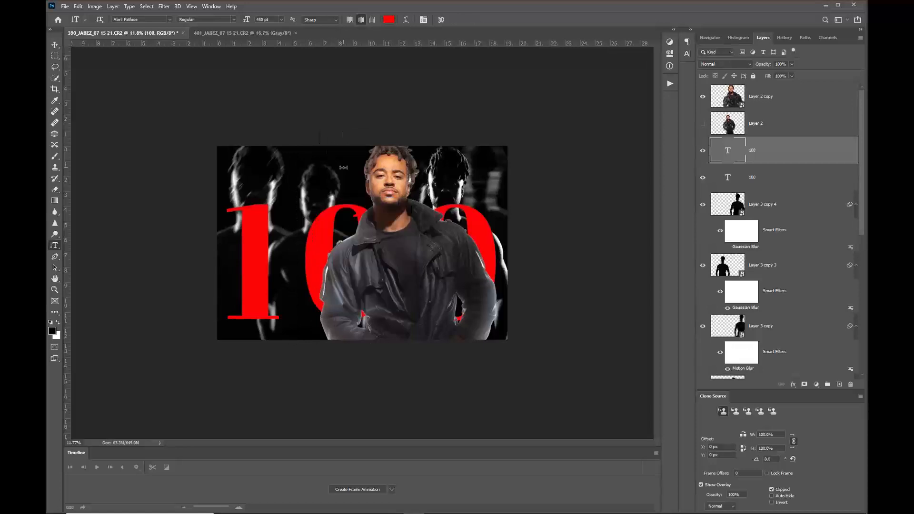
key(v)
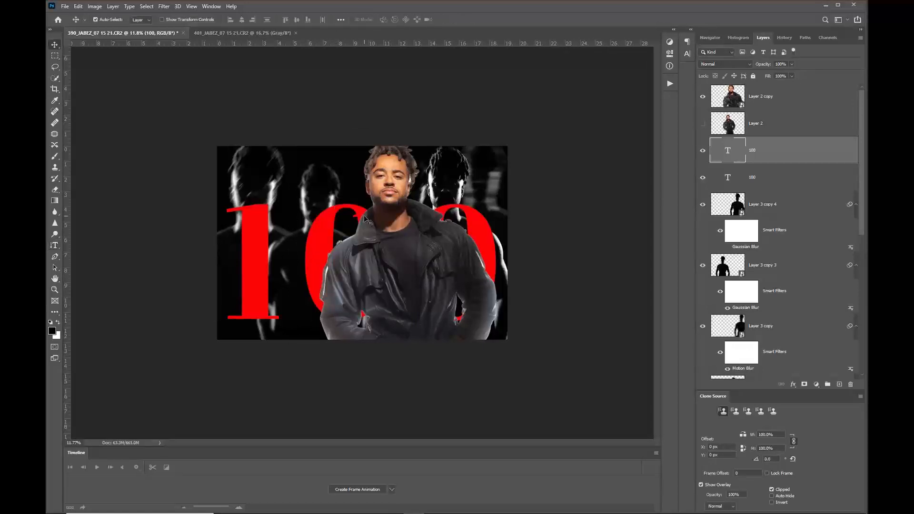
Move the vertical 100 text left of the man, reduce it to 262 pt and fit its box to the canvas height.
drag(364, 219, 282, 161)
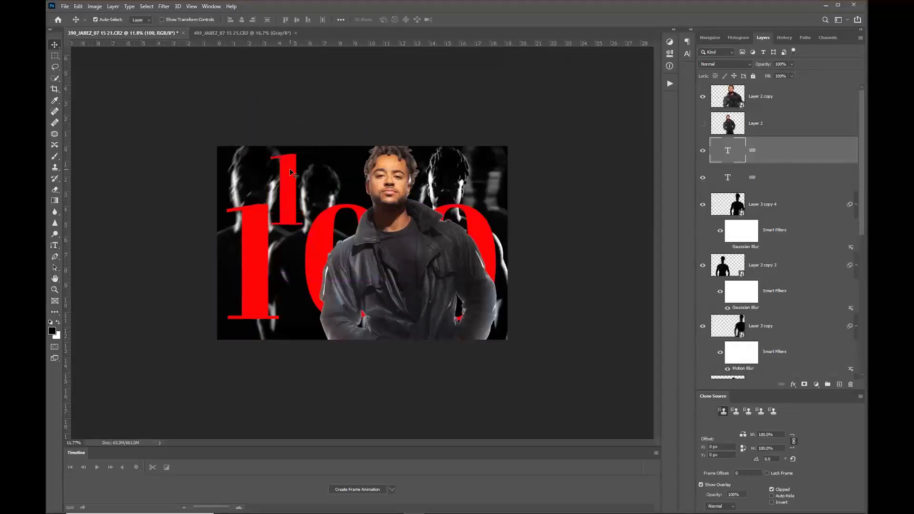
double_click(291, 171)
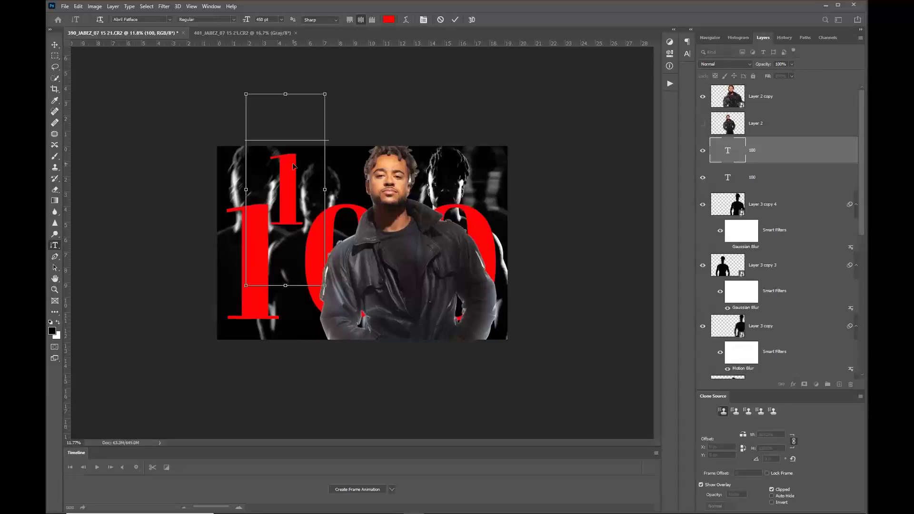
key(ctrl+a)
drag(249, 20, 177, 25)
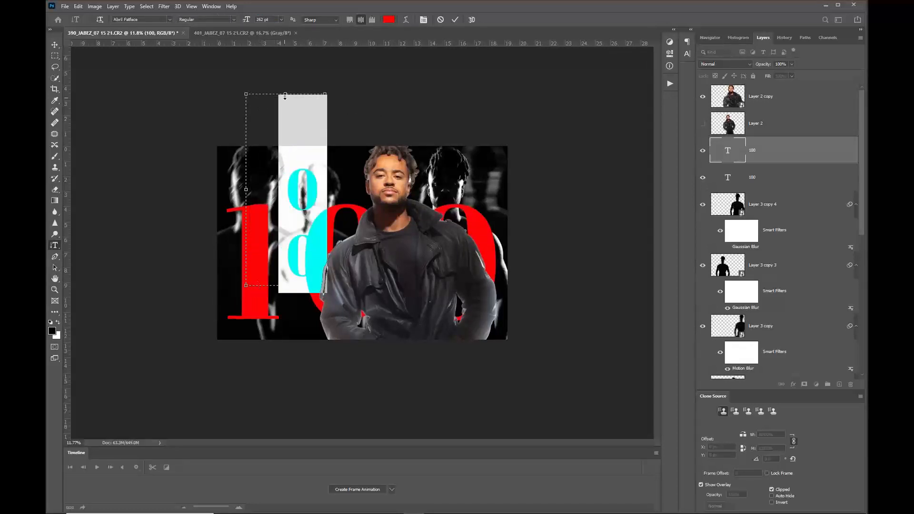
drag(285, 94, 285, 146)
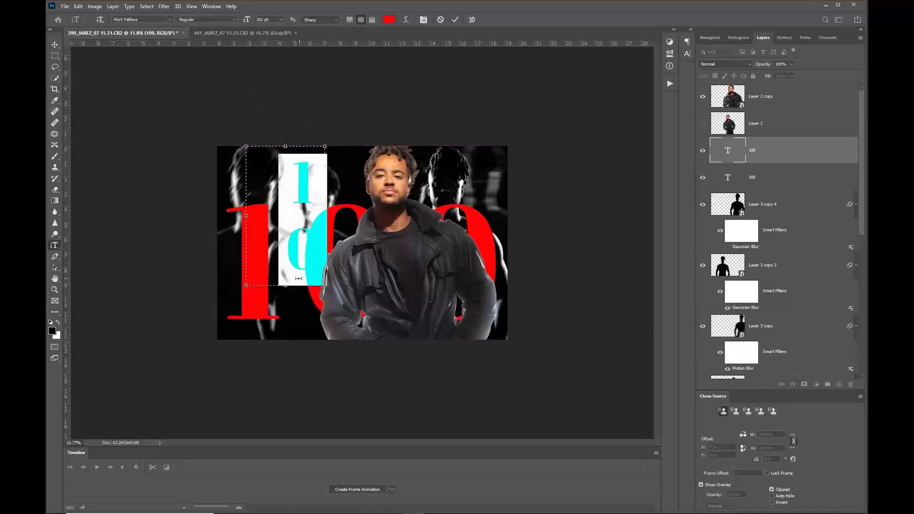
drag(286, 285, 274, 339)
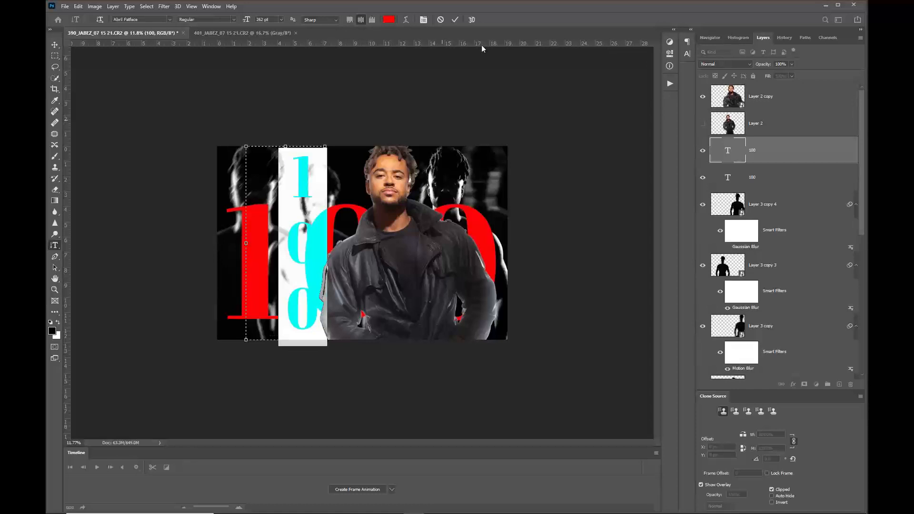
Set the vertical 100 text's vertical scale to 69% and its font size to 376 pt.
click(423, 20)
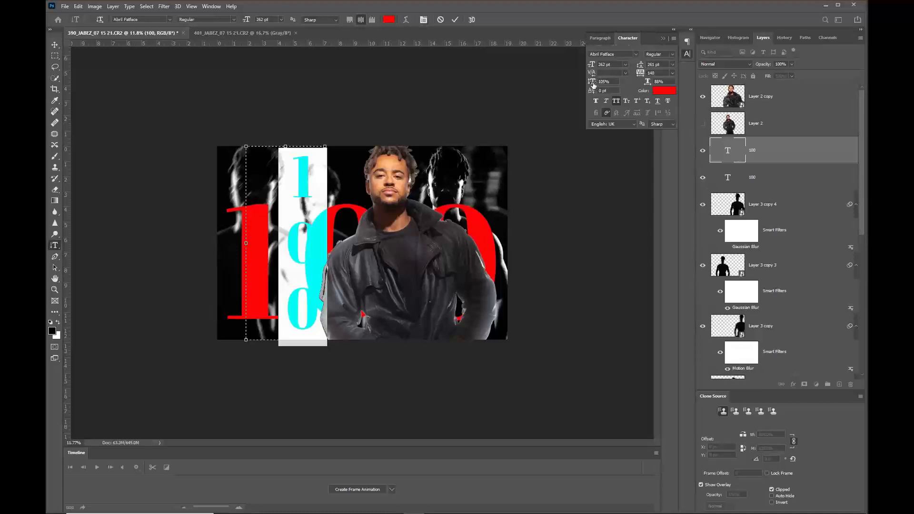
drag(591, 81, 577, 85)
drag(245, 20, 293, 22)
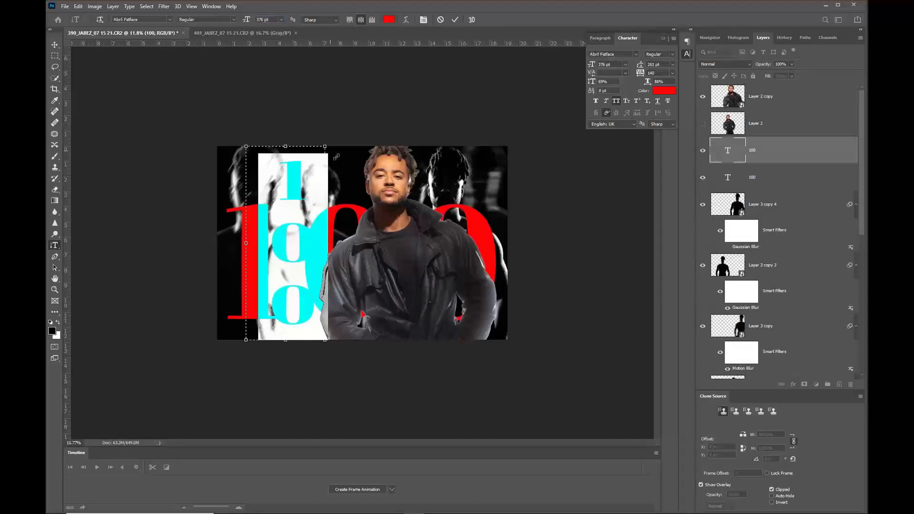
Hide the large horizontal 100 text and position the vertical 100 over the second silhouette from the left.
click(55, 44)
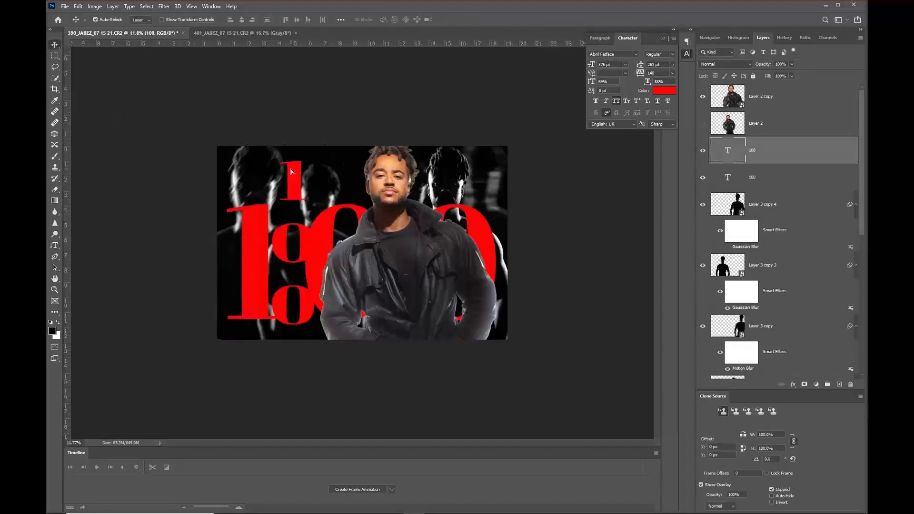
drag(292, 169, 315, 167)
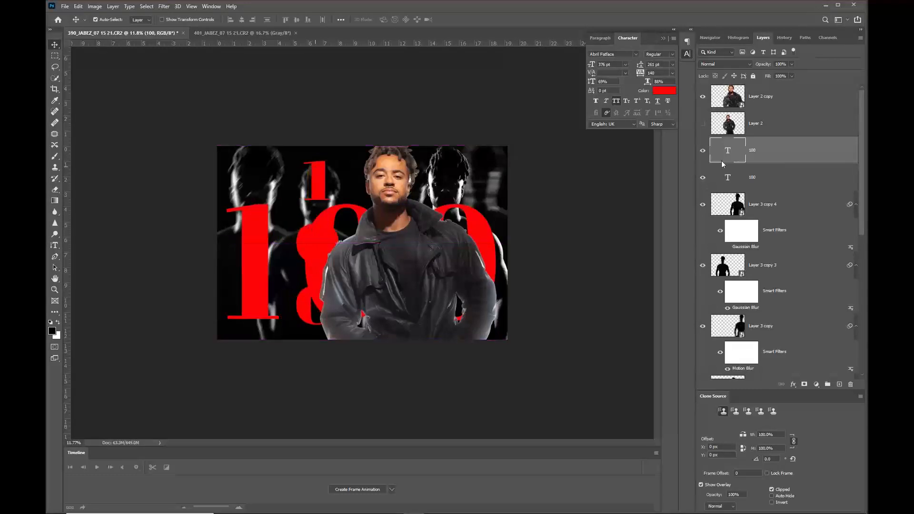
click(703, 177)
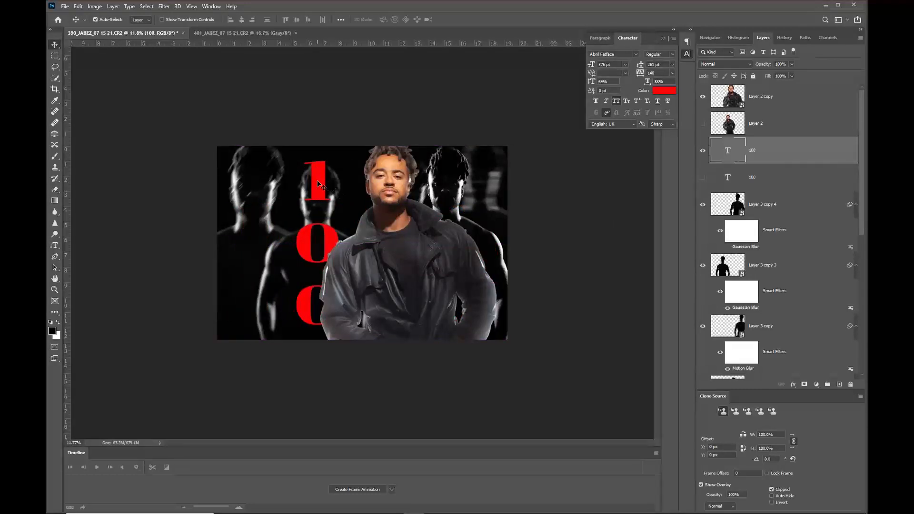
mouse_move(318, 183)
mouse_down()
mouse_move(500, 194)
mouse_move(321, 184)
mouse_up()
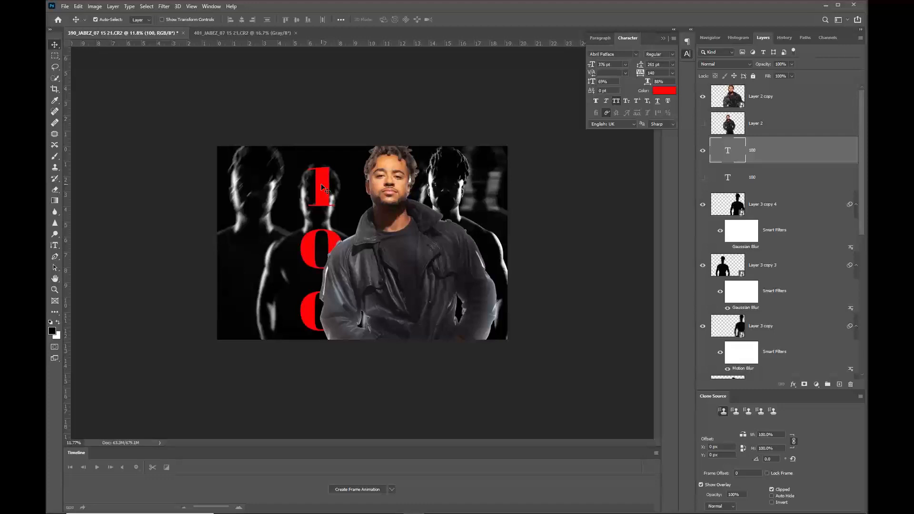
key(ctrl+0)
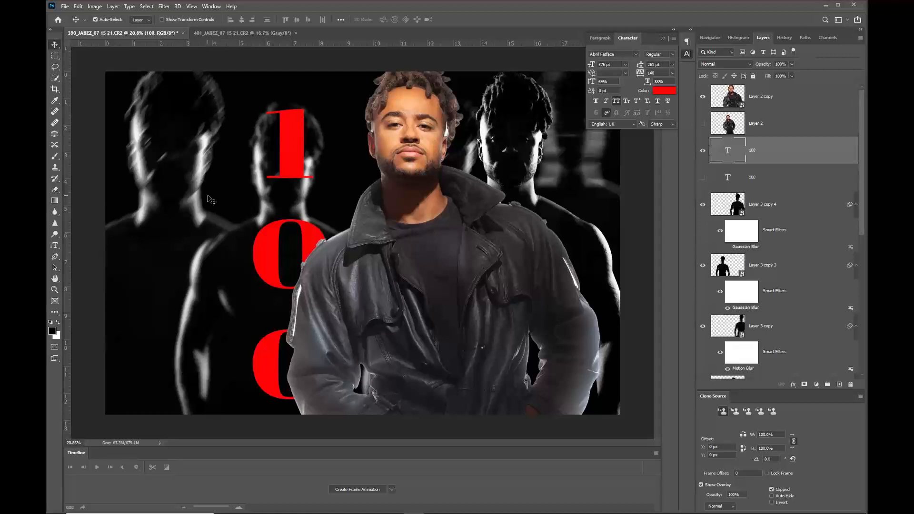
Add a Levels adjustment above Layer 2 copy with midtones at 0.63 and clip it to that layer.
click(421, 153)
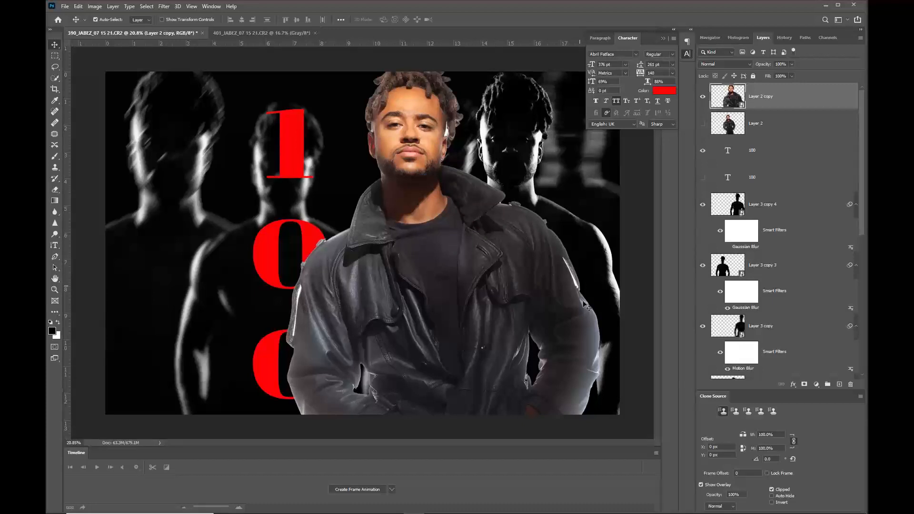
click(816, 384)
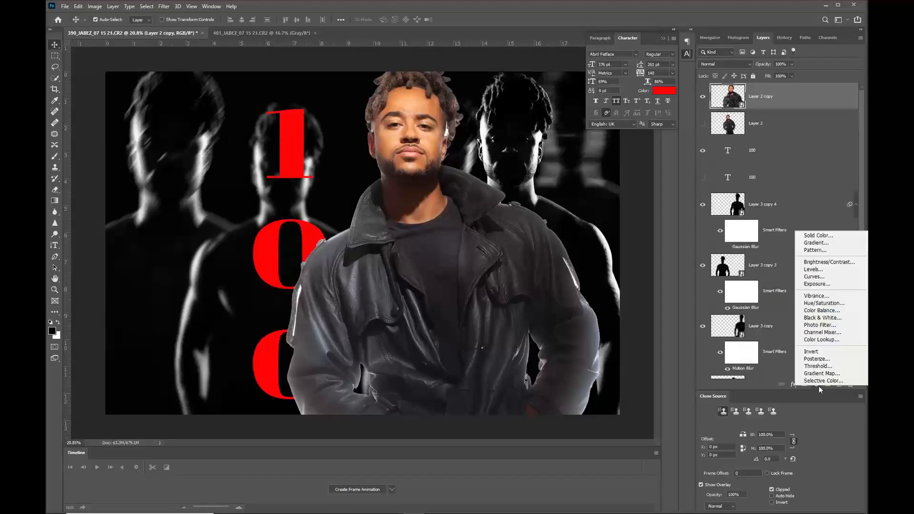
click(805, 270)
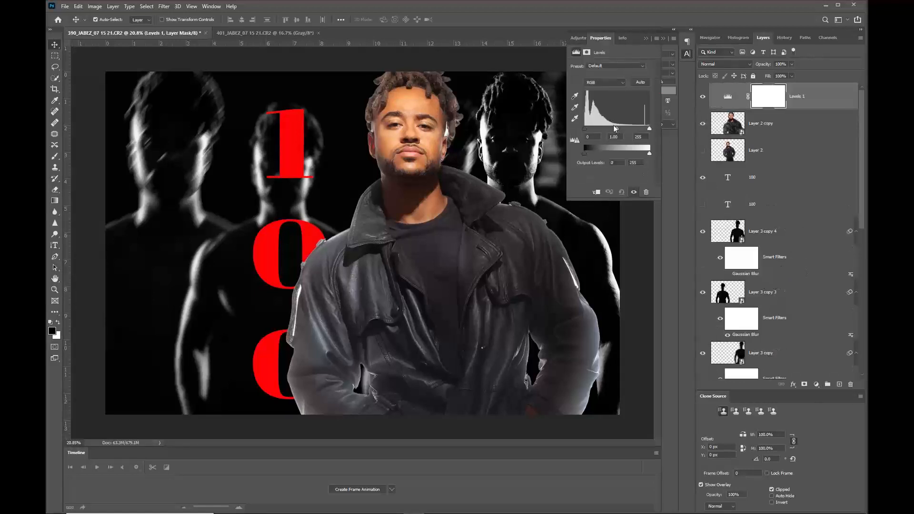
drag(618, 132, 626, 126)
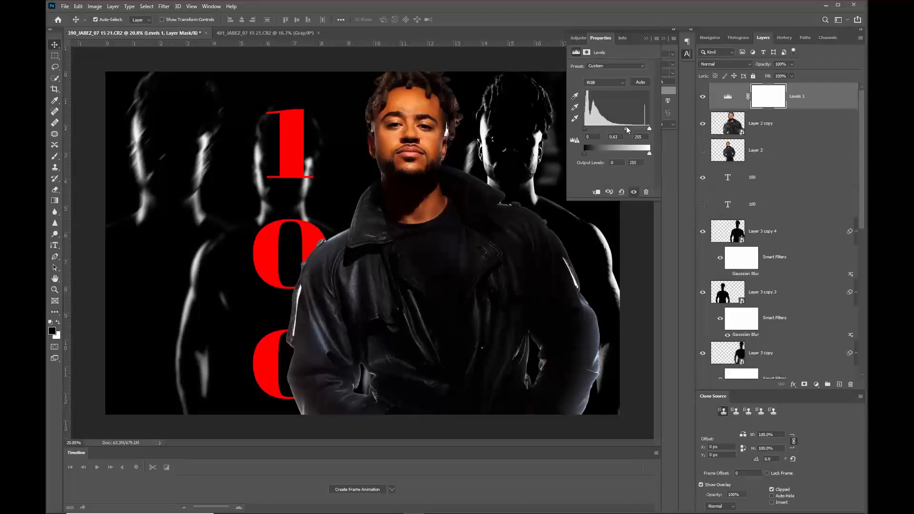
drag(806, 113, 805, 107)
alt+click(806, 107)
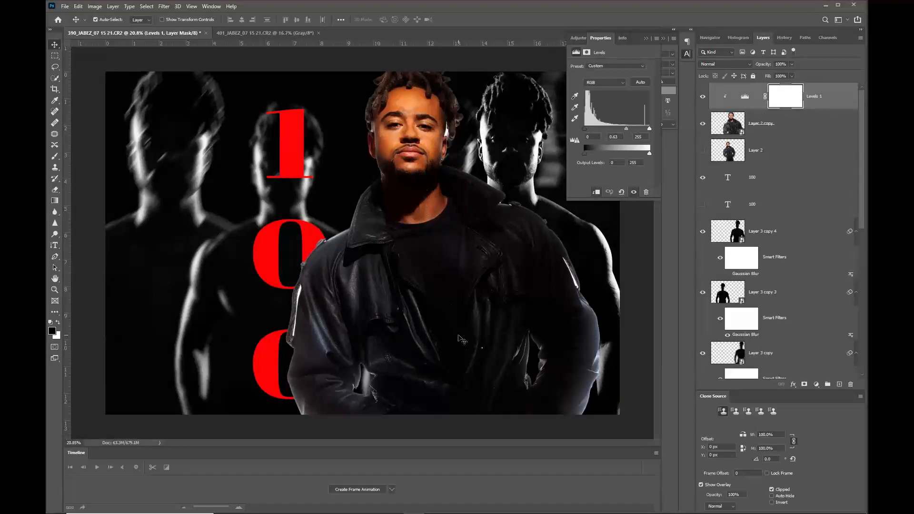
Paint black on the Levels 1 mask over the man's face, hair, neck and upper chest to remove the darkening there.
click(791, 98)
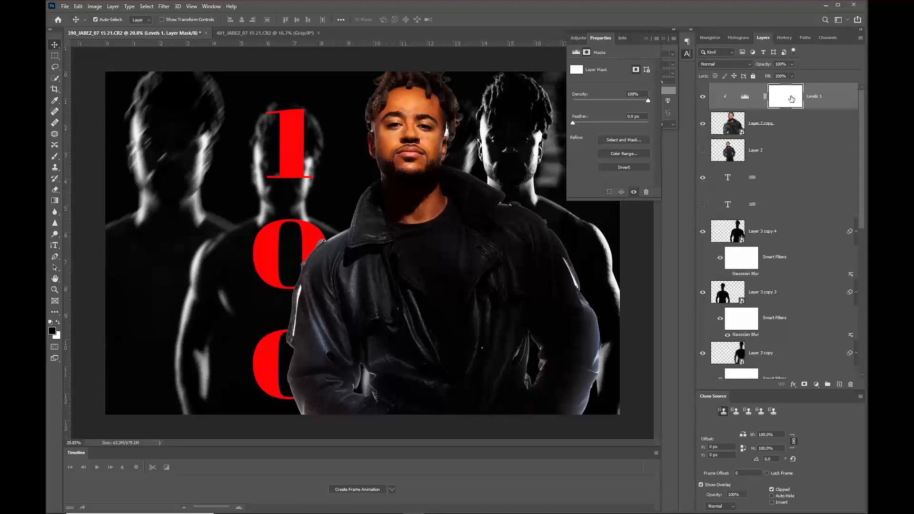
key(b)
key(x)
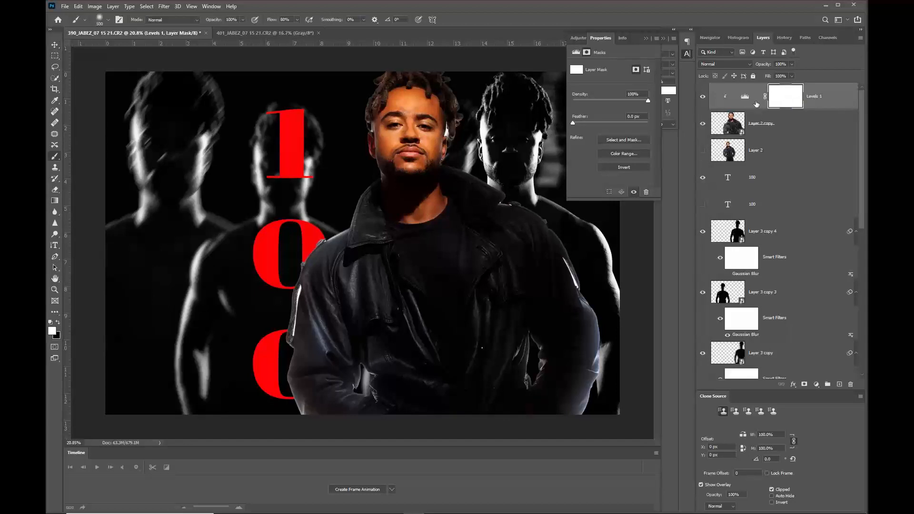
key(x)
mouse_move(412, 132)
mouse_down()
mouse_move(407, 219)
mouse_move(408, 139)
mouse_move(409, 156)
mouse_move(389, 109)
mouse_move(378, 139)
mouse_move(414, 109)
mouse_move(438, 144)
mouse_move(447, 129)
mouse_move(416, 170)
mouse_move(417, 219)
mouse_move(394, 210)
mouse_move(407, 206)
mouse_move(435, 236)
mouse_move(443, 346)
mouse_move(430, 288)
mouse_move(391, 223)
mouse_move(383, 143)
mouse_up()
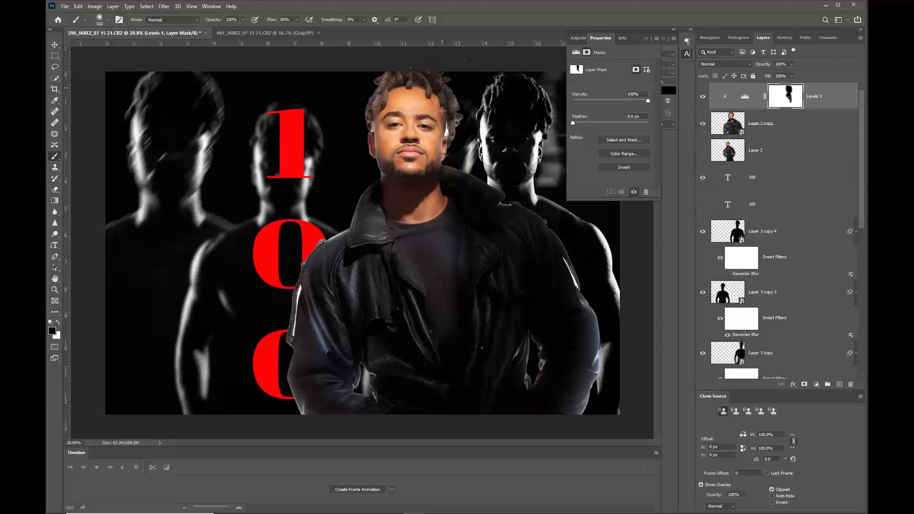
scroll(417, 218, down, 1)
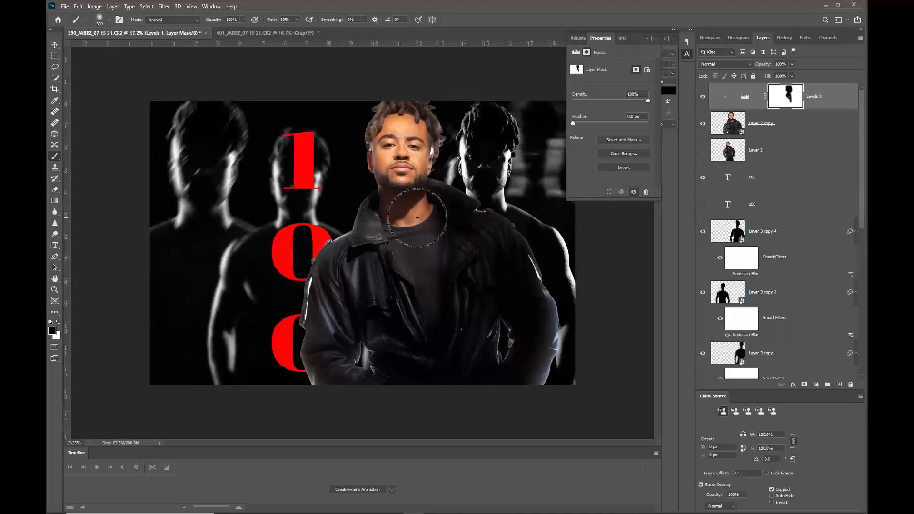
scroll(417, 218, down, 1)
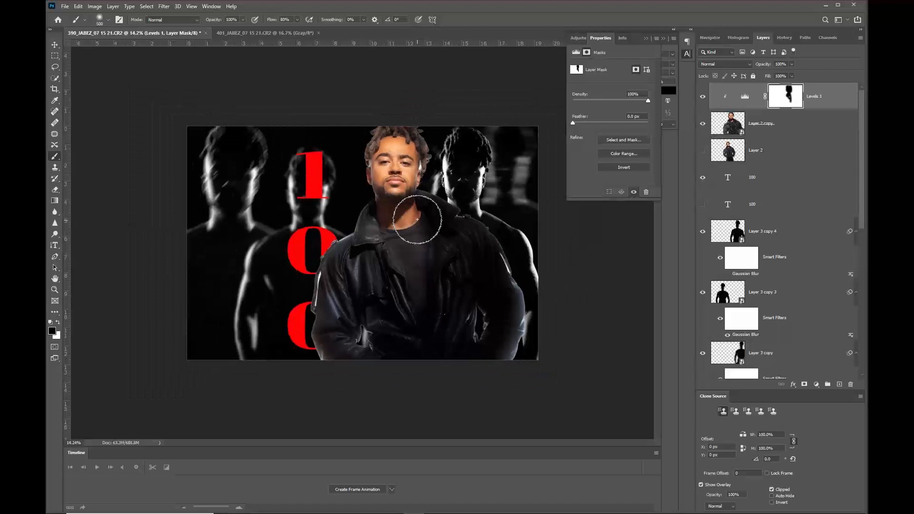
scroll(417, 218, up, 2)
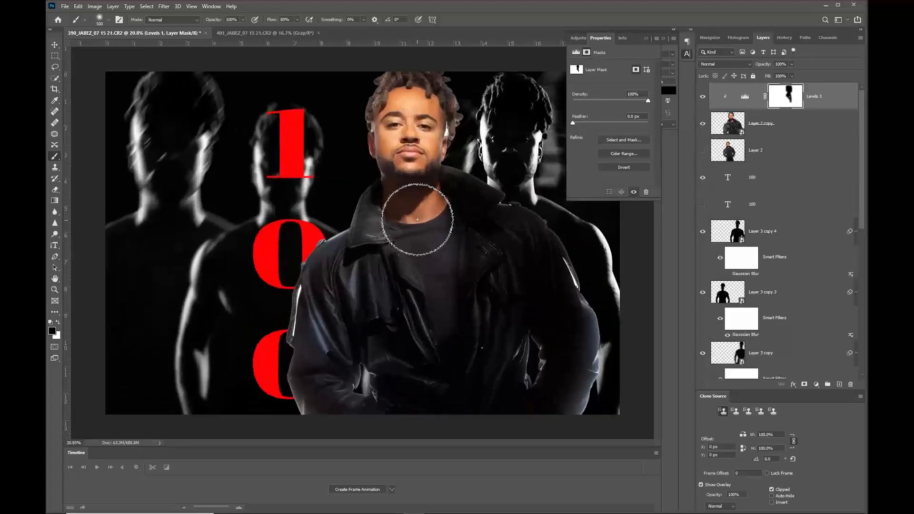